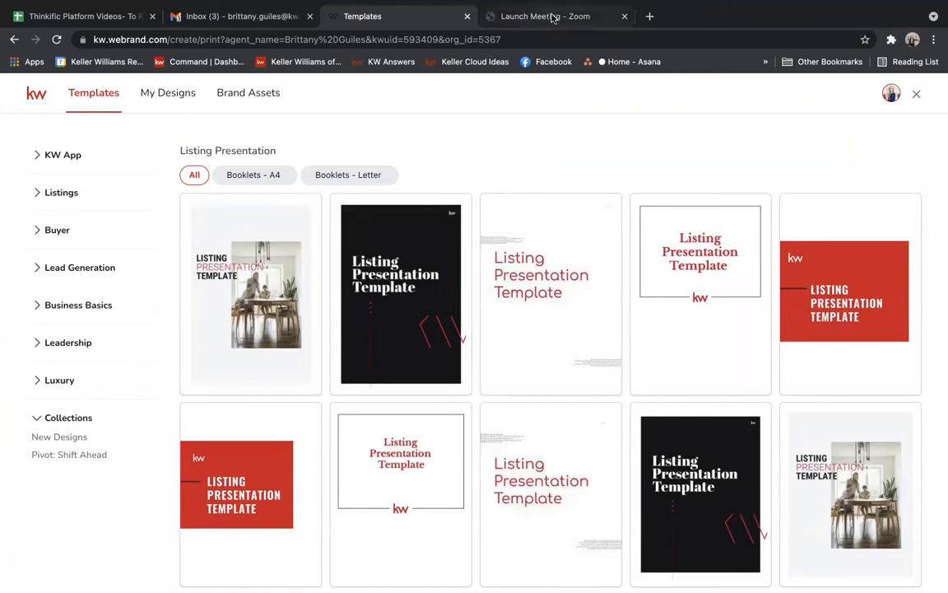
Go from the Zoom tab to the Command dashboard and open its Designs templates page.
left_click(491, 13)
left_click(208, 62)
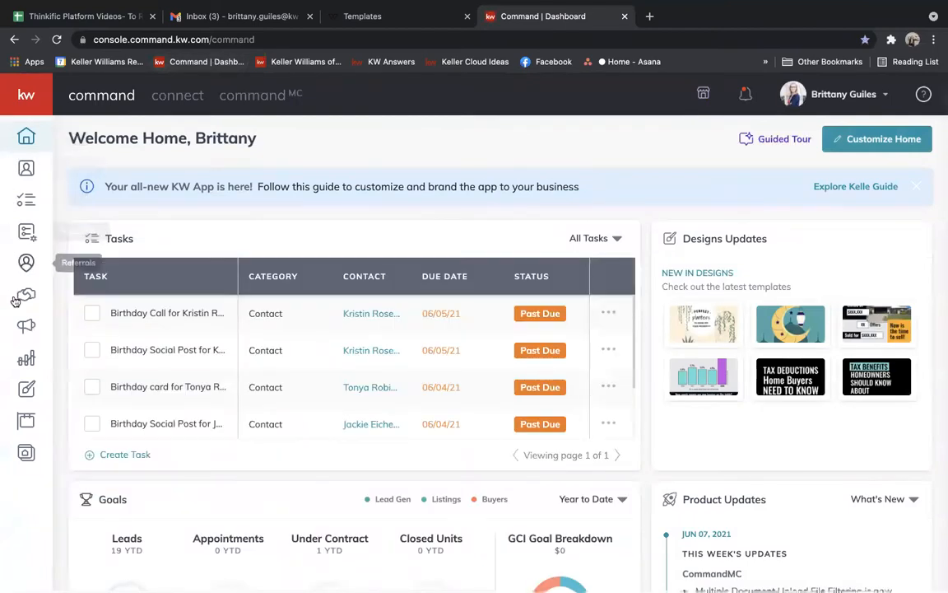
left_click(27, 390)
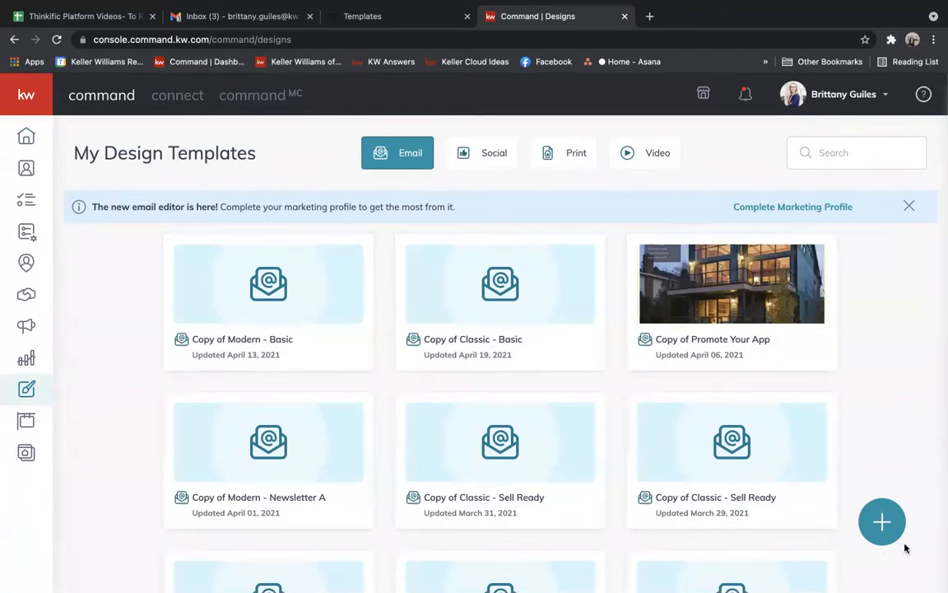
Create a new Print design to reach the print template library.
left_click(881, 518)
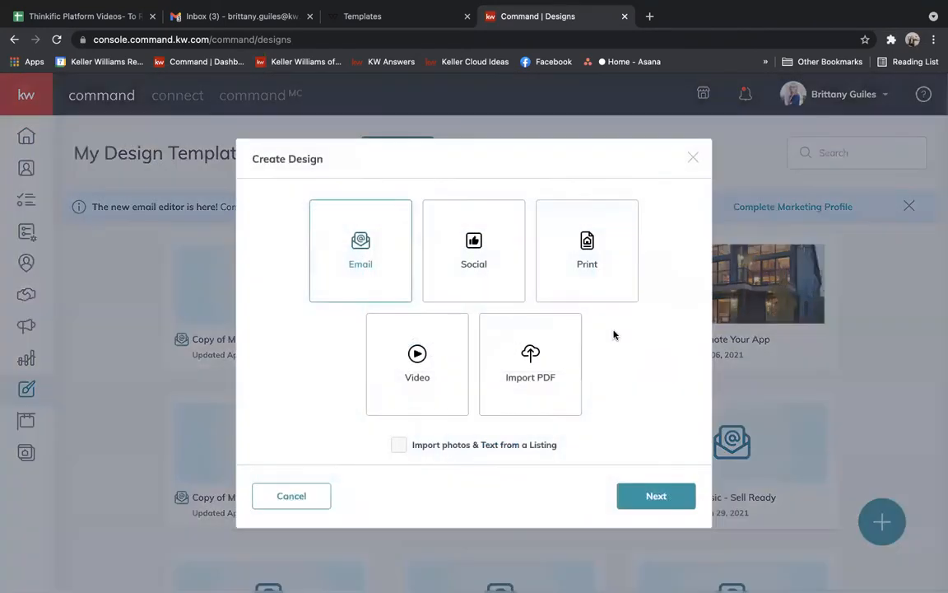
left_click(576, 221)
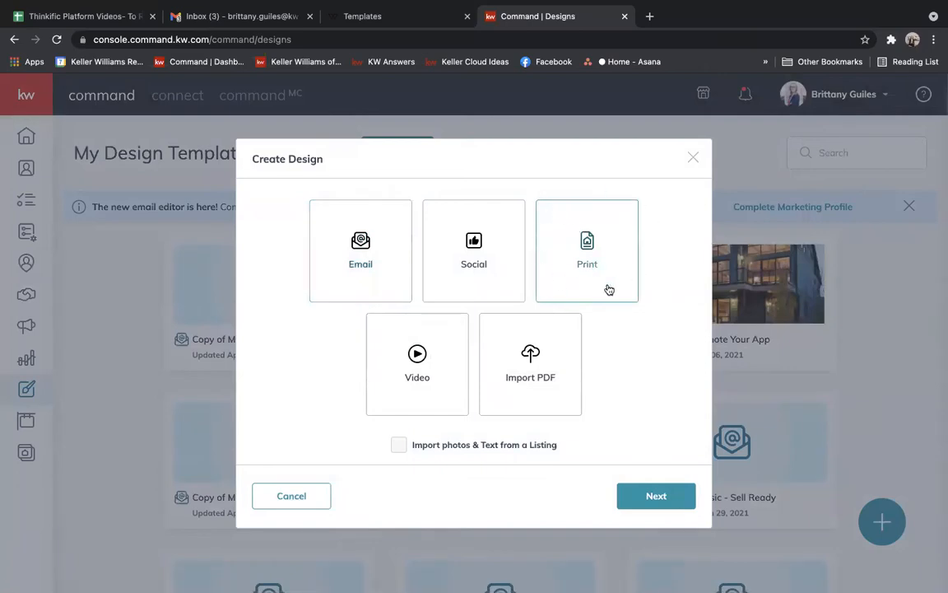
left_click(652, 497)
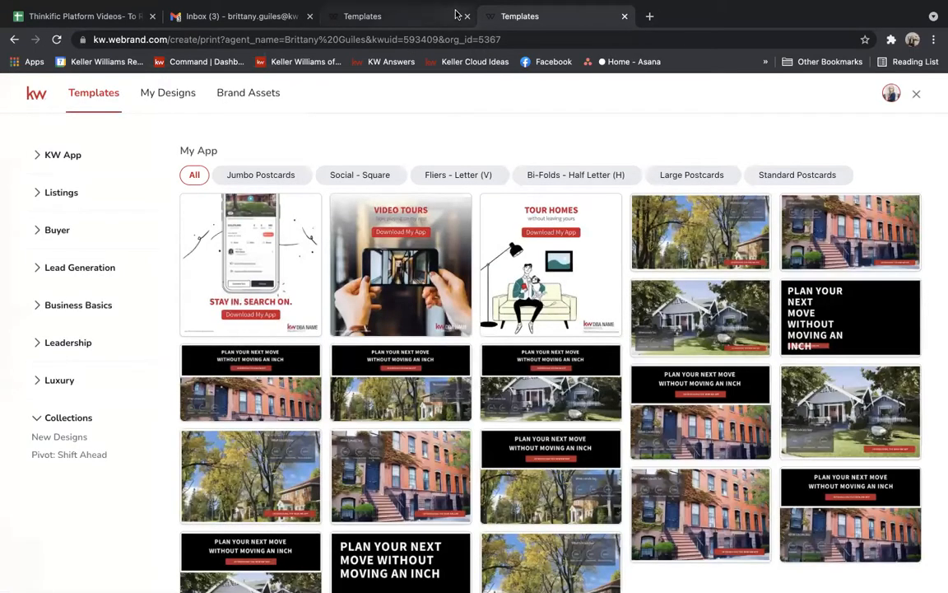
Open the Classic-01_A4 Listing Presentation booklet from Listings, filtered to Booklets - A4.
left_click(63, 193)
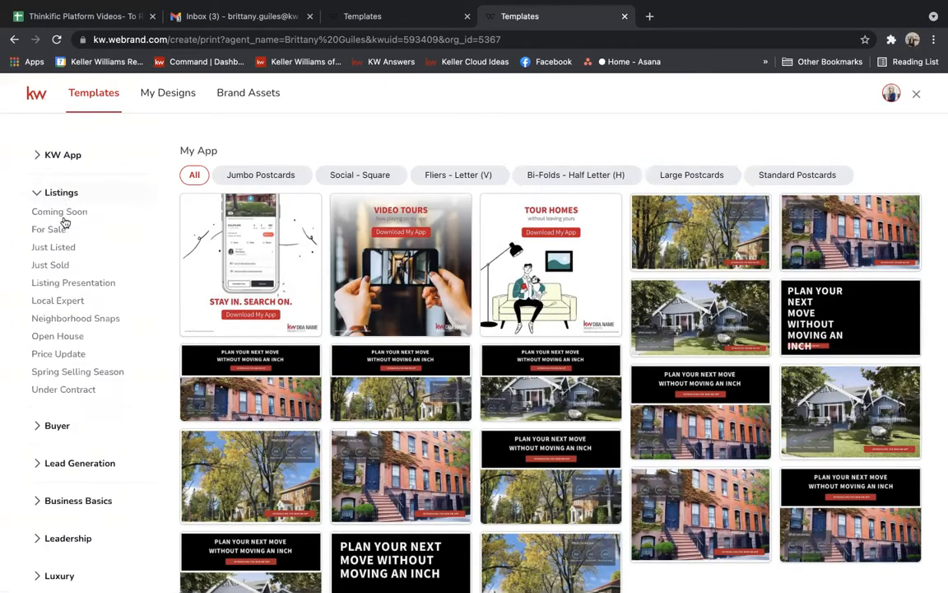
left_click(72, 284)
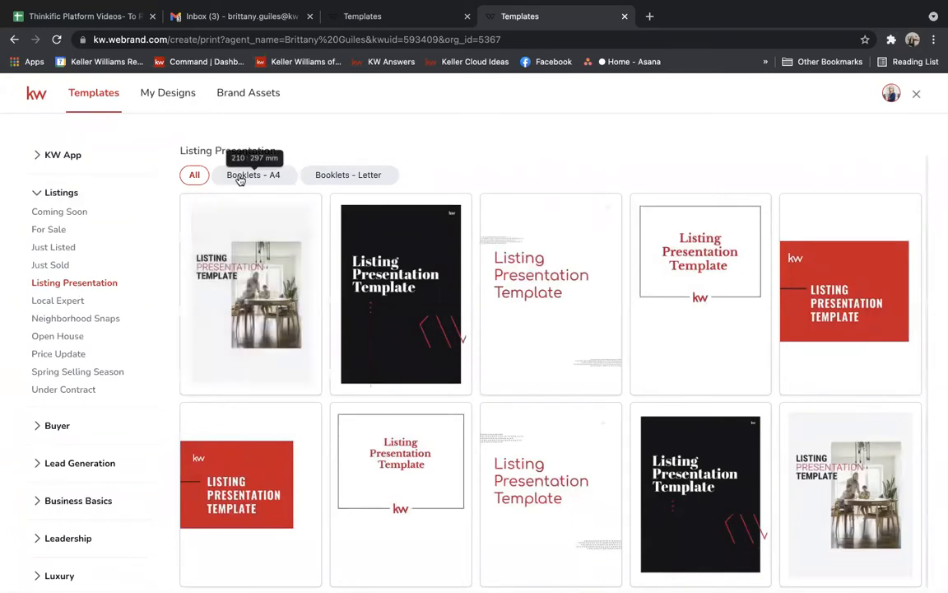
left_click(271, 176)
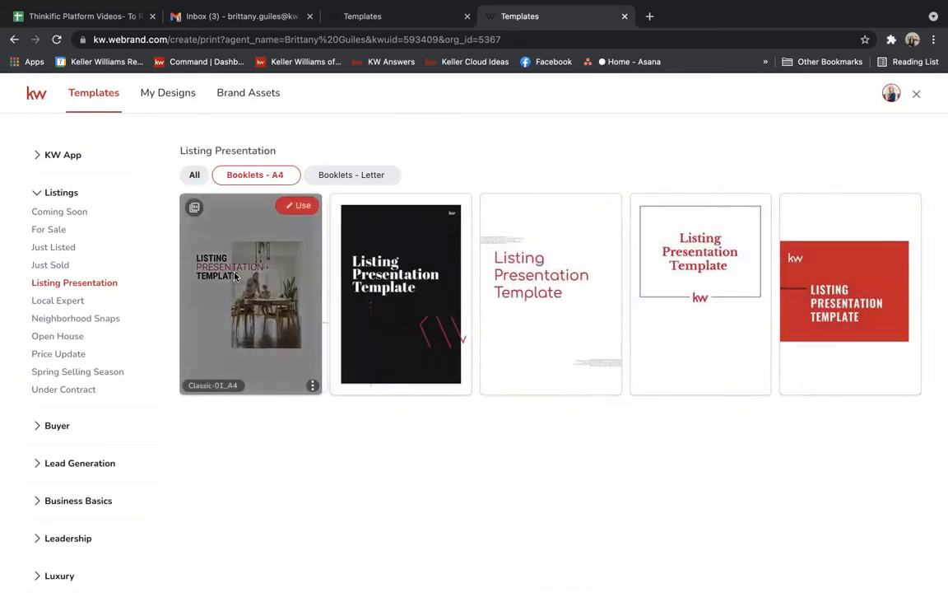
left_click(285, 207)
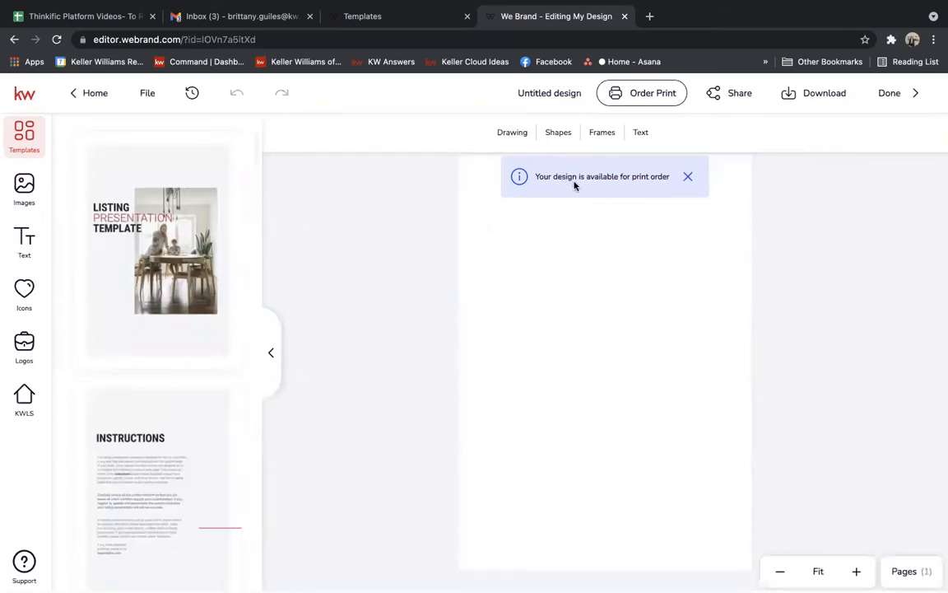
left_click(690, 178)
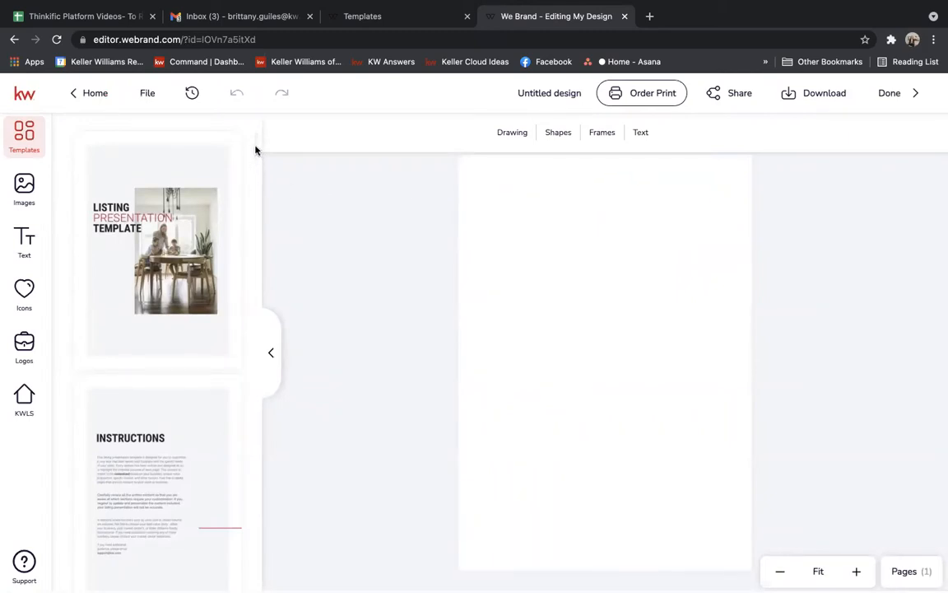
left_click_drag(256, 150, 280, 132)
left_click_drag(255, 145, 277, 130)
mouse_move(218, 224)
left_click_drag(255, 140, 275, 136)
mouse_move(144, 245)
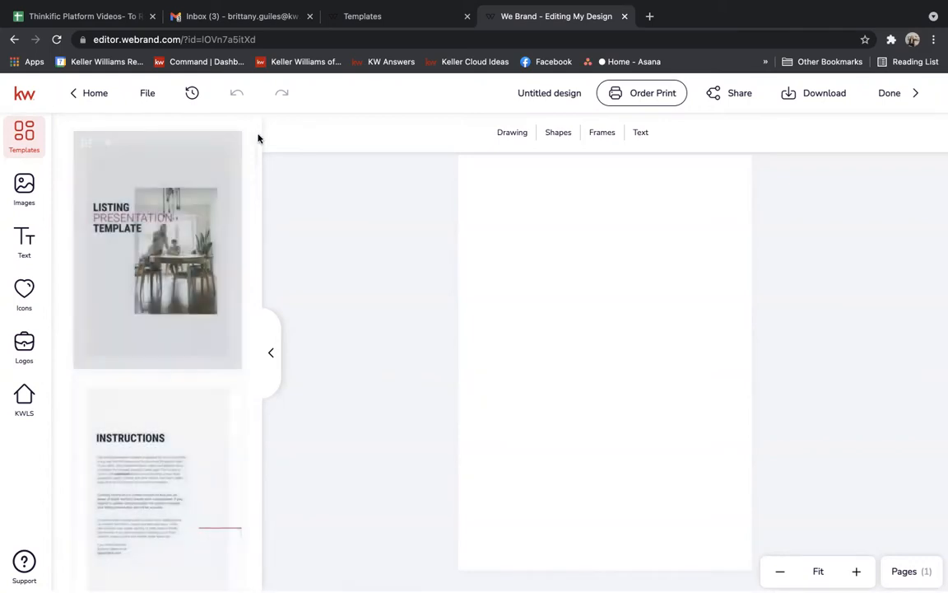
scroll(256, 148, "down", 5)
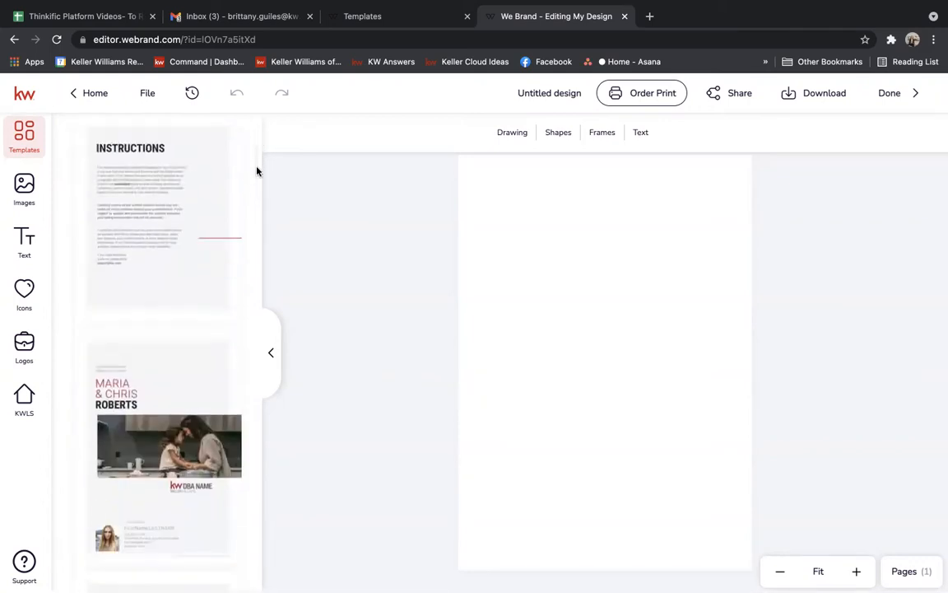
scroll(256, 177, "up", 1)
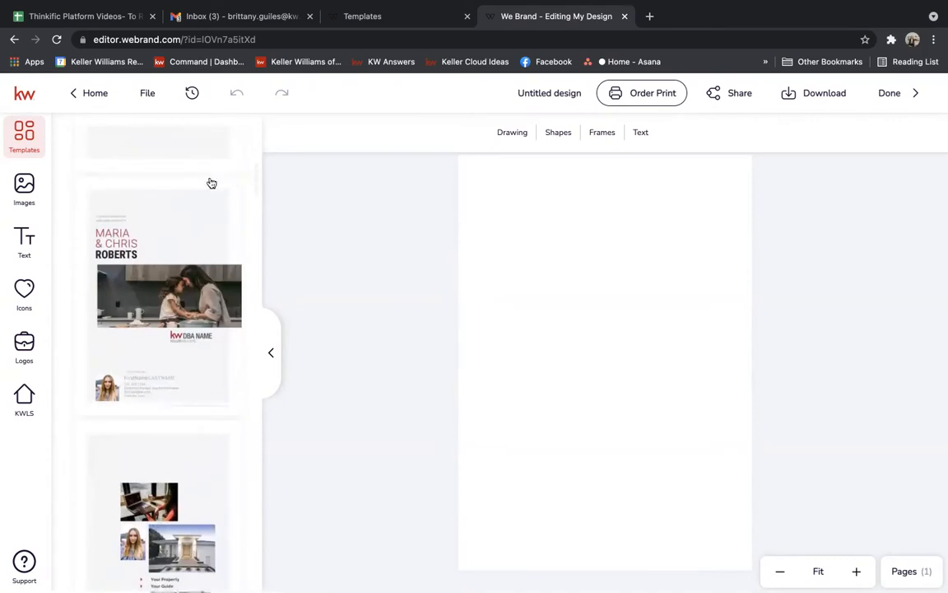
left_click(110, 190)
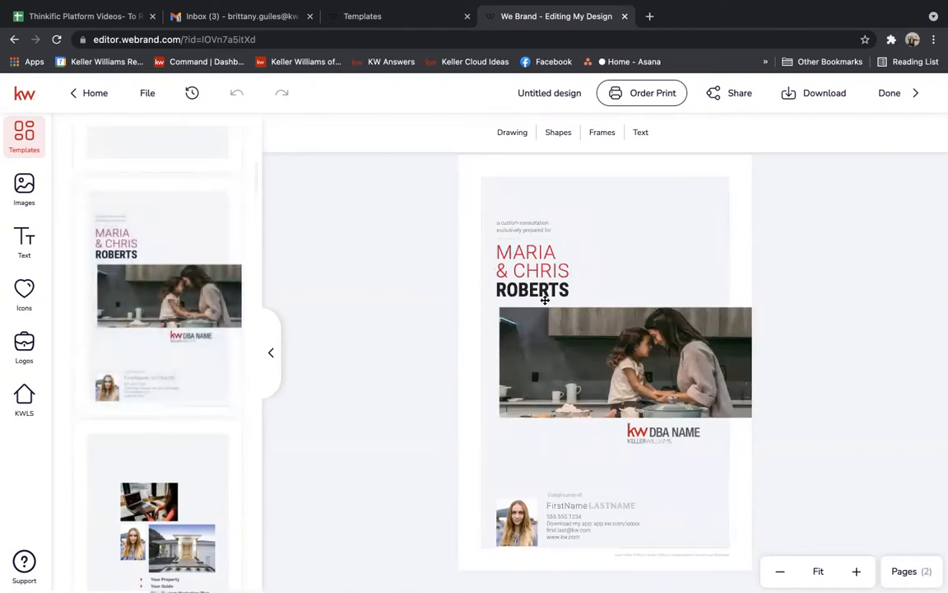
Select the cover's KW DBA NAME logo to bring up the Logos My Assets library.
left_click(647, 432)
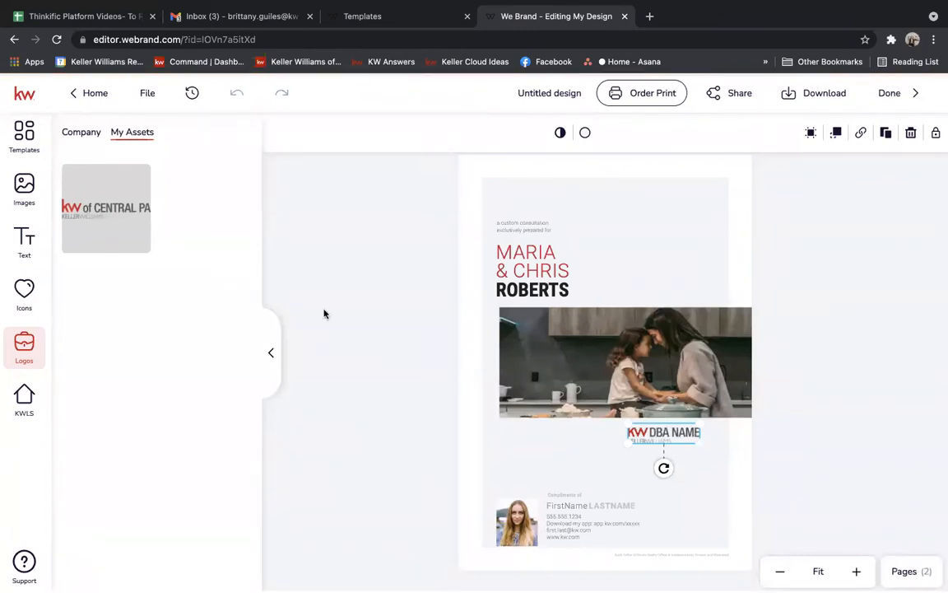
Replace the cover logo with KW of CENTRAL PA and the headshot with the agent's photo.
mouse_move(116, 185)
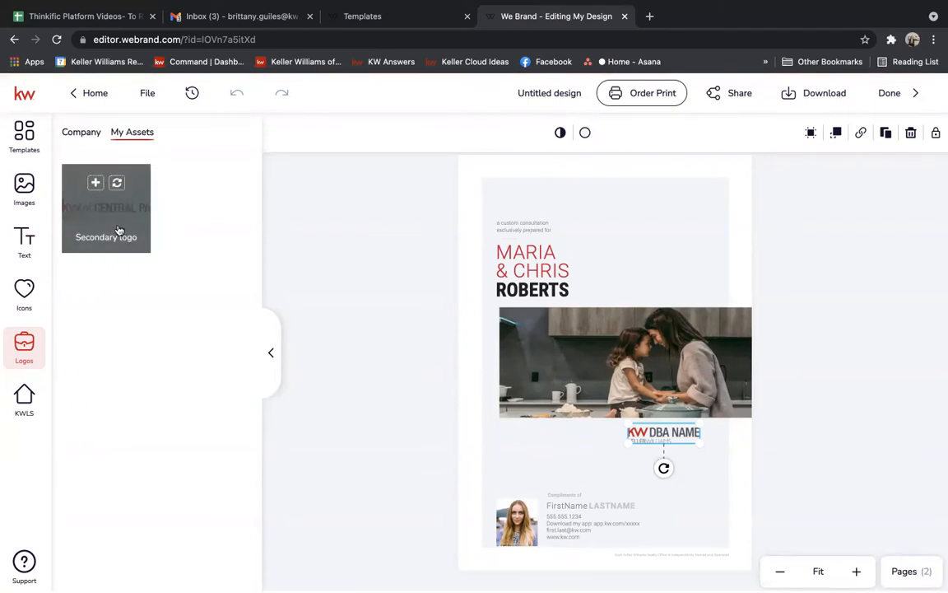
left_click(117, 183)
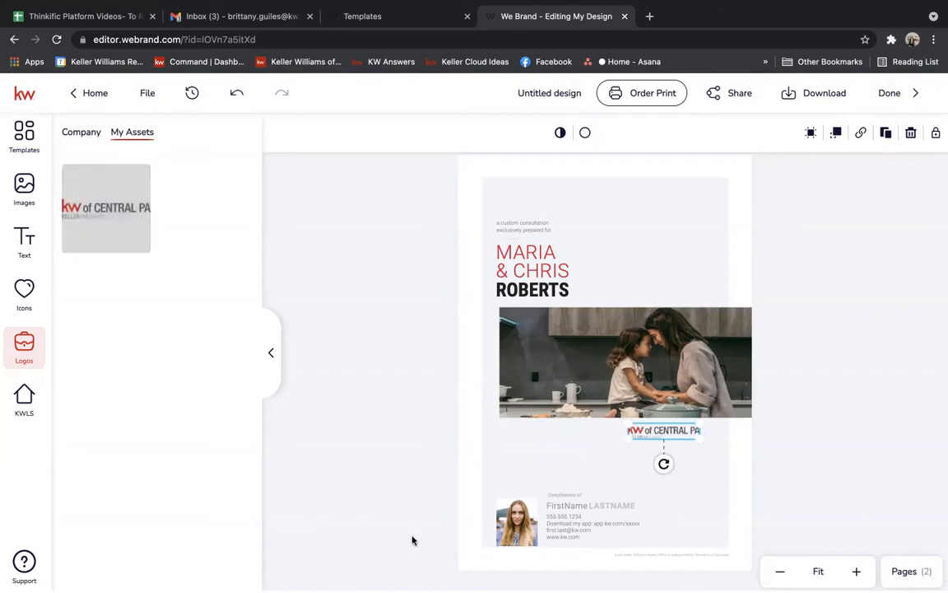
left_click(518, 531)
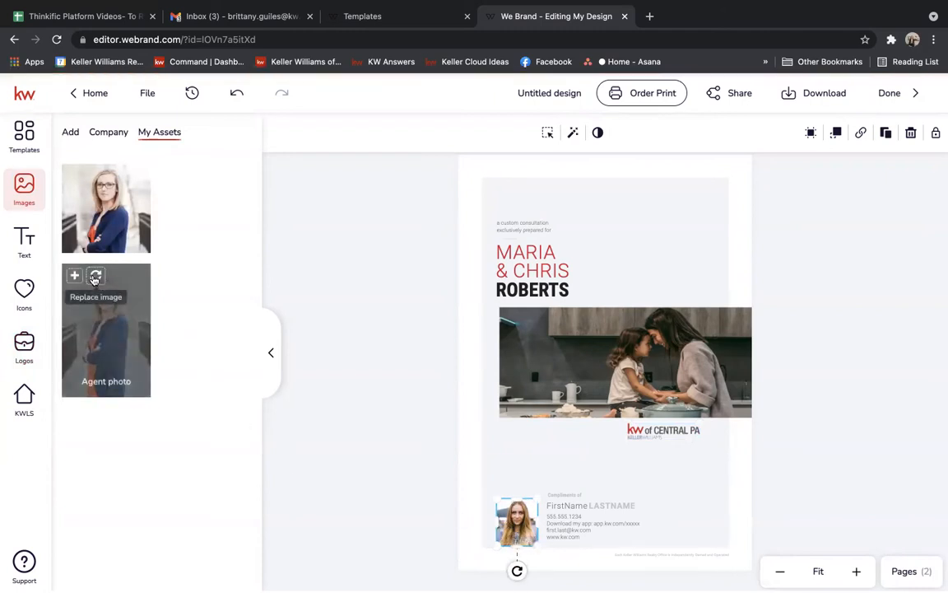
left_click(94, 276)
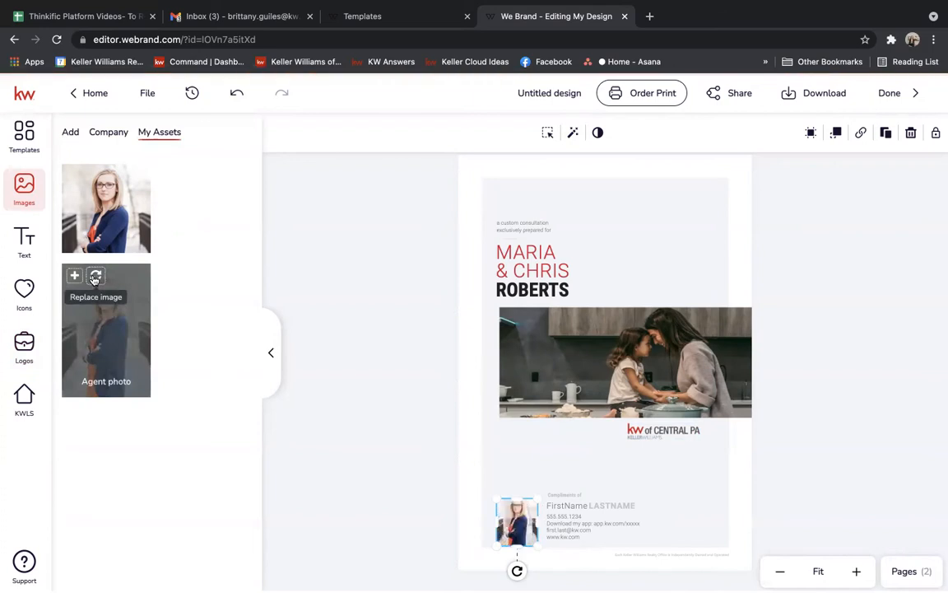
Replace FirstName LASTNAME with the agent's first and last name, nudging the last name left.
left_click(576, 506)
double_click(567, 504)
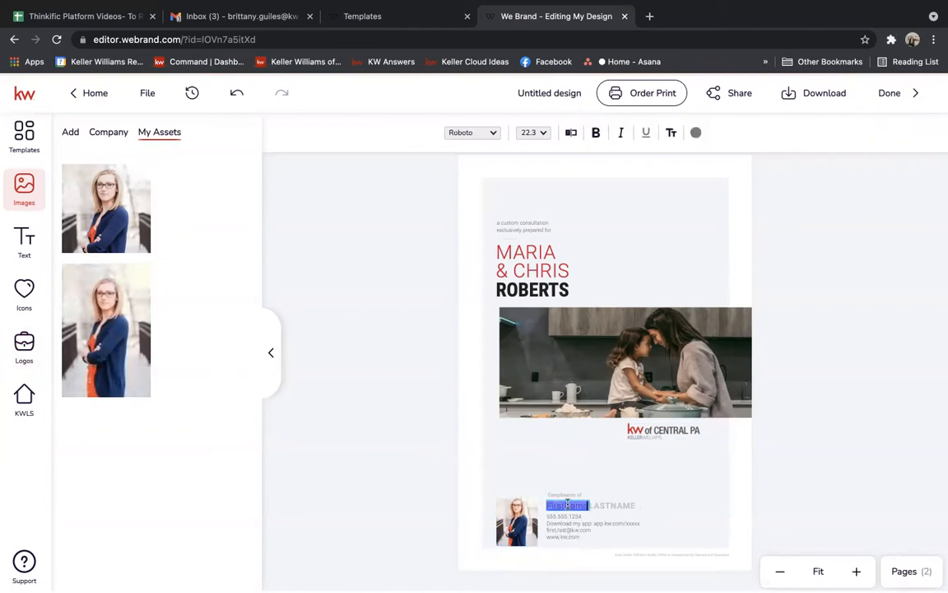
double_click(623, 504)
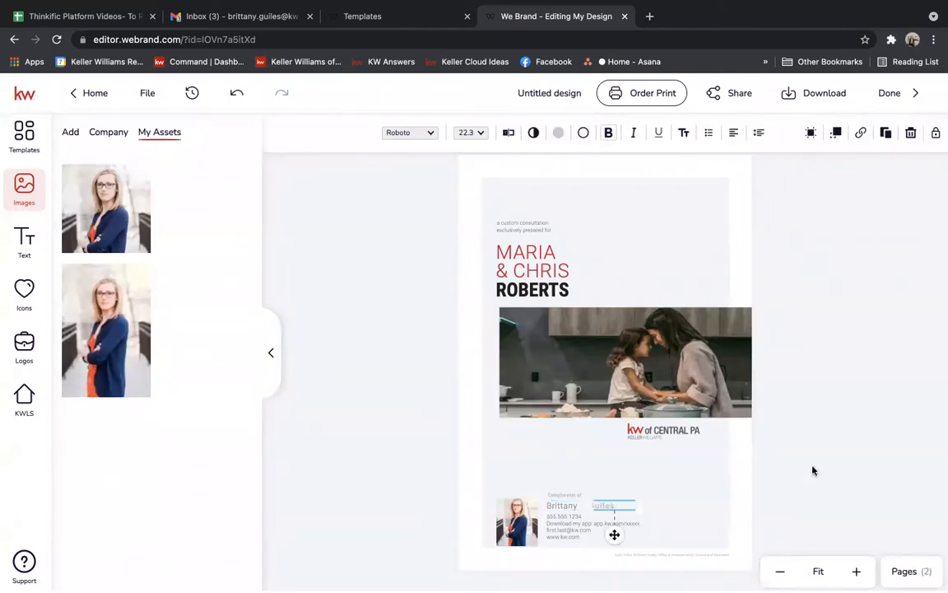
left_click(830, 474)
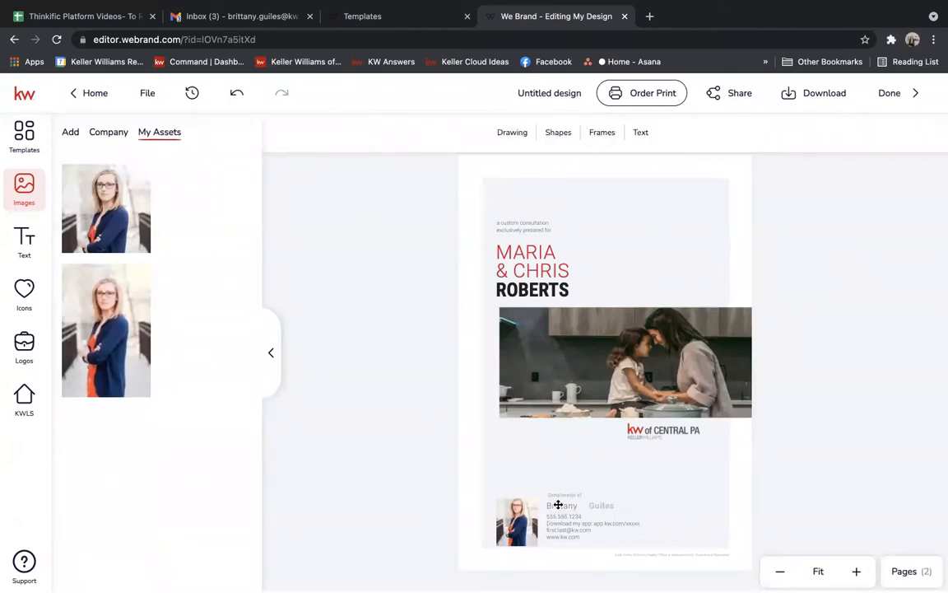
left_click_drag(609, 505, 597, 502)
left_click(819, 451)
left_click(773, 442)
left_click(16, 140)
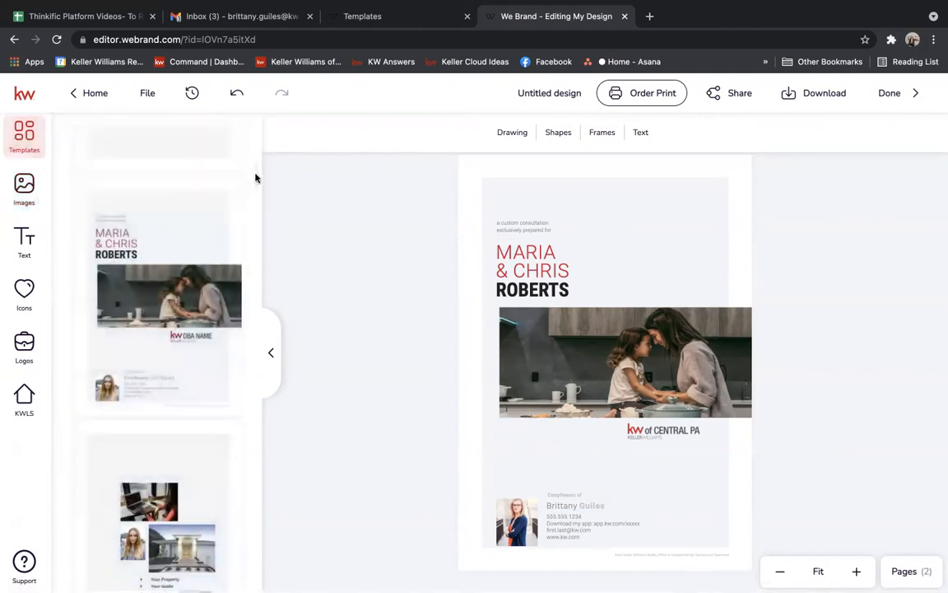
left_click_drag(255, 178, 254, 198)
left_click(106, 142)
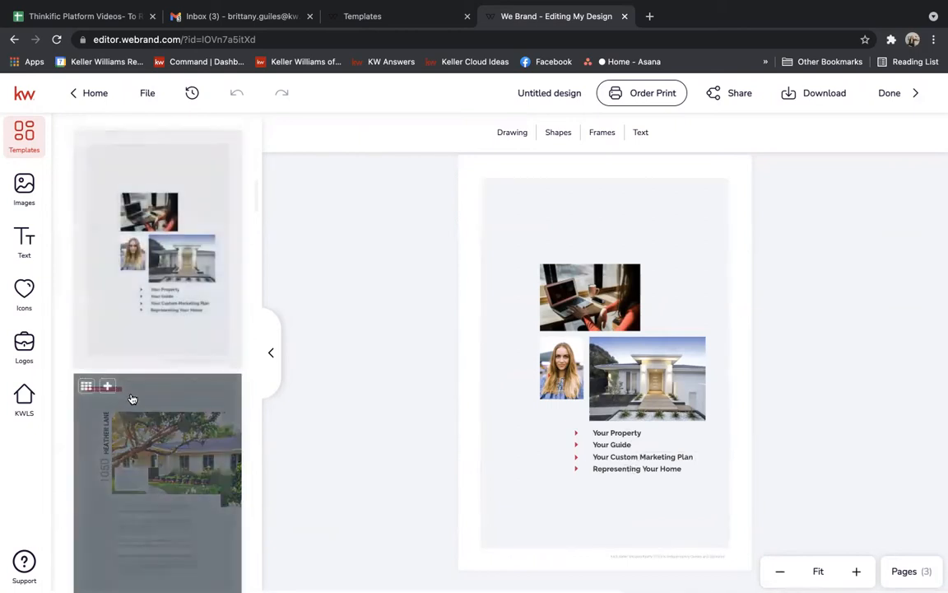
left_click(107, 385)
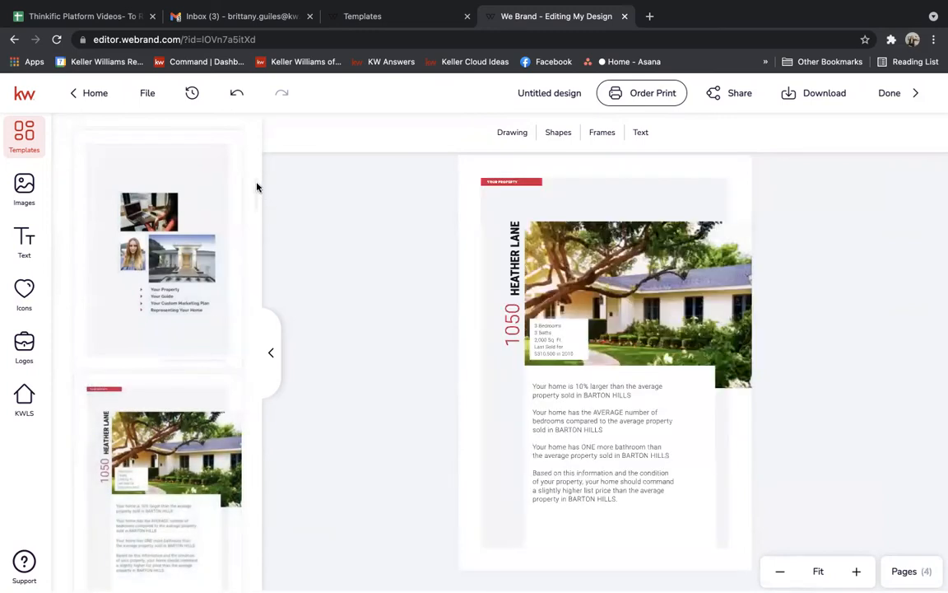
left_click_drag(256, 188, 259, 214)
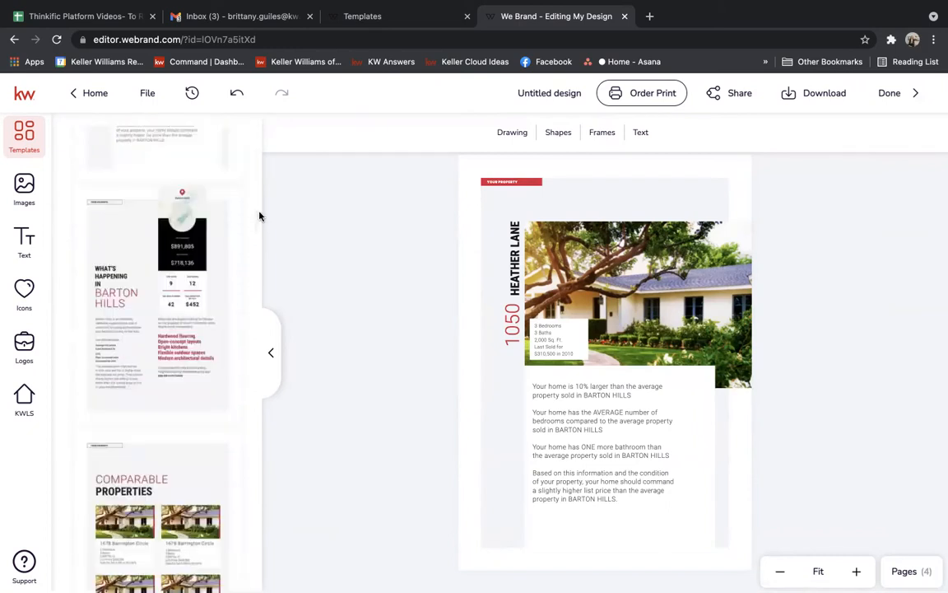
left_click(543, 339)
left_click(544, 245)
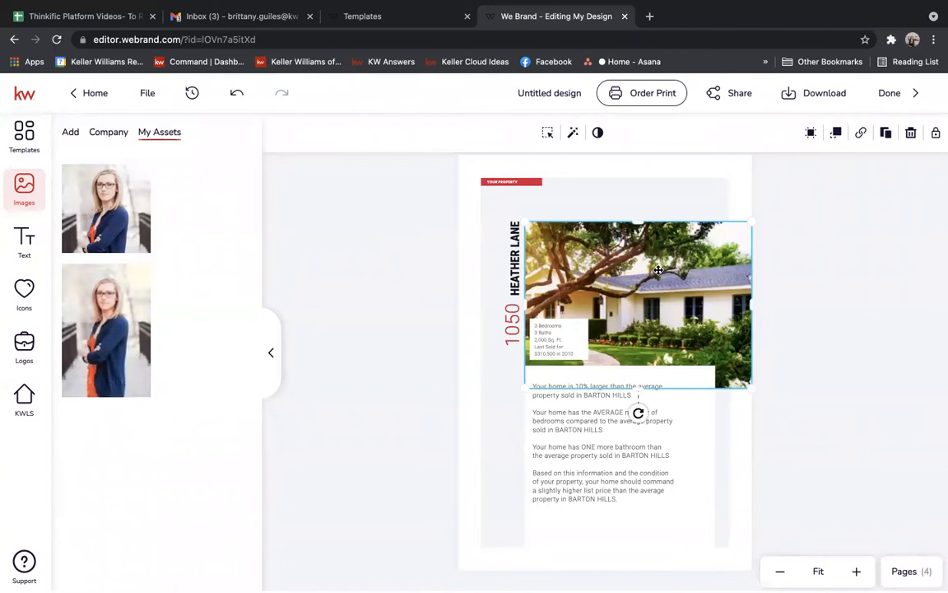
Start an image upload, cancel the file picker, and select the page's title and text boxes.
left_click(71, 136)
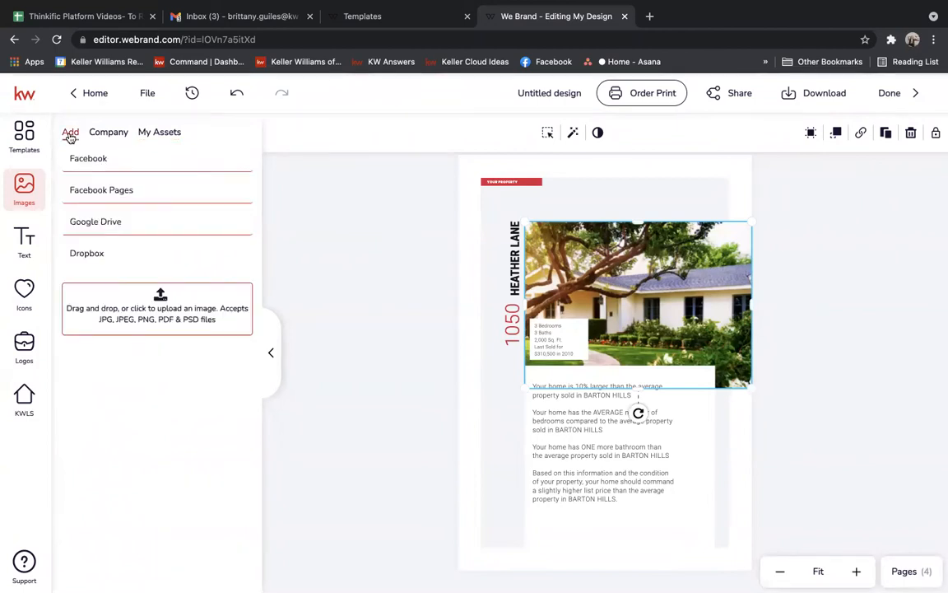
left_click(160, 301)
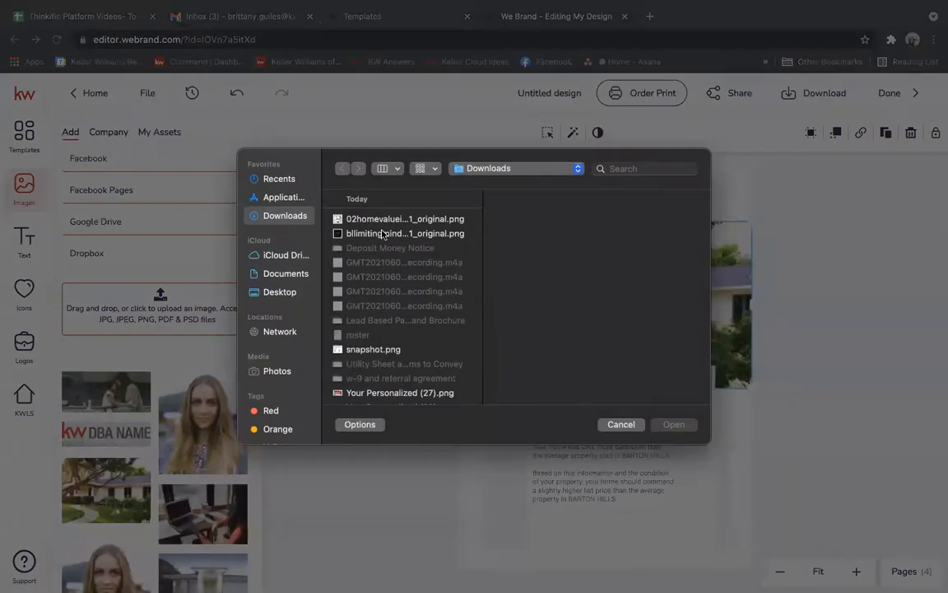
left_click(621, 424)
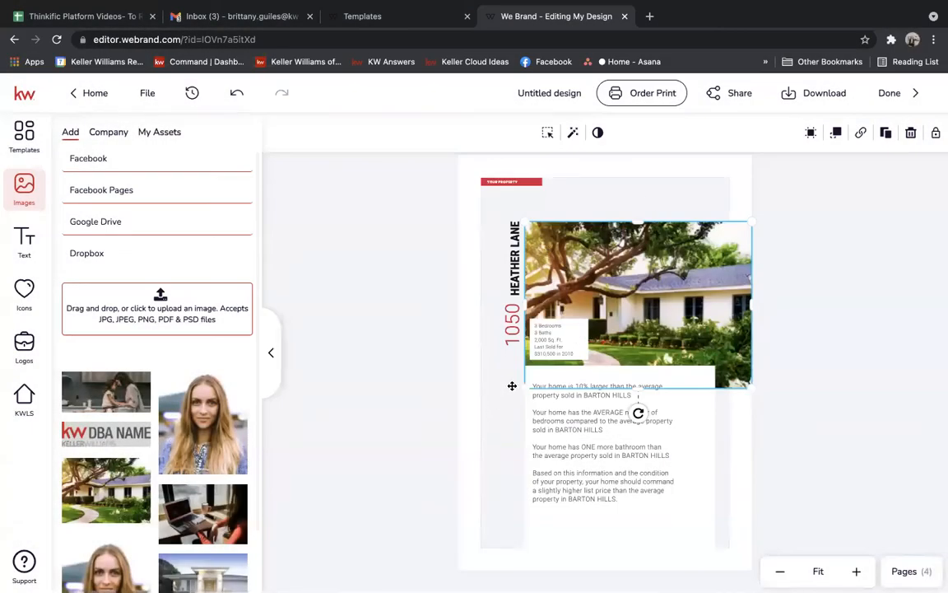
left_click(513, 342)
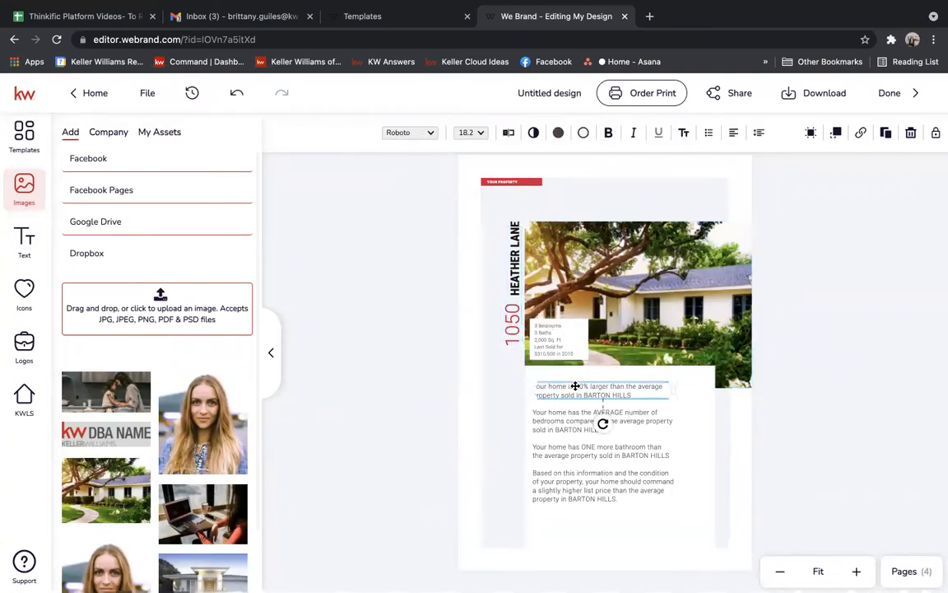
left_click(592, 499)
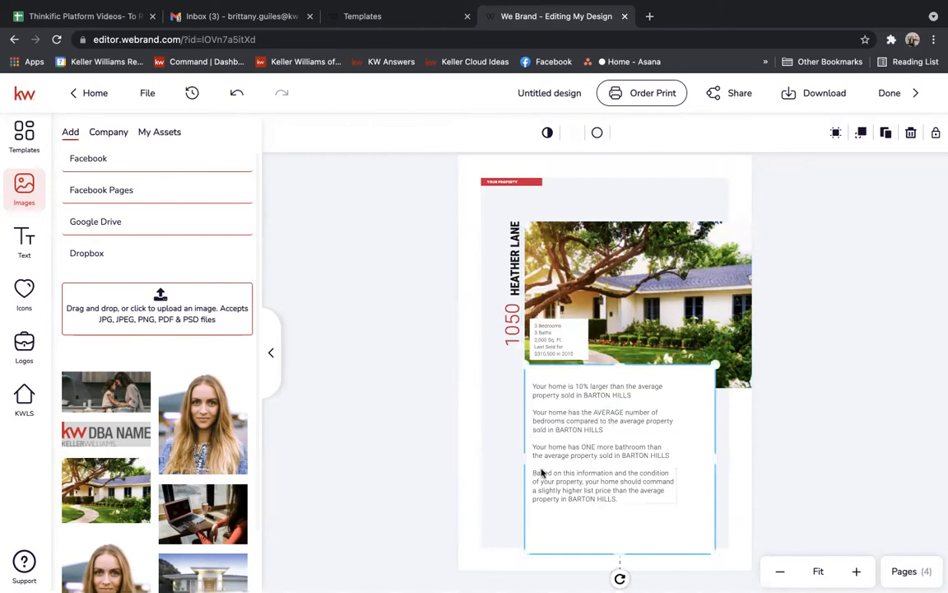
Apply the What's Happening in Barton Hills layout from the page templates.
left_click(24, 138)
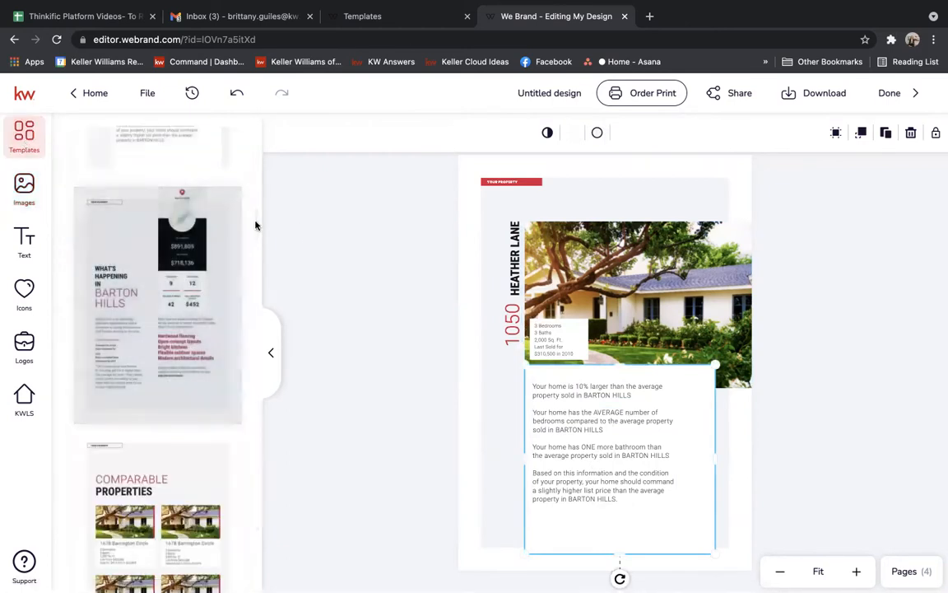
scroll(255, 225, "down", 3)
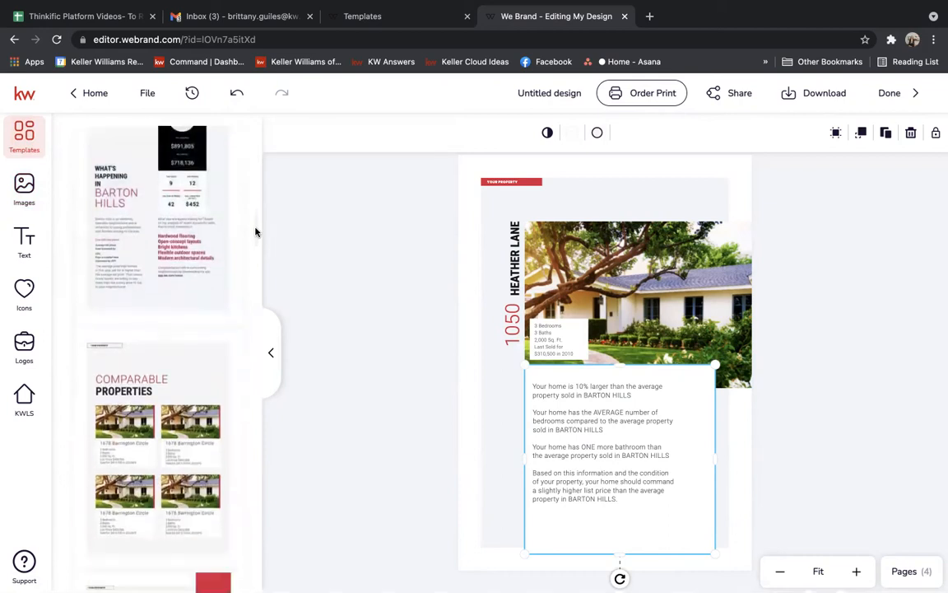
left_click(144, 163)
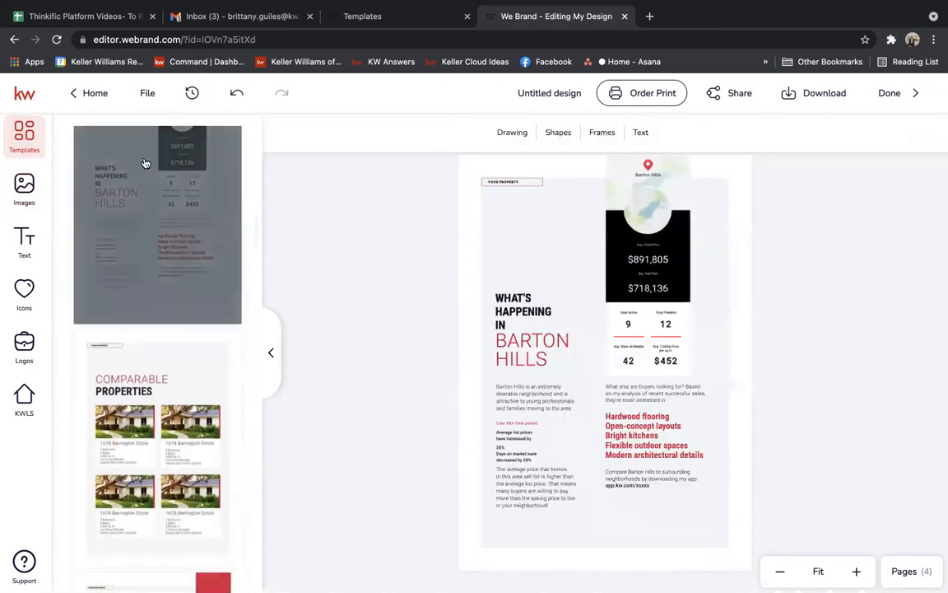
Add a Comparable Properties page, select its top-left house photo, and open the KWLS listing search.
left_click(647, 258)
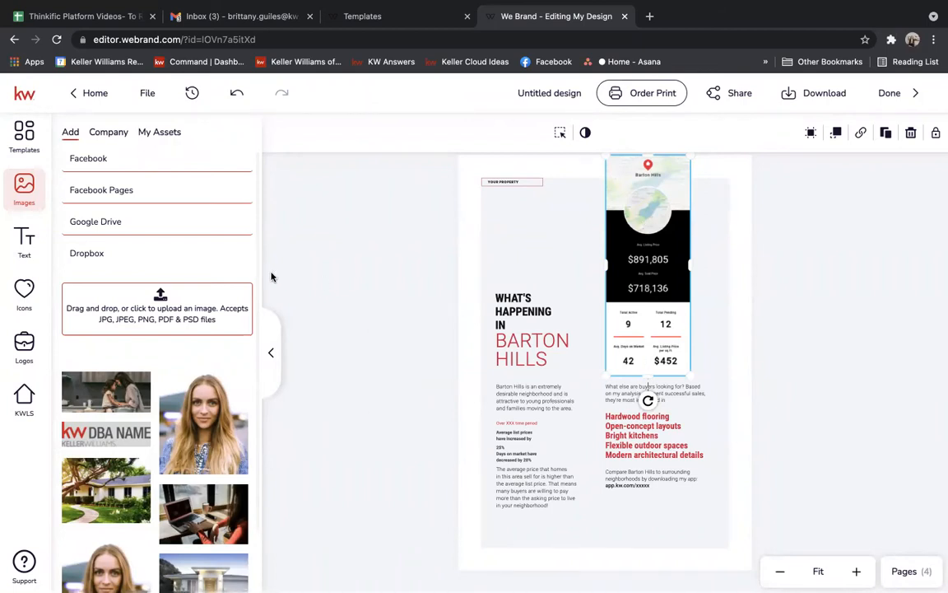
mouse_move(258, 263)
left_mouse_down()
mouse_move(259, 278)
mouse_move(257, 262)
left_mouse_up()
left_click(11, 142)
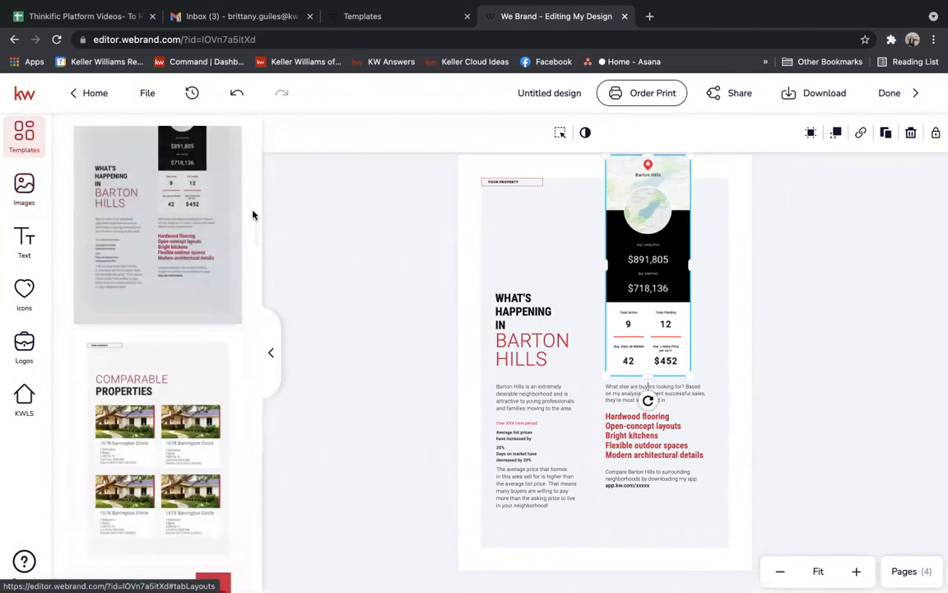
scroll(256, 235, "down", 2)
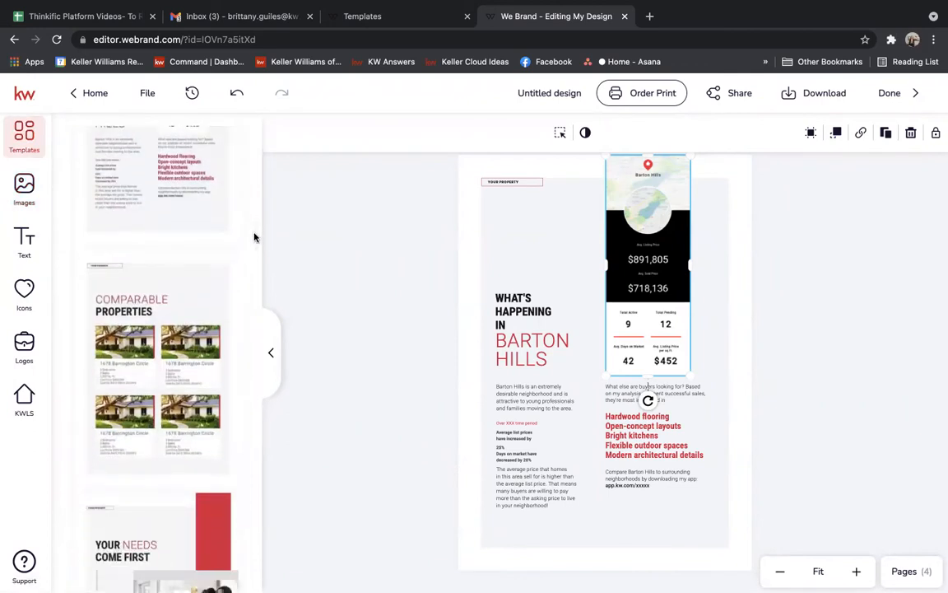
left_click(108, 263)
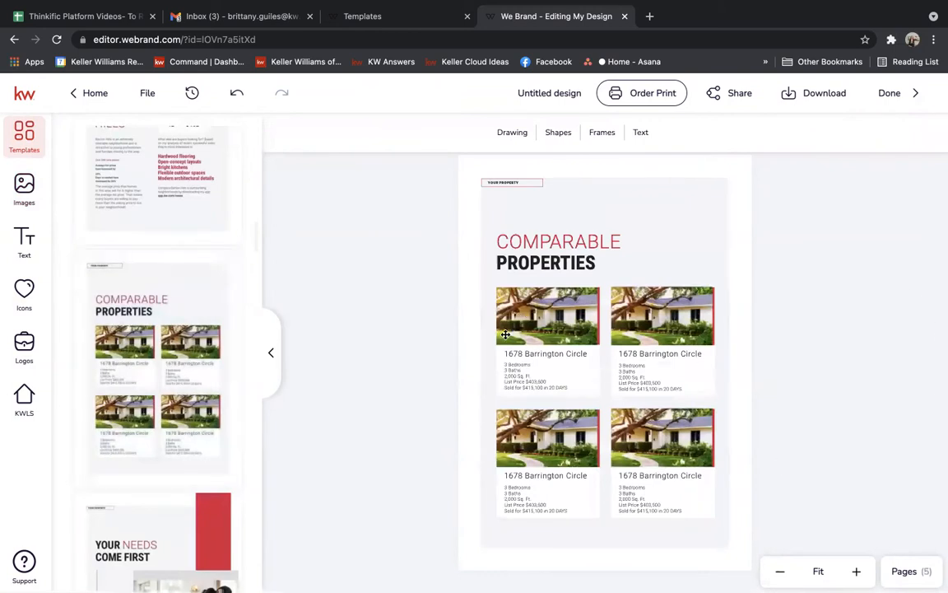
left_click(534, 310)
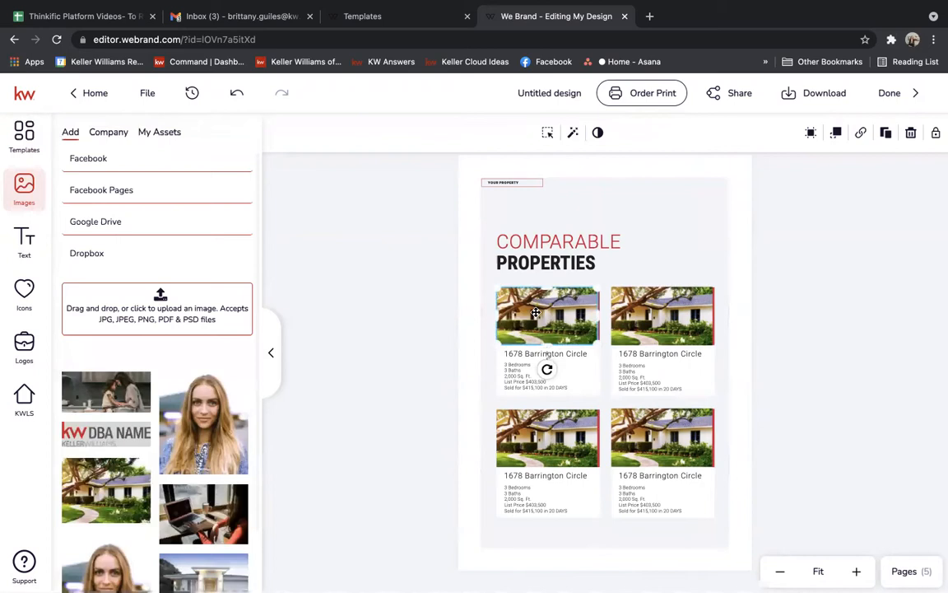
left_click(22, 398)
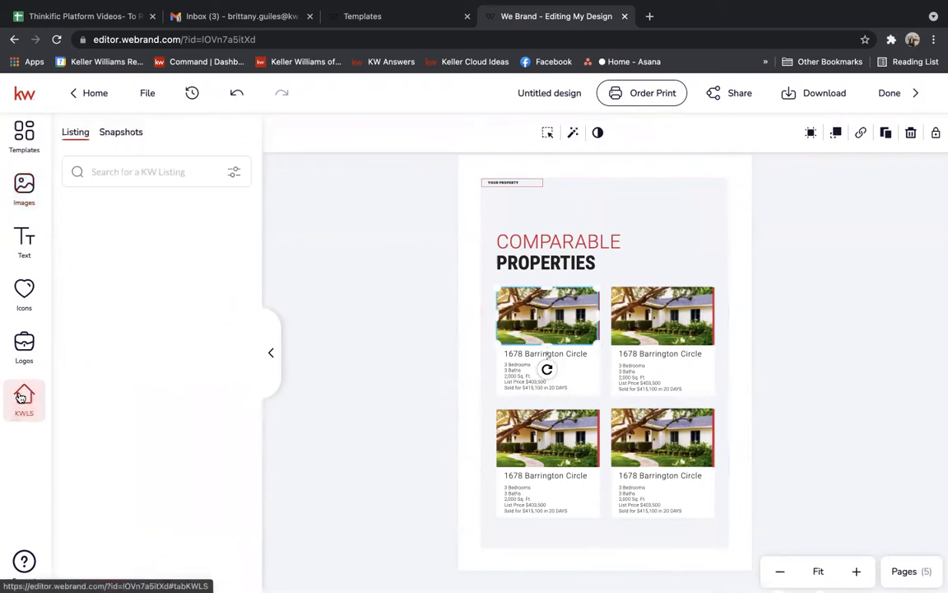
Search KW listings by the property's street address and scroll through the matching results.
left_click(132, 169)
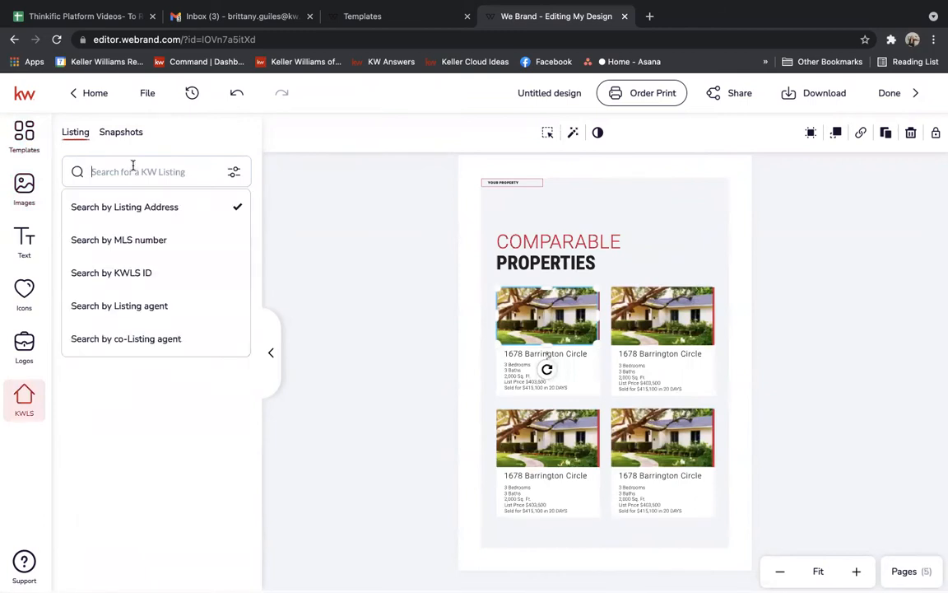
type("6")
key("BackSpace")
key("Return")
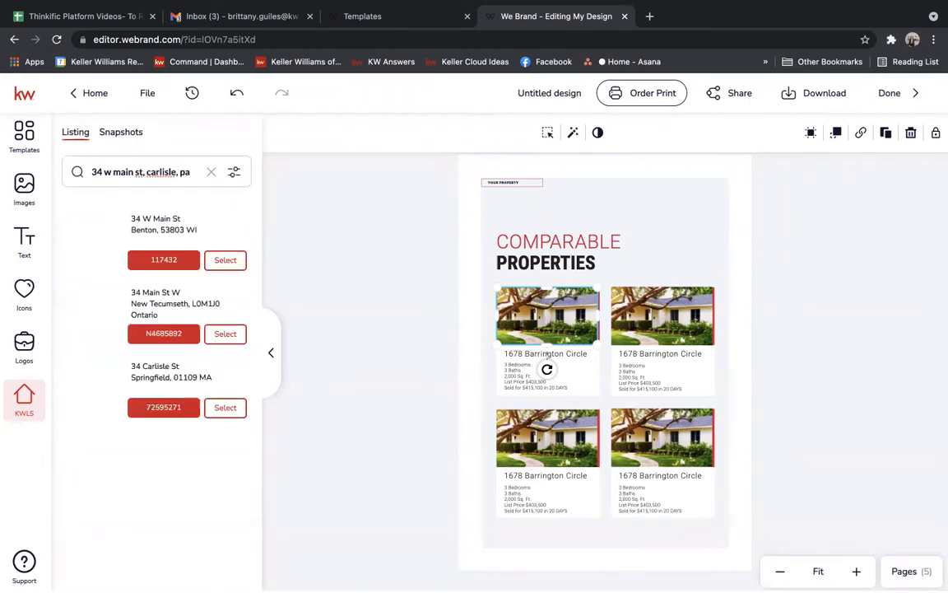
left_click_drag(258, 209, 279, 330)
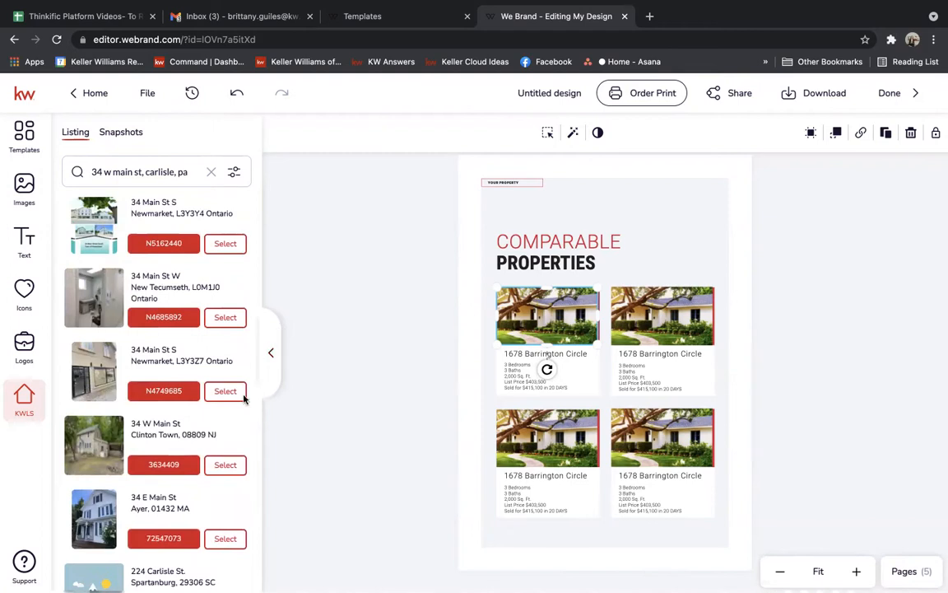
left_click(225, 465)
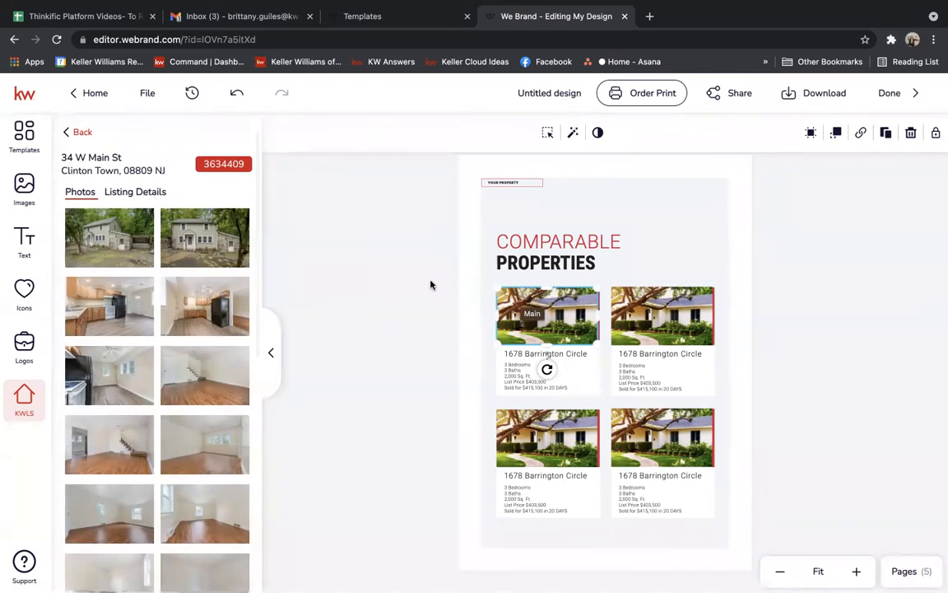
mouse_move(192, 222)
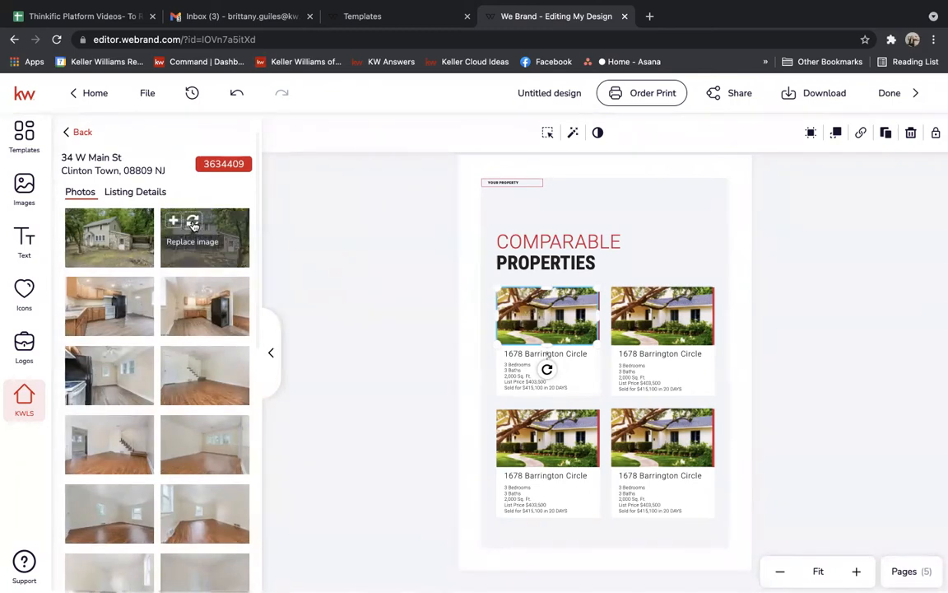
left_click(192, 224)
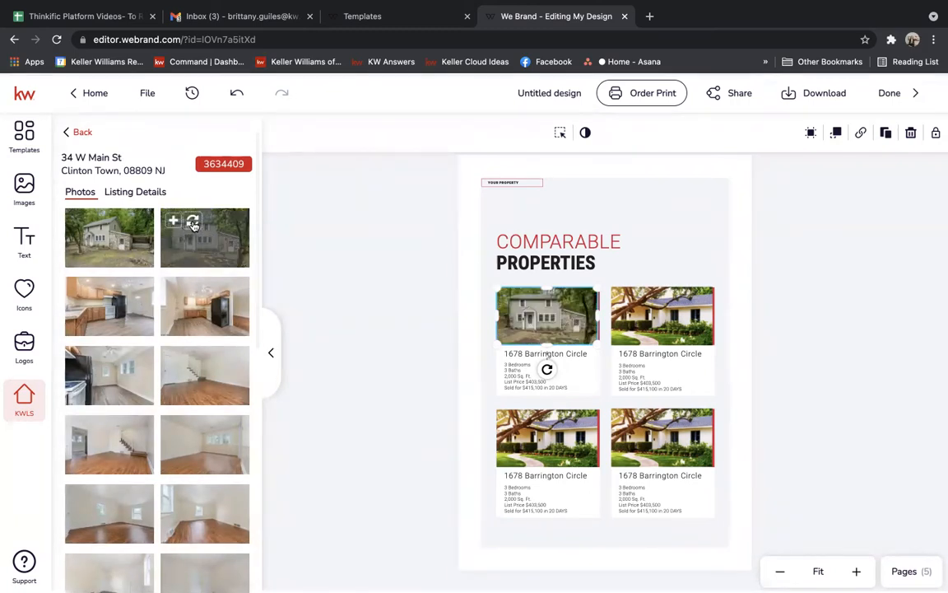
left_click(516, 353)
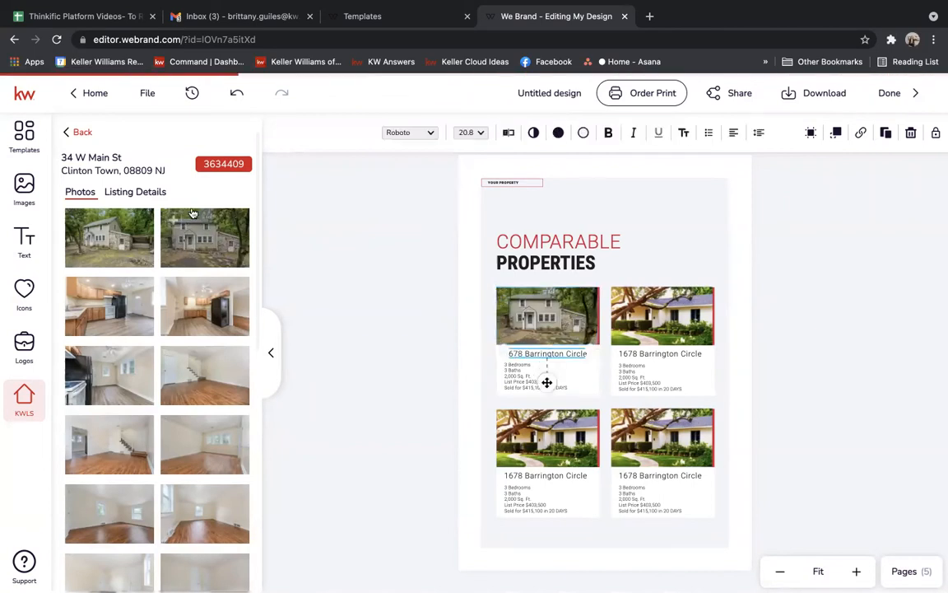
left_click(136, 191)
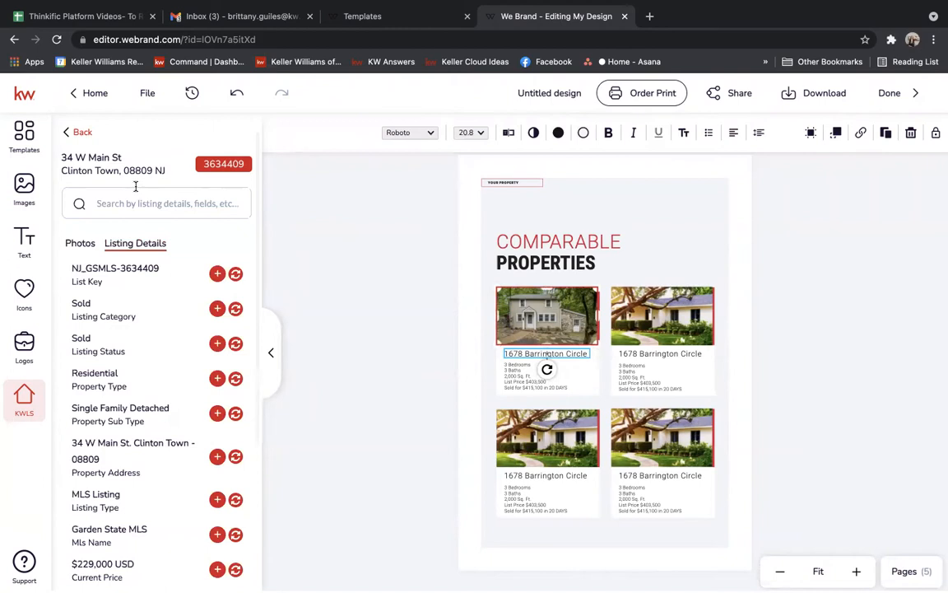
double_click(519, 351)
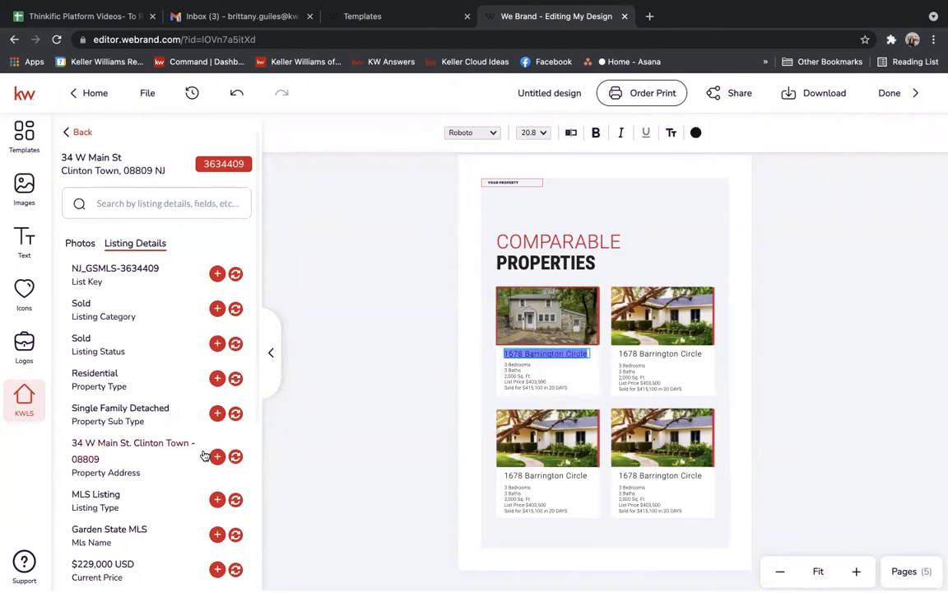
left_click(236, 457)
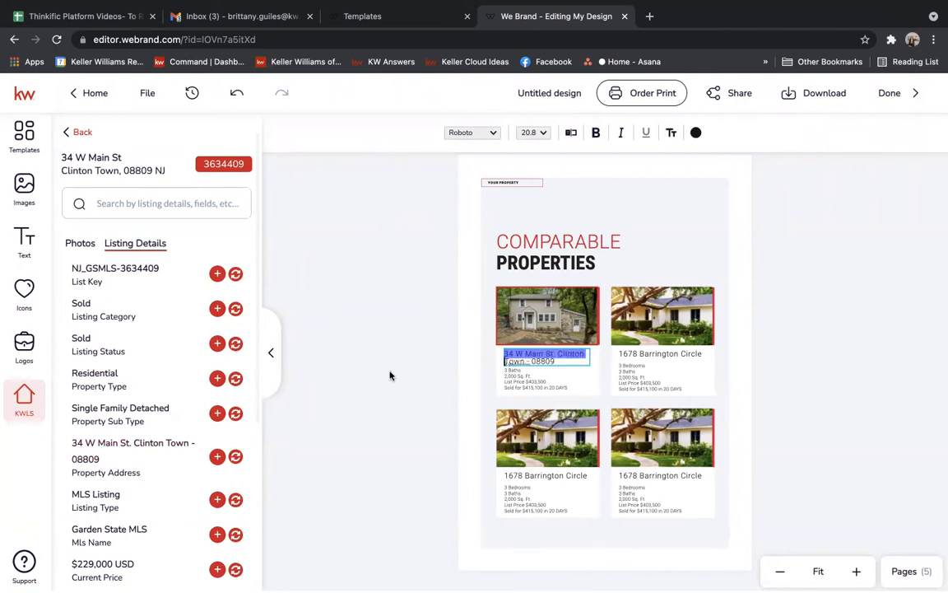
key("Escape")
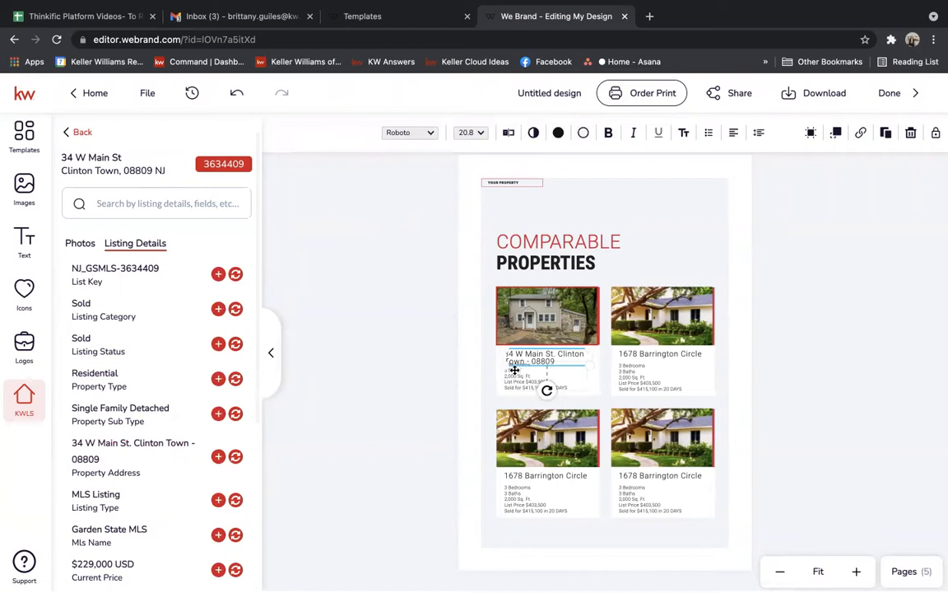
Check the details text on the other comparable cards, then return to the page templates.
scroll(256, 271, "down", 5)
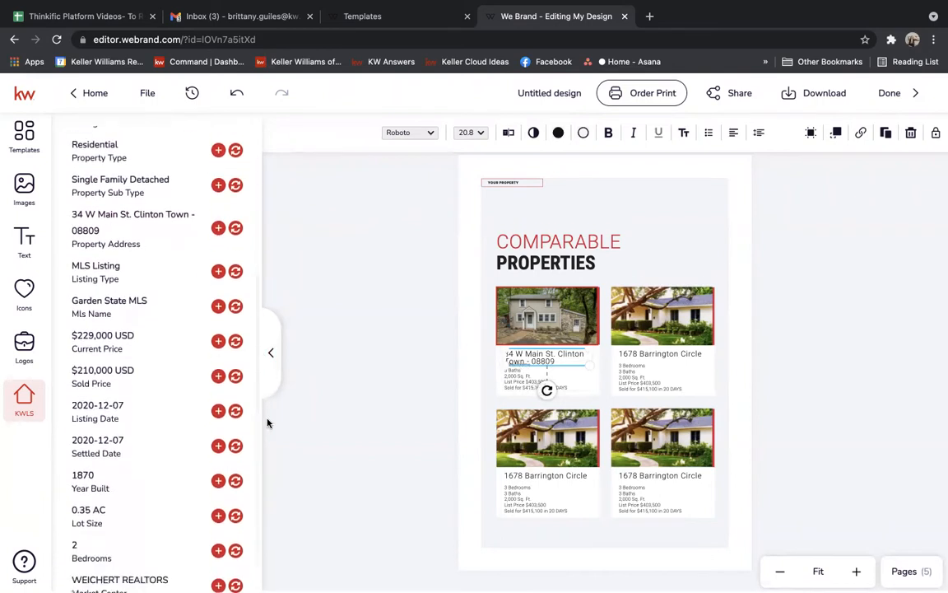
left_click(648, 365)
left_click(630, 495)
left_click(546, 492)
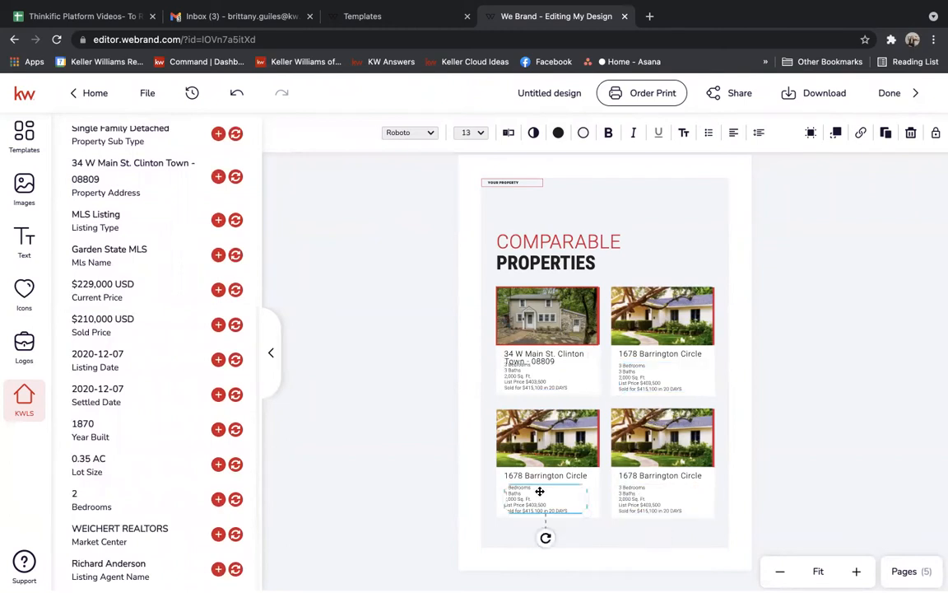
scroll(252, 247, "up", 5)
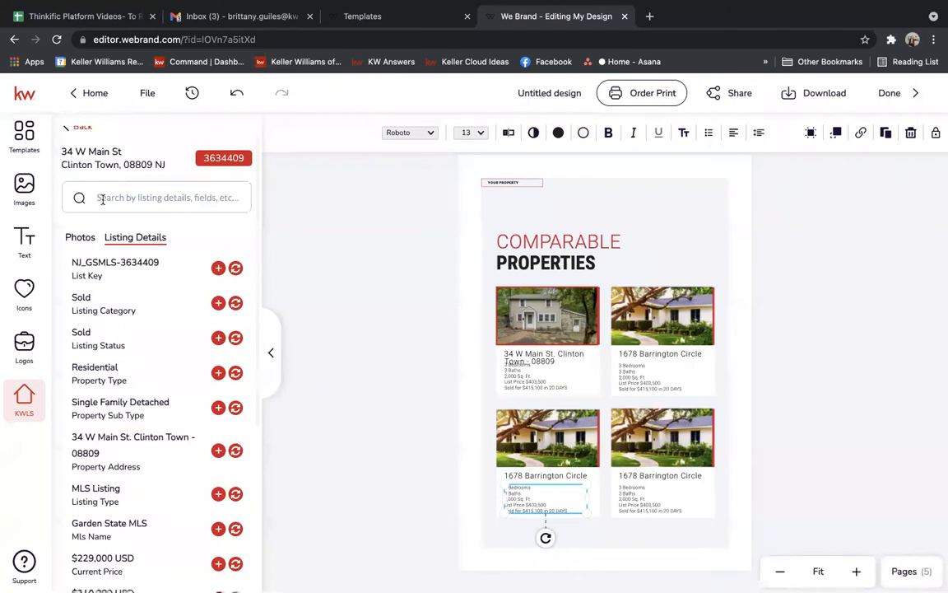
left_click(24, 136)
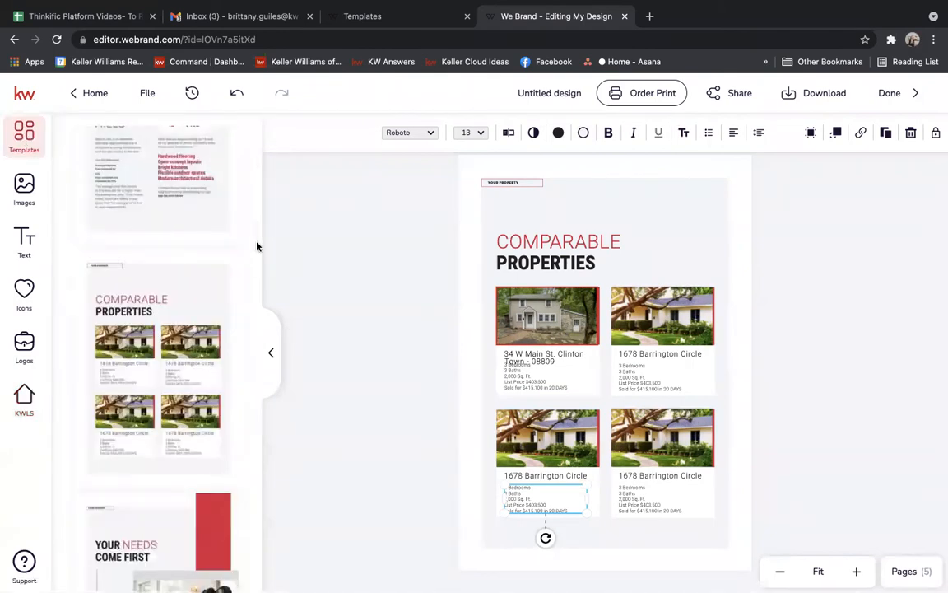
Apply the What's Happening in Barton Hills template to the blank fourth page.
scroll(256, 234, "up", 3)
mouse_move(140, 329)
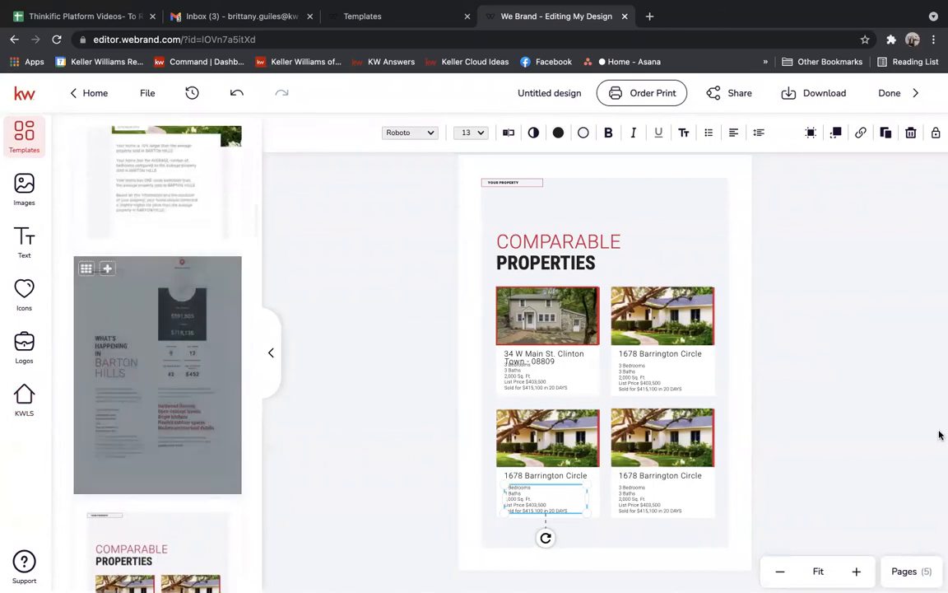
left_click(898, 484)
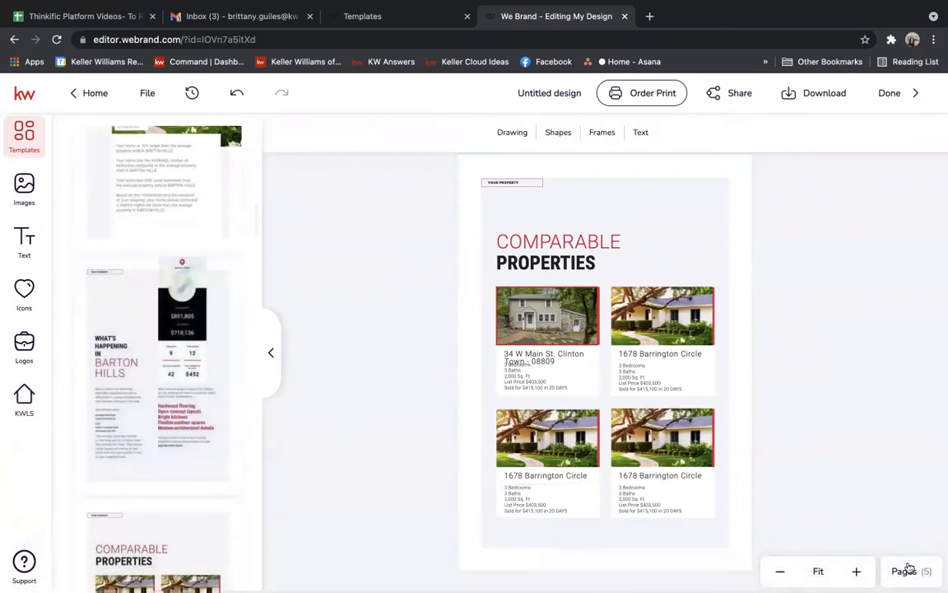
left_click(906, 571)
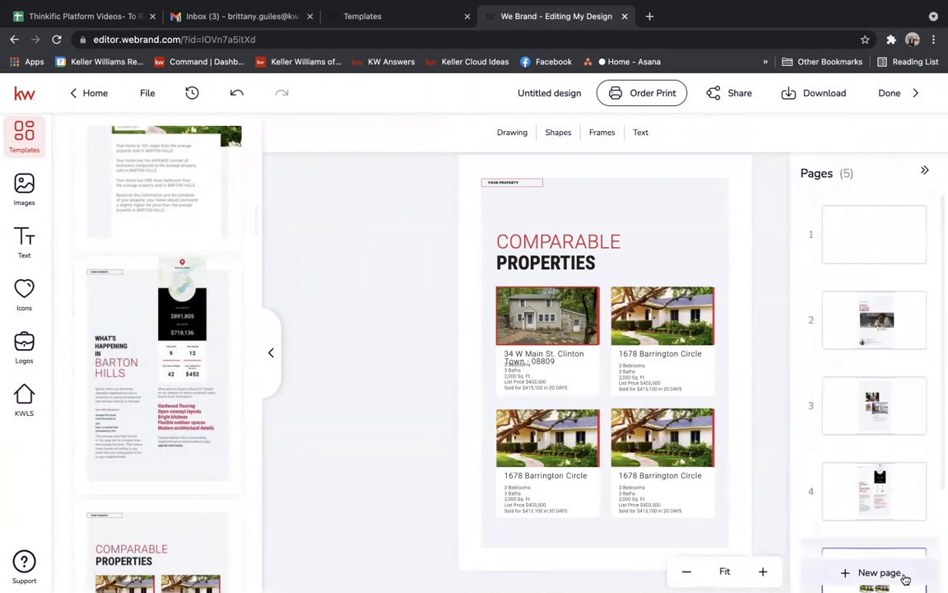
left_click(846, 492)
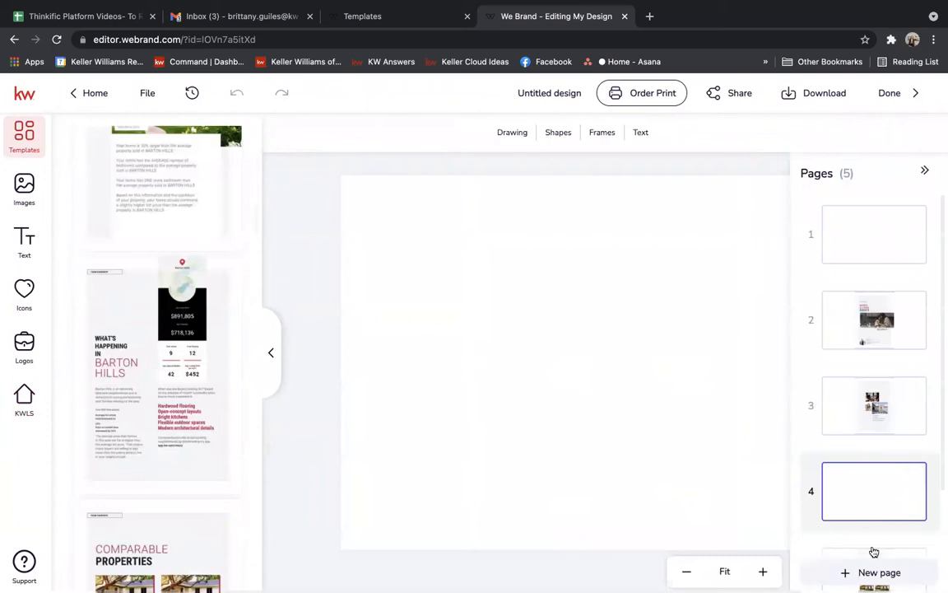
left_click(619, 323)
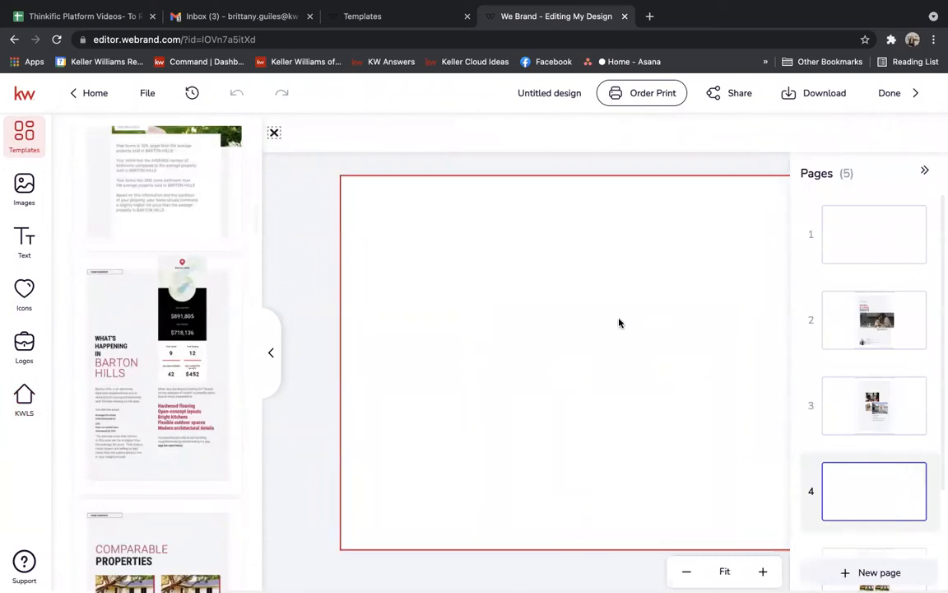
left_click(864, 506)
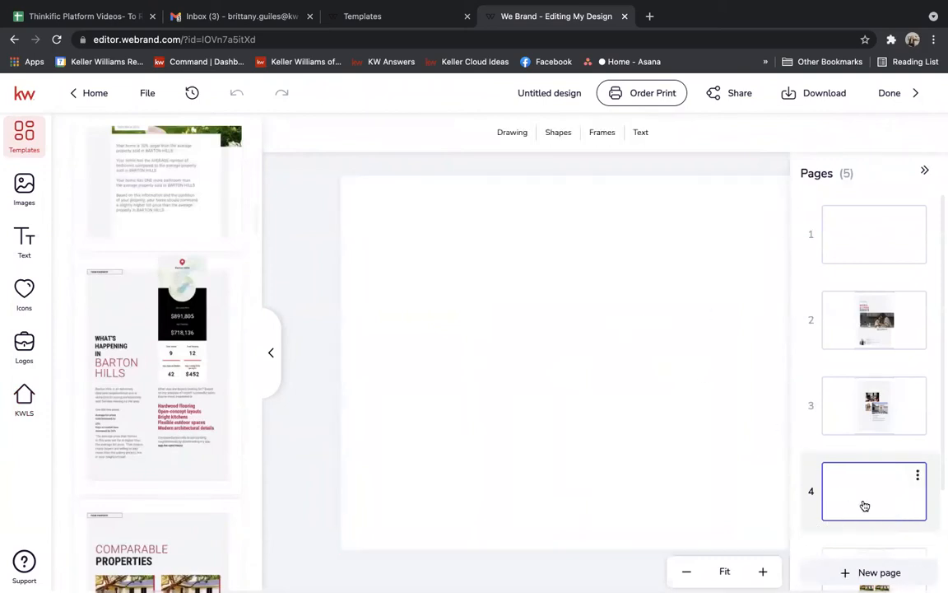
left_click(575, 351)
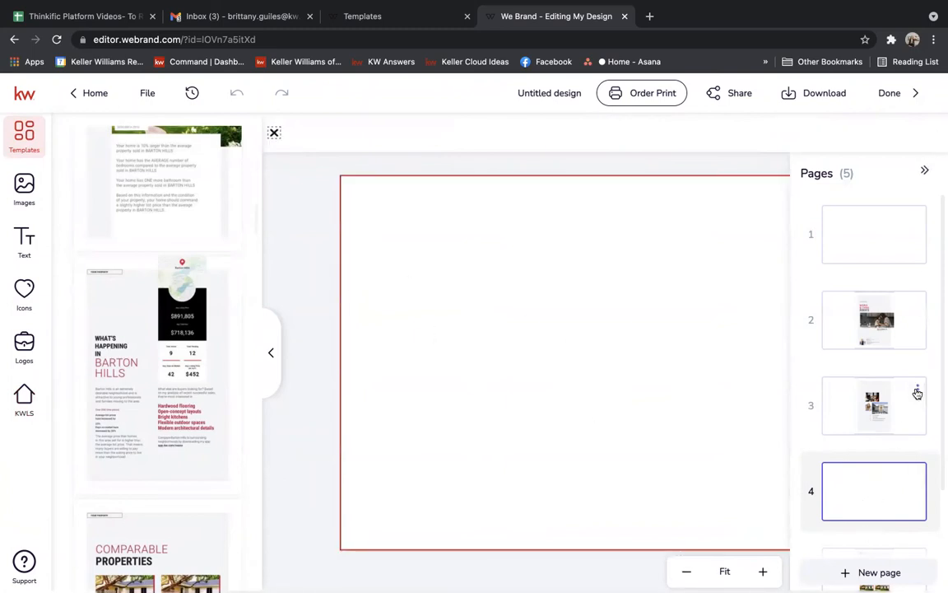
left_click(922, 173)
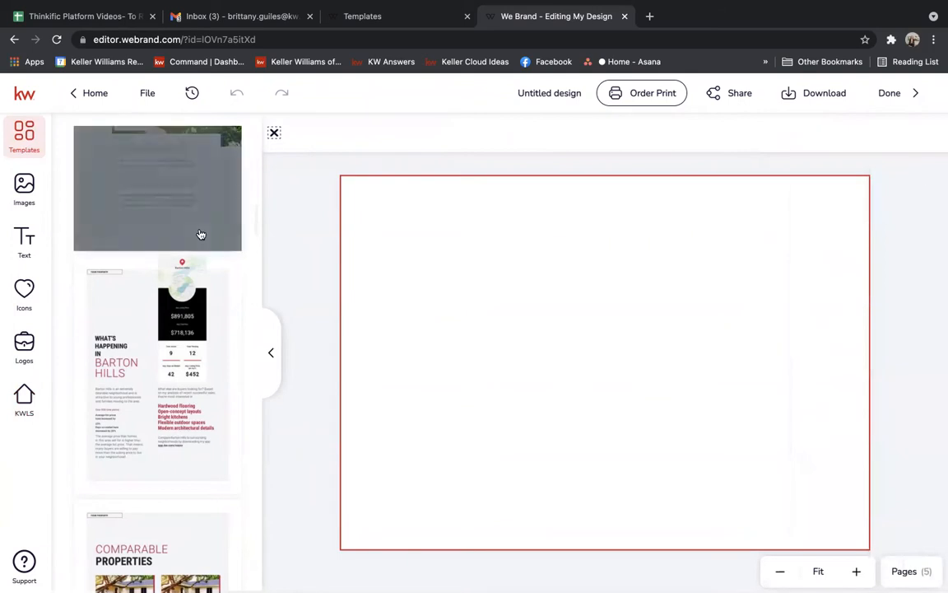
left_click(152, 363)
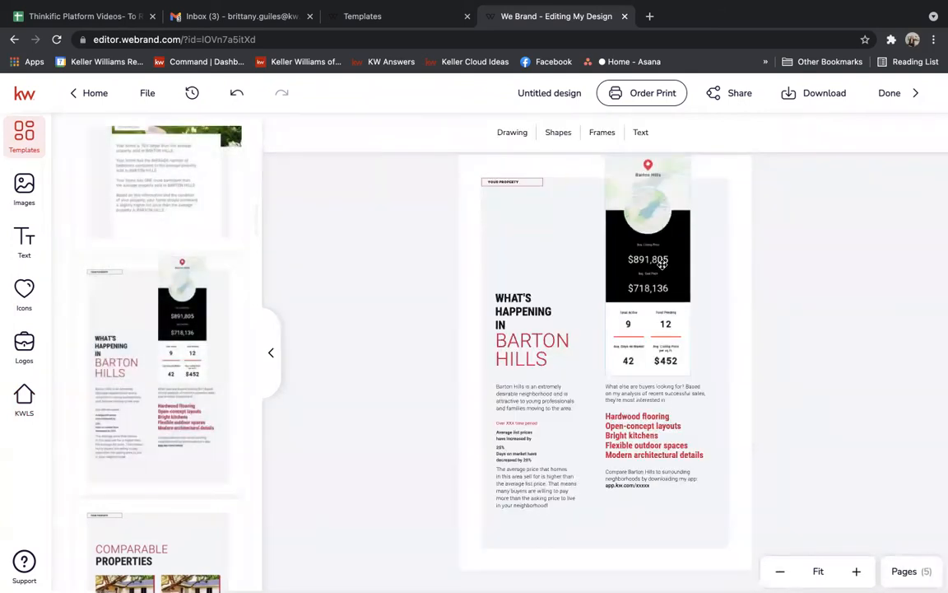
With the old stats block selected, search neighbourhood snapshots for 'boiling springs, pa'.
left_click(662, 264)
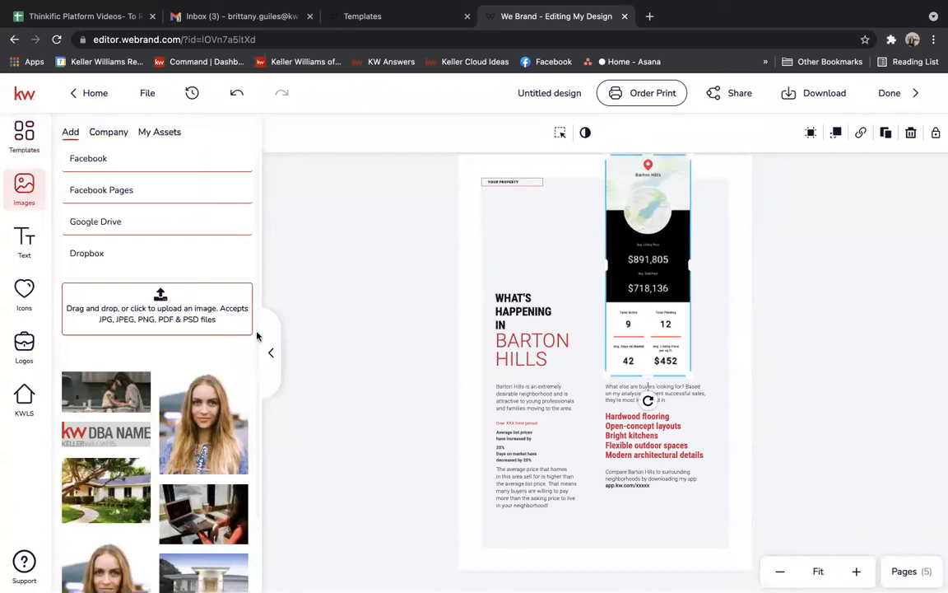
left_click(25, 393)
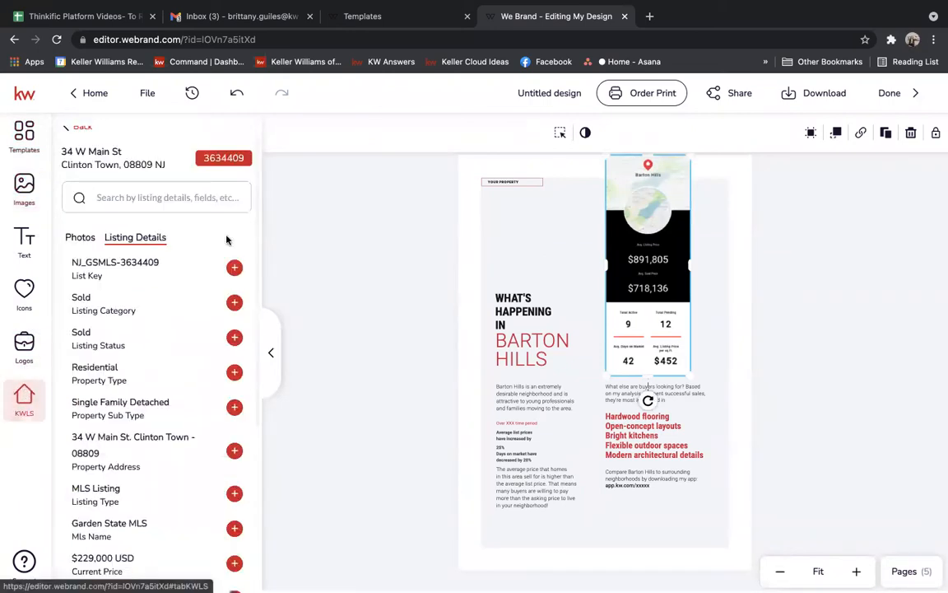
scroll(230, 256, "up", 1)
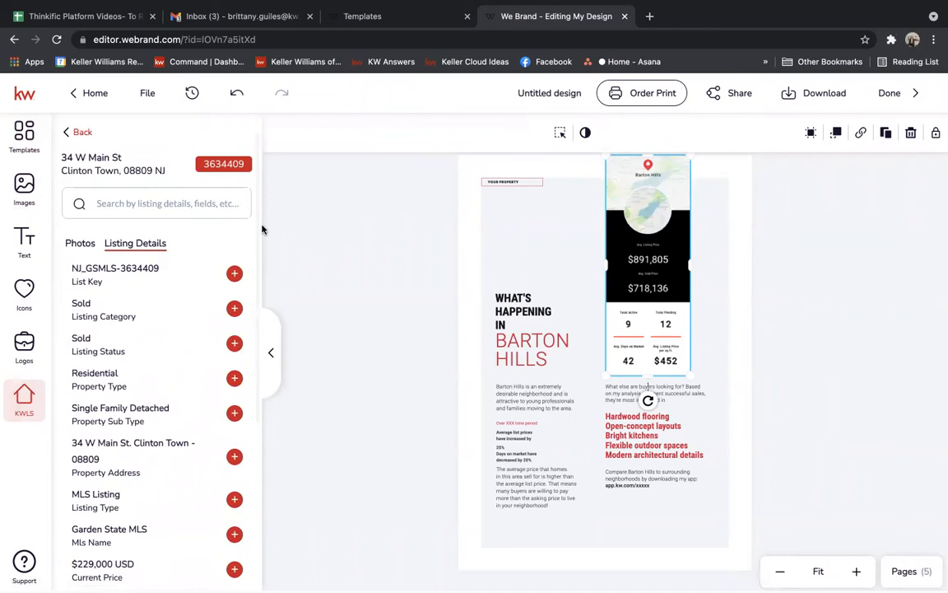
left_click(83, 139)
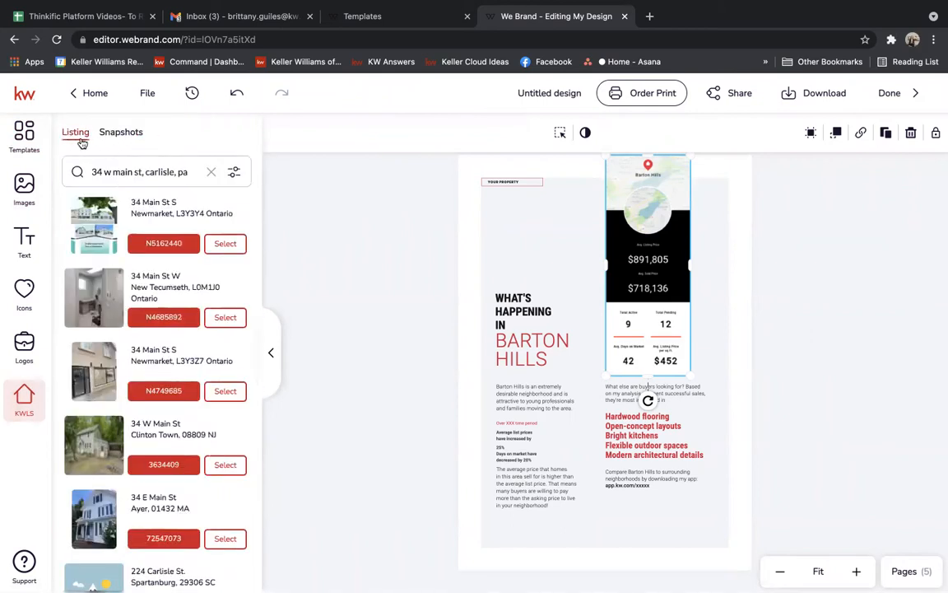
left_click(136, 137)
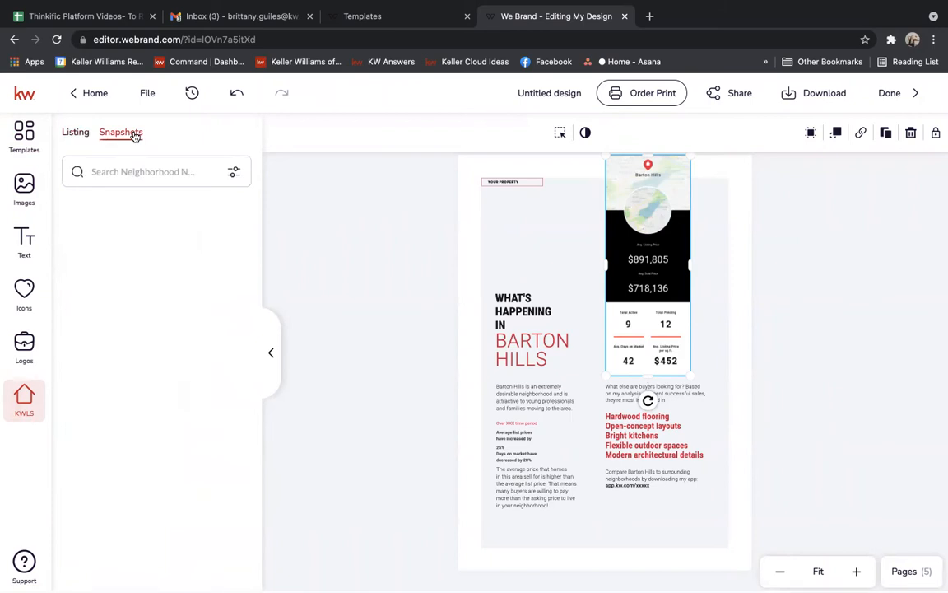
left_click(138, 170)
type("boiling spring")
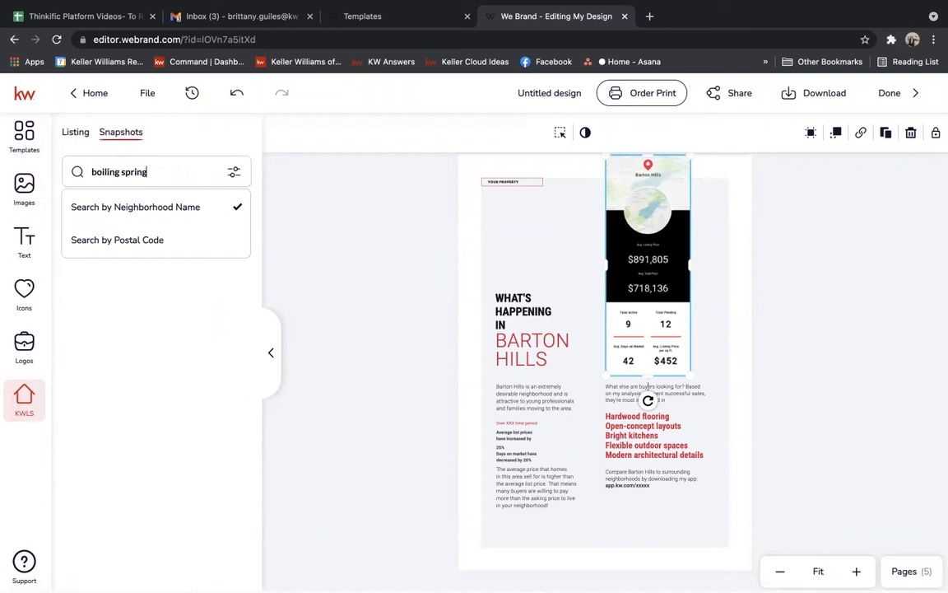
type("s, pa")
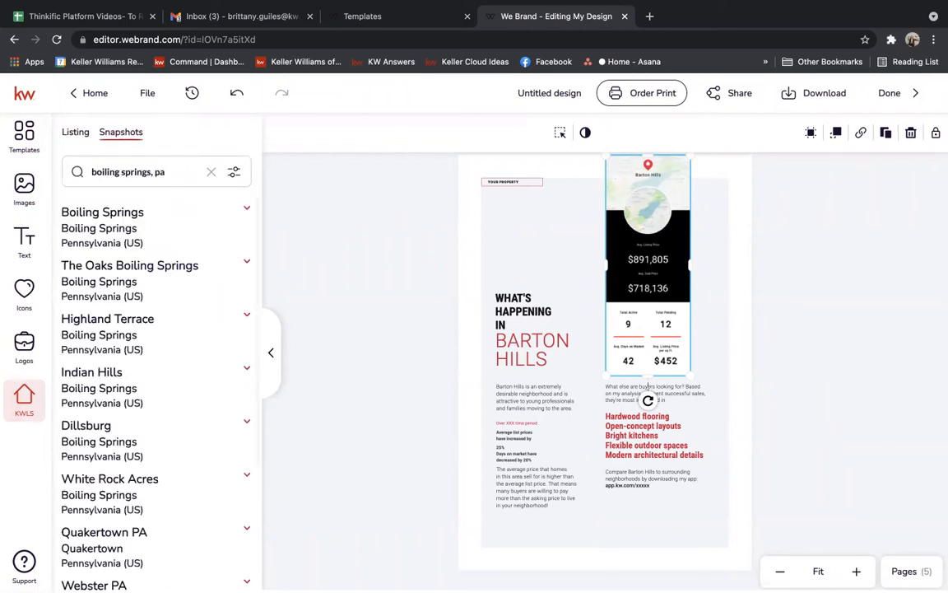
left_click(83, 217)
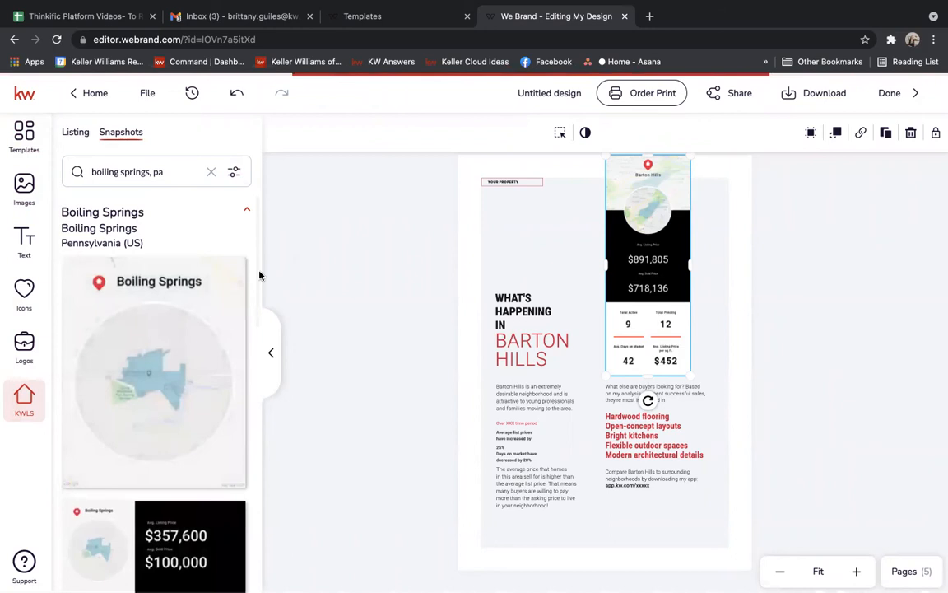
Place the Boiling Springs snapshot, delete the Barton Hills one, and fit it in the right column.
scroll(258, 329, "down", 1)
scroll(247, 342, "down", 4)
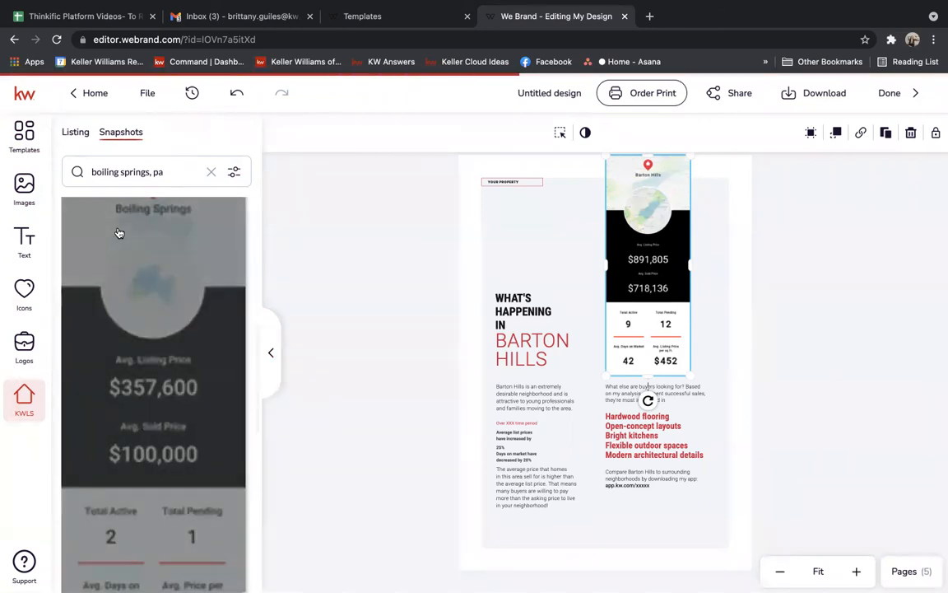
left_click(118, 234)
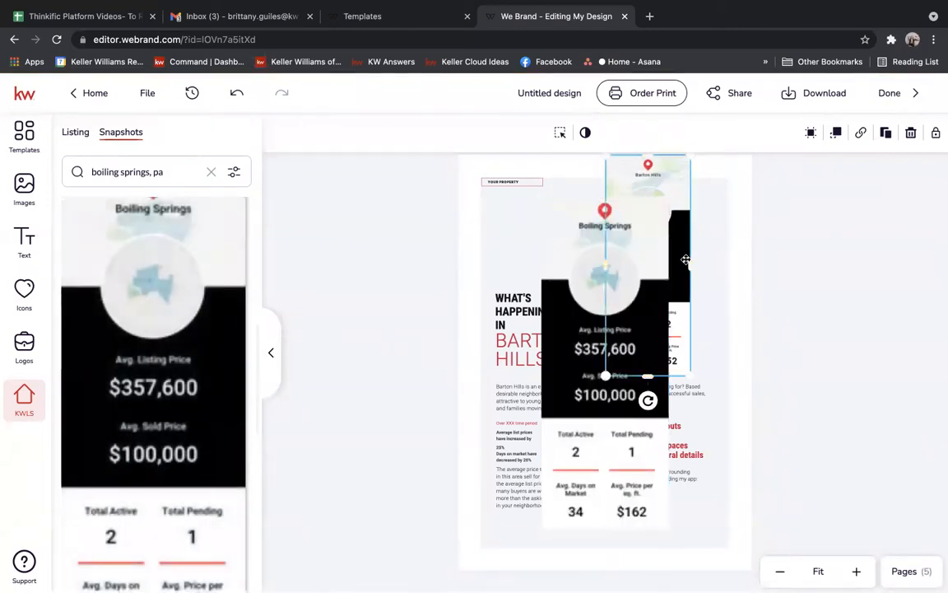
key("Delete")
left_click_drag(642, 287, 682, 221)
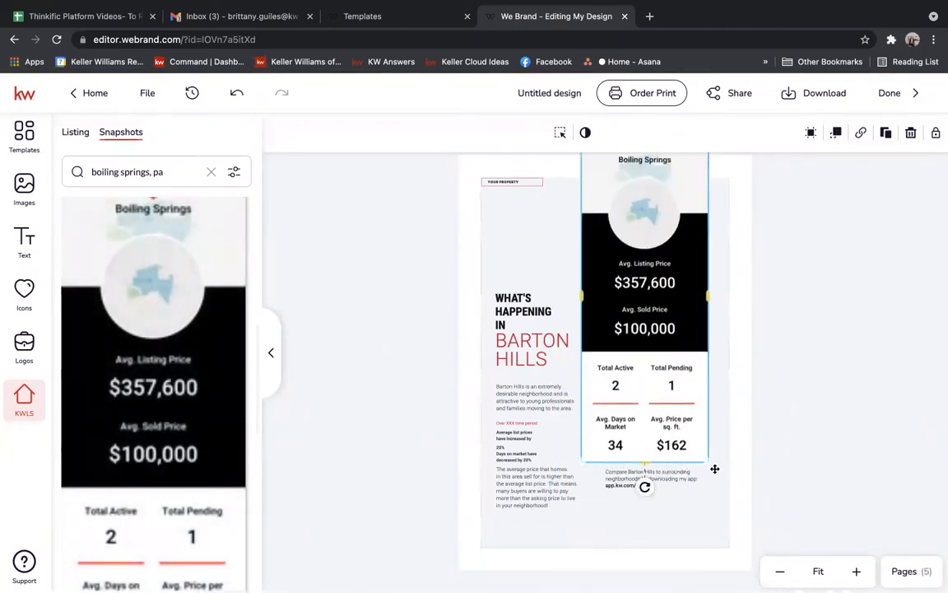
left_click_drag(709, 456, 673, 387)
left_click_drag(645, 278, 656, 270)
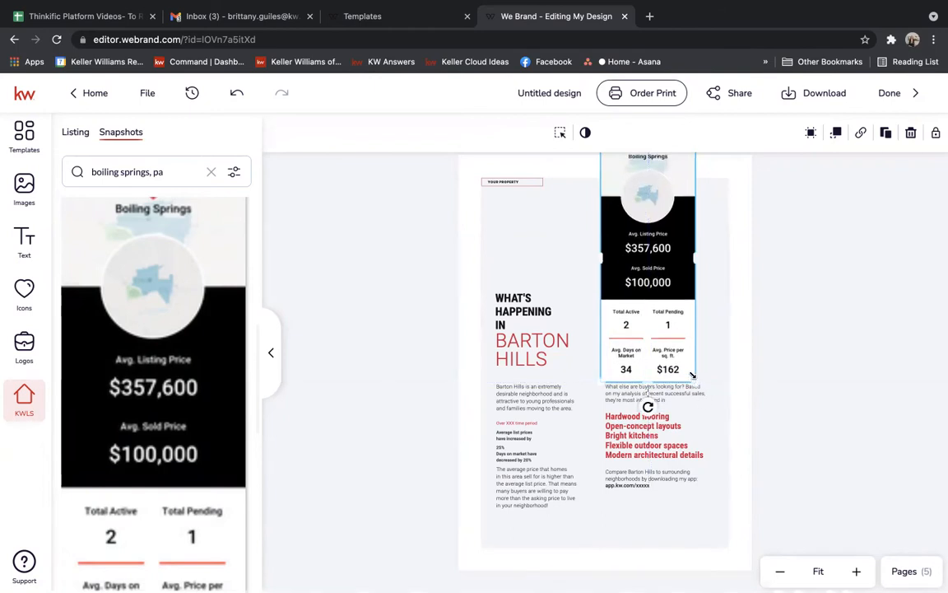
left_click_drag(668, 314, 684, 337)
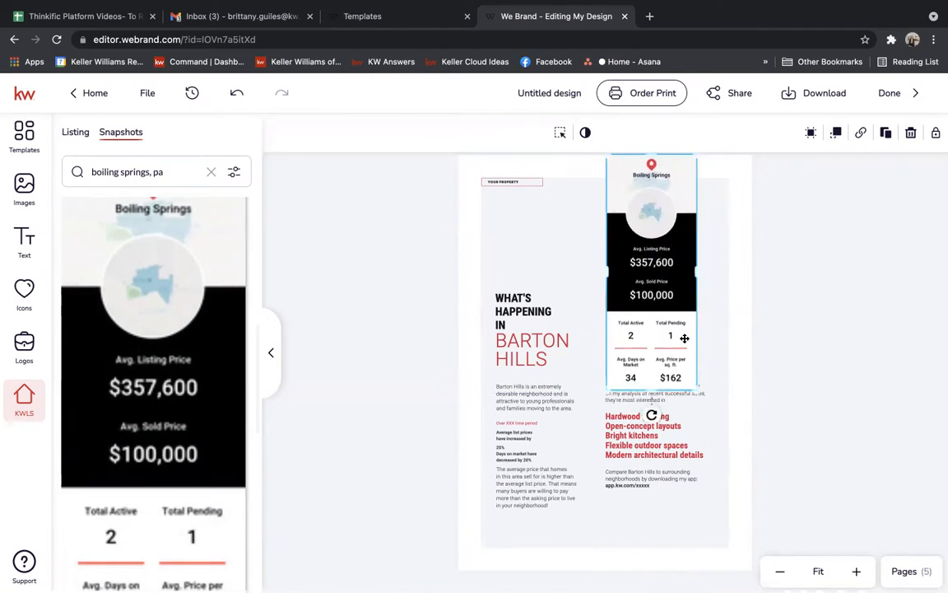
left_click(830, 332)
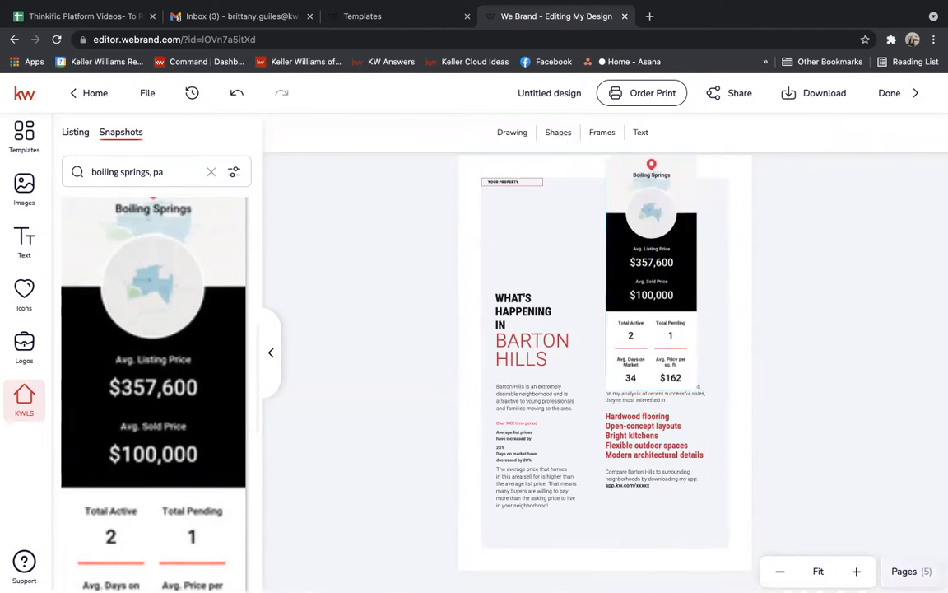
Add the Your Needs Come First page and review its question text boxes.
left_click(24, 135)
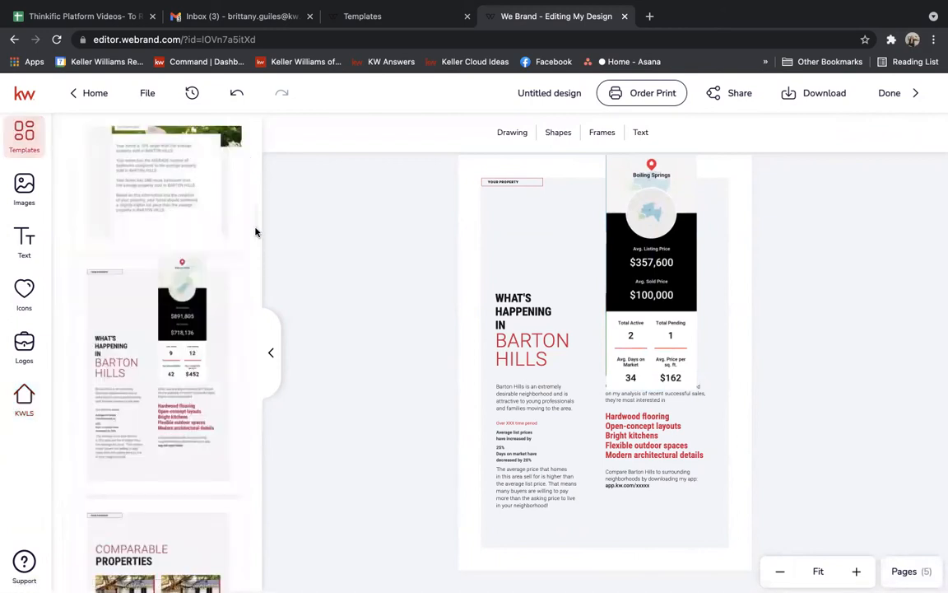
scroll(256, 235, "down", 6)
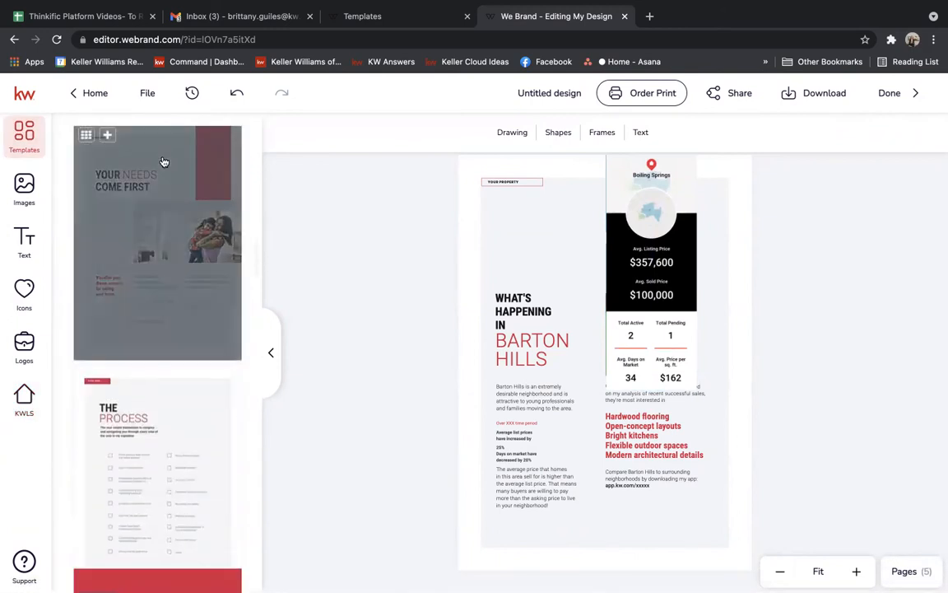
left_click(107, 137)
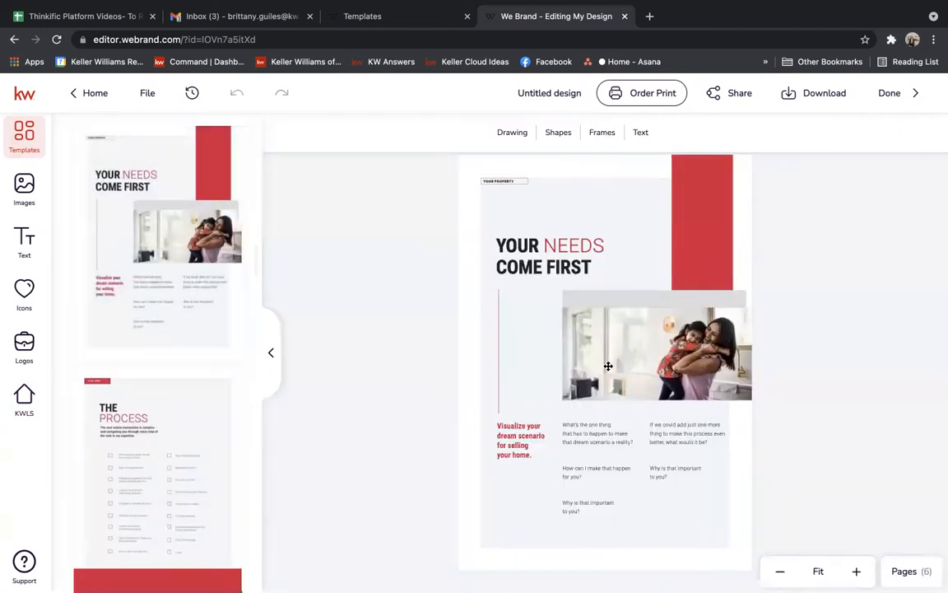
left_click(592, 424)
left_click(577, 479)
left_click(572, 508)
left_click(673, 425)
left_click(659, 476)
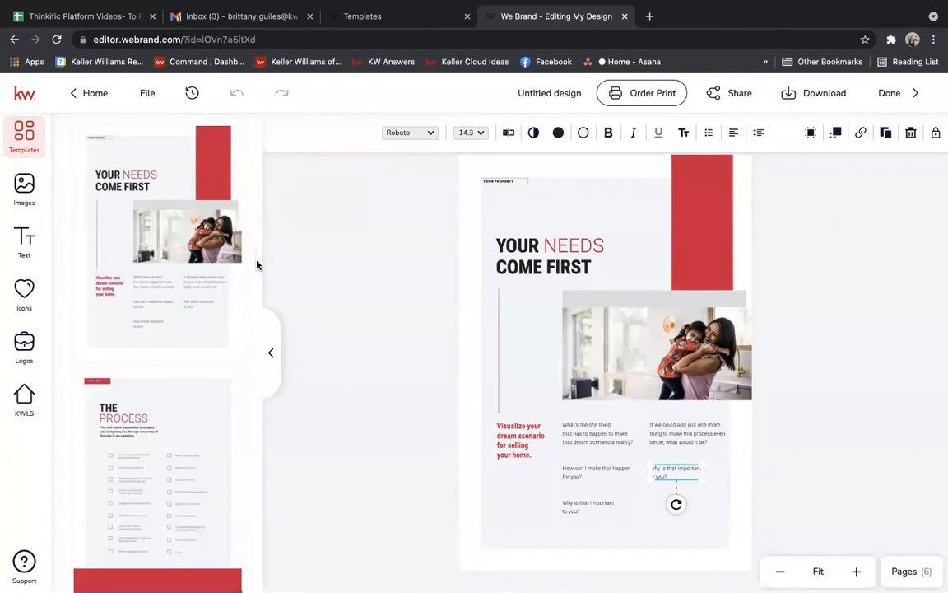
Add The Process page to the booklet.
scroll(257, 265, "down", 1)
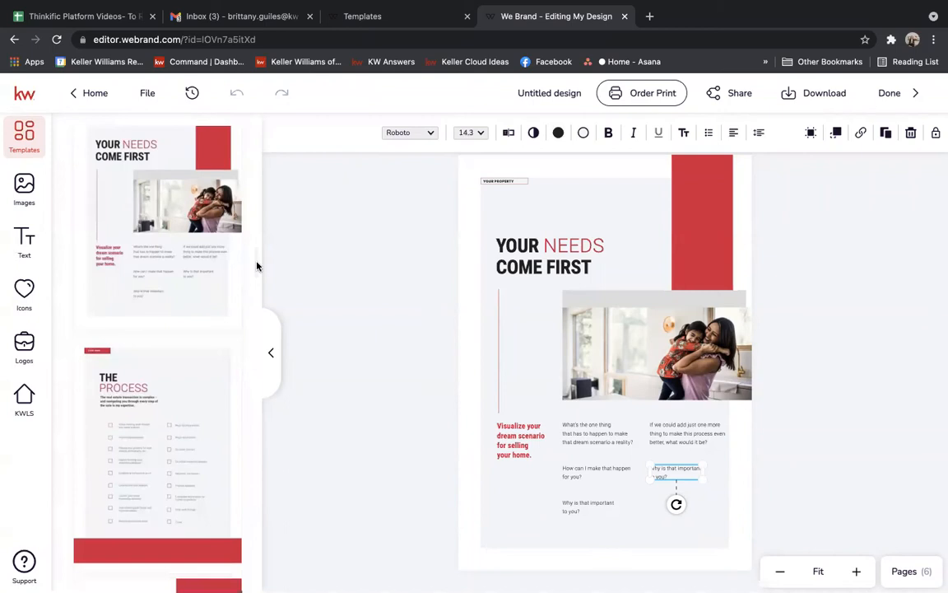
scroll(257, 267, "down", 5)
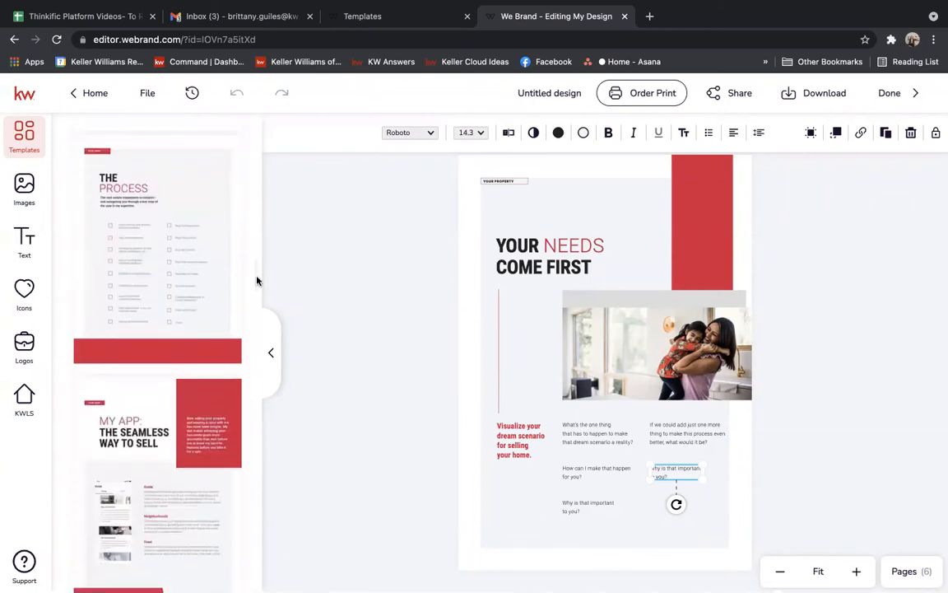
scroll(257, 280, "up", 1)
mouse_move(171, 200)
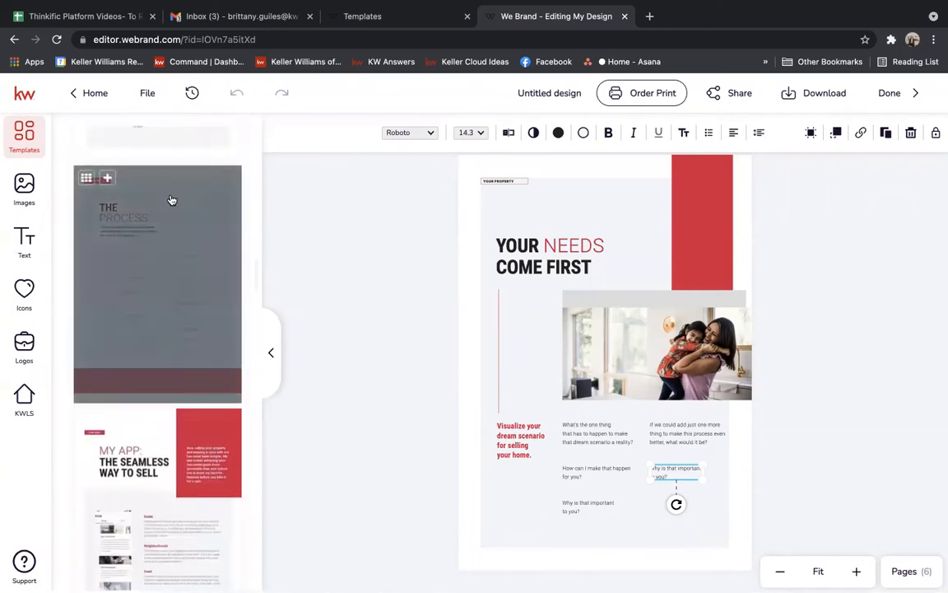
left_click(108, 179)
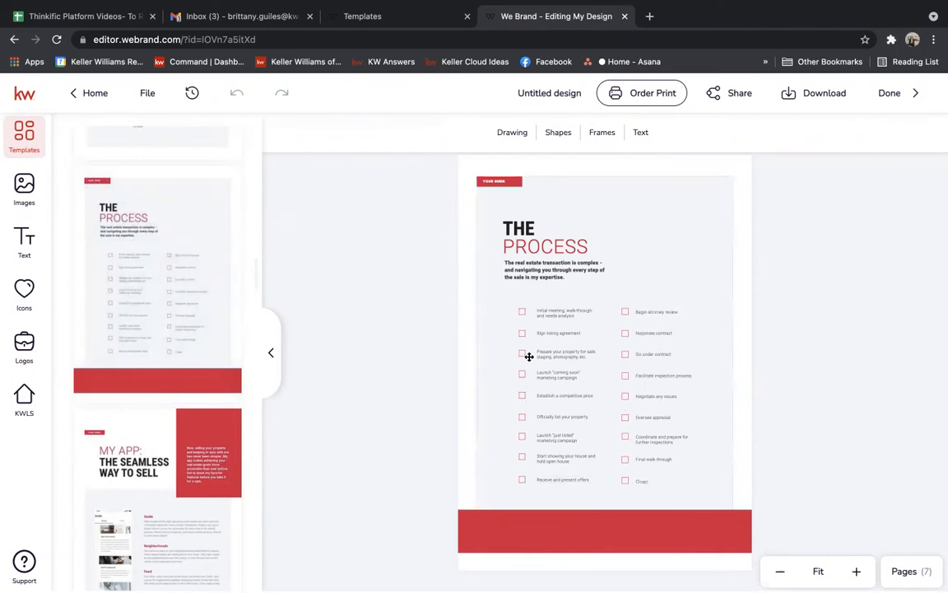
Review the left-column checklist steps on The Process page, from Initial meeting to Establish a competitive price.
left_click(558, 312)
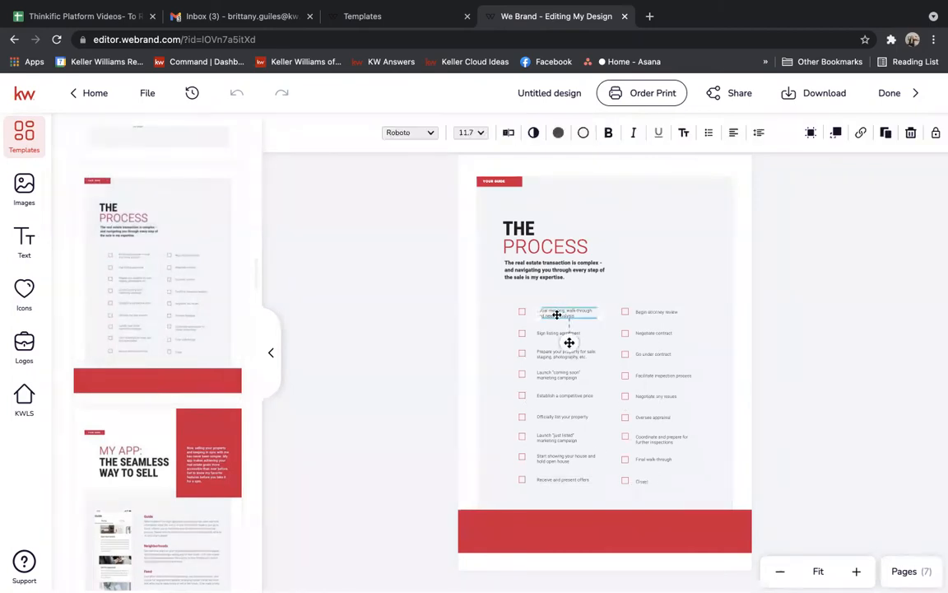
left_click(549, 332)
left_click(550, 356)
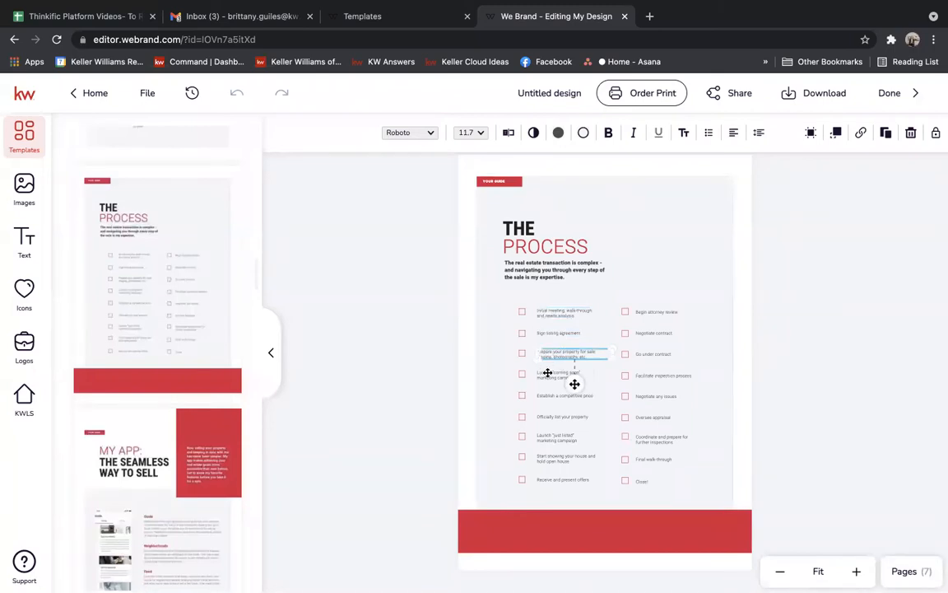
left_click(546, 376)
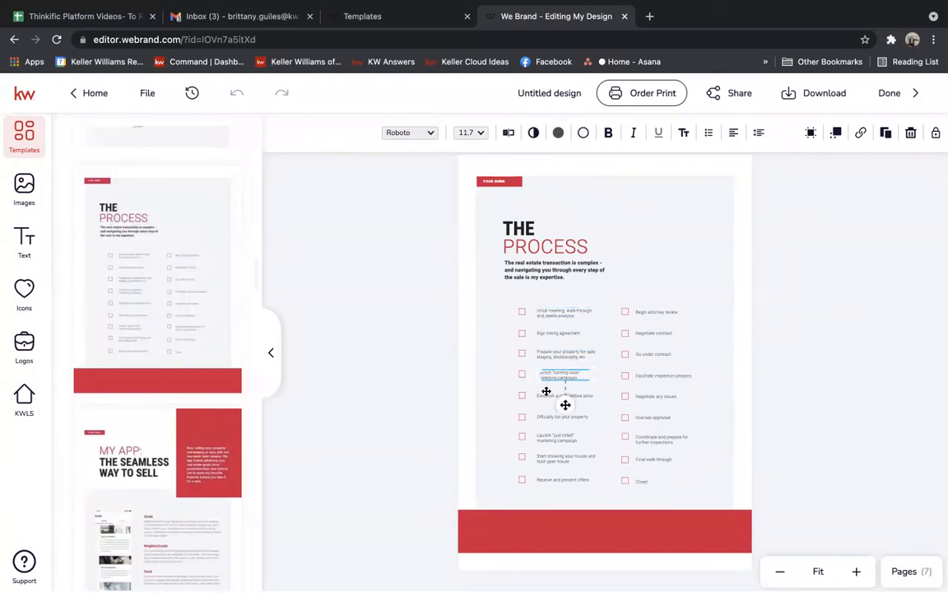
left_click(547, 395)
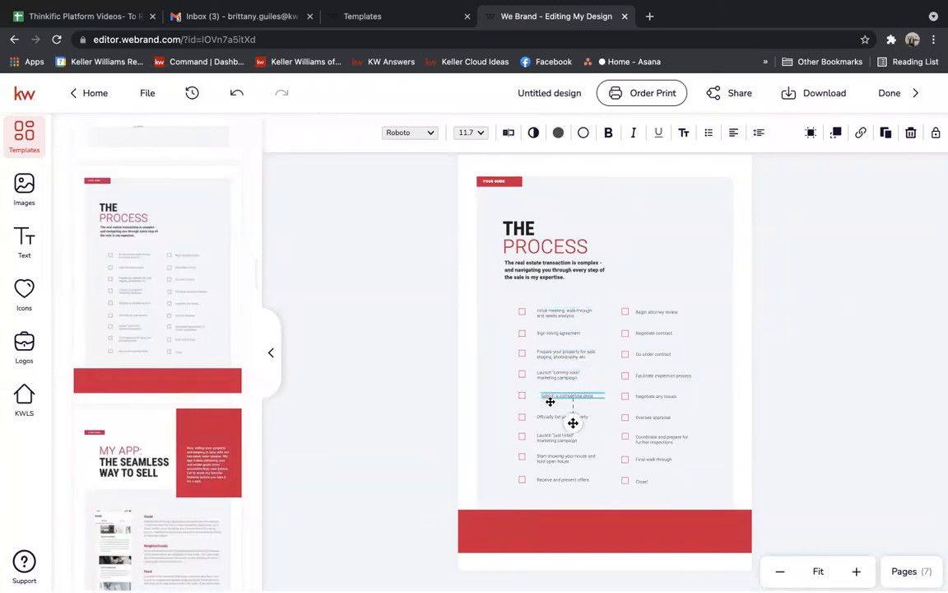
left_click(655, 308)
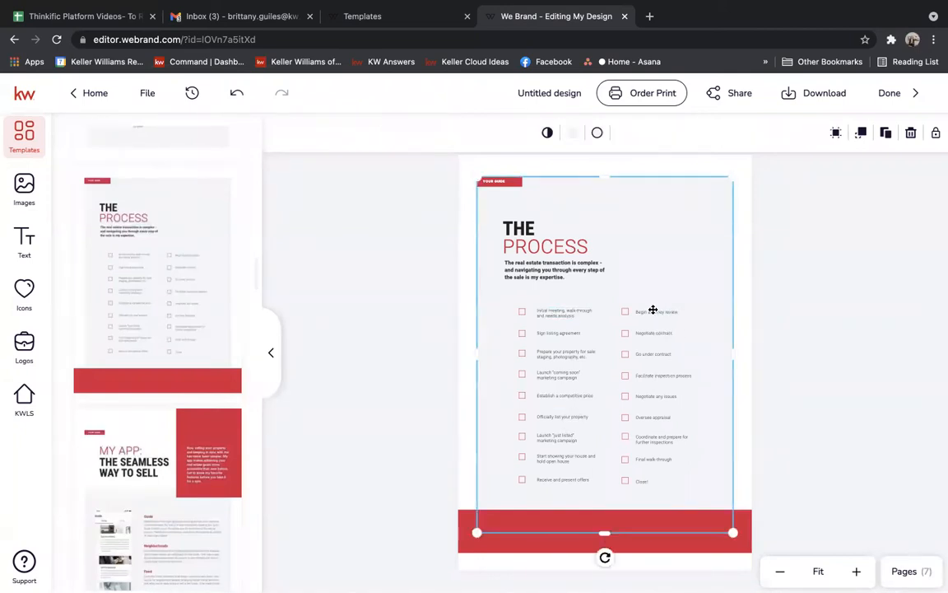
Overwrite the 'Begin attorney review' step, typing 'Inspectet' as its new wording.
double_click(653, 310)
left_click(655, 311)
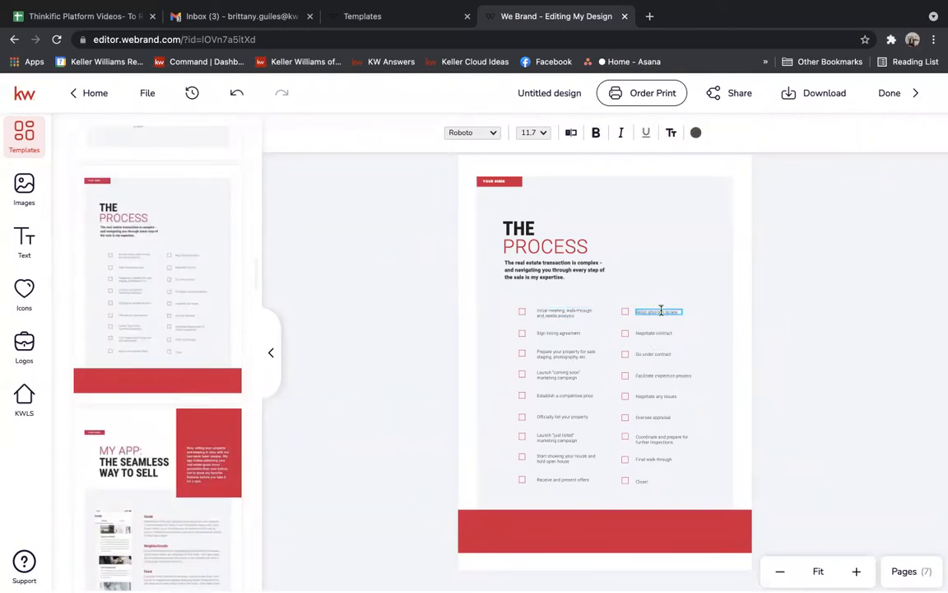
left_click_drag(675, 311, 643, 312)
key("BackSpace")
key("BackSpace")
key("BackSpace")
key("BackSpace")
key("BackSpace")
key("BackSpace")
key("BackSpace")
key("BackSpace")
key("BackSpace")
key("BackSpace")
key("BackSpace")
key("BackSpace")
key("BackSpace")
type("Inspectet")
left_click(868, 286)
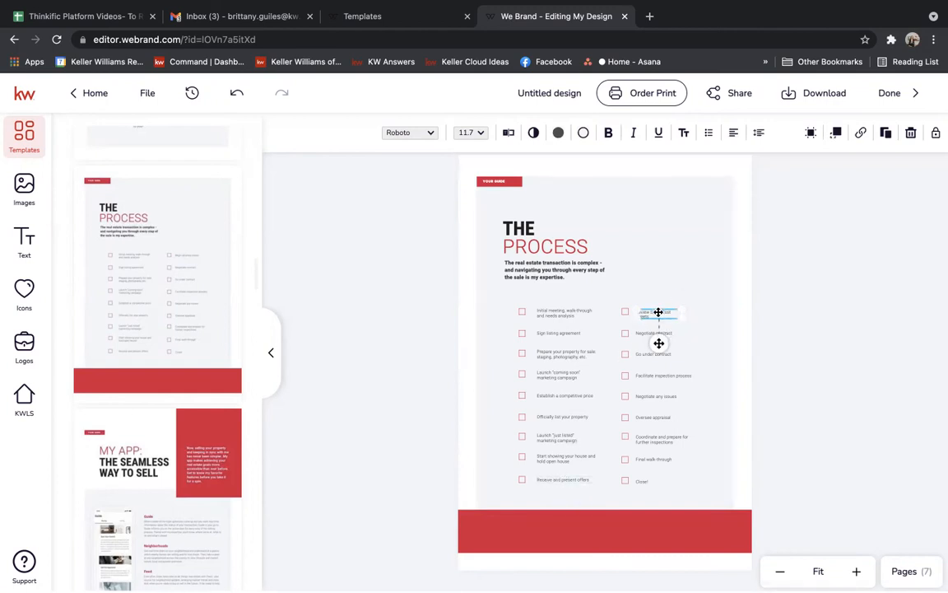
left_click(820, 290)
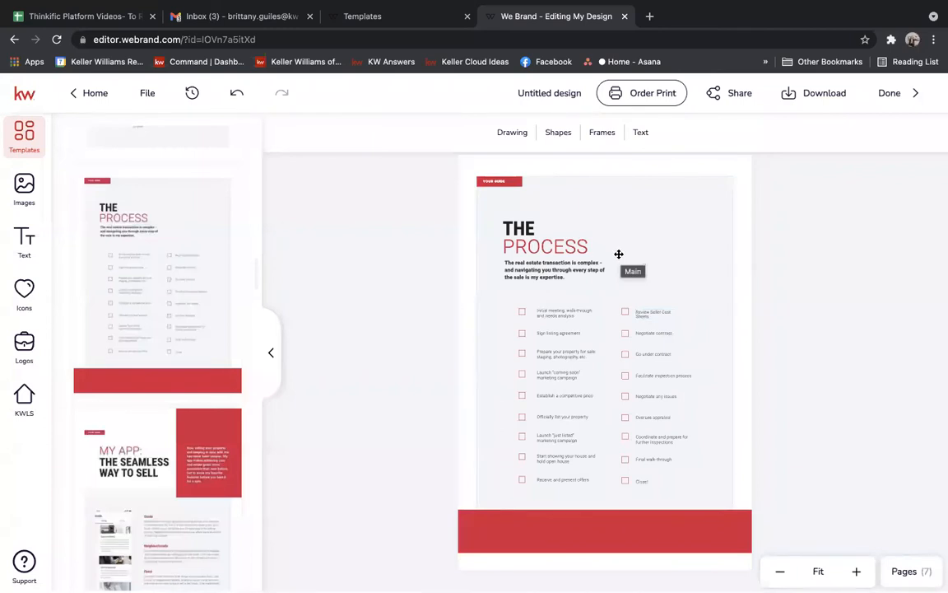
Select the intro paragraph and the THE PROCESS title words.
left_click(555, 264)
left_click(531, 229)
left_click(528, 228)
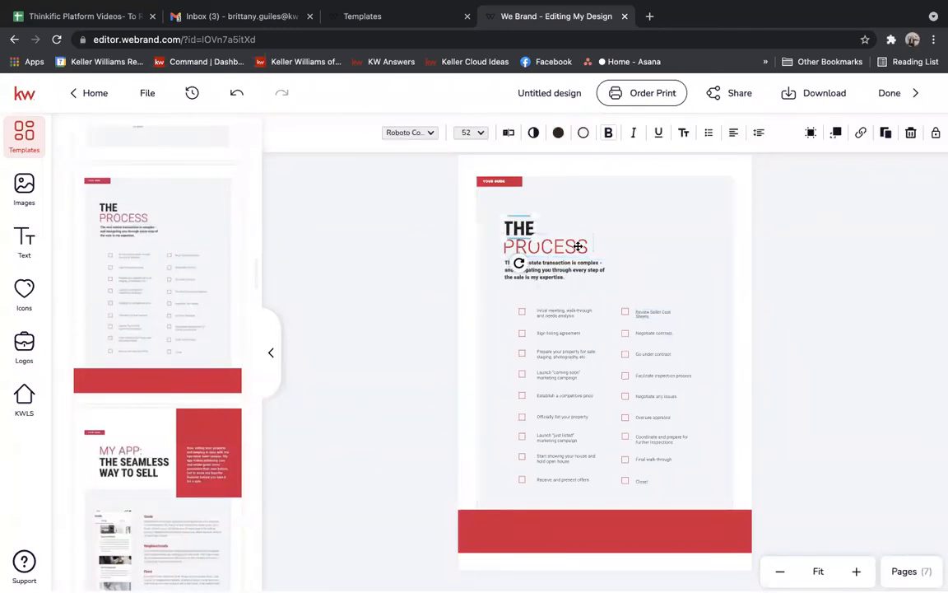
left_click(545, 247)
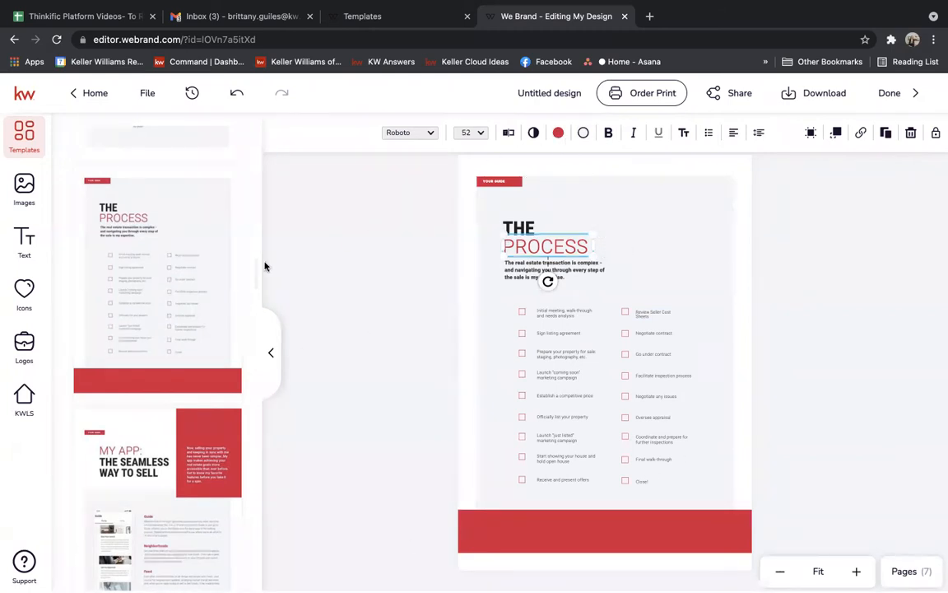
Add the My App and Finding Your Buyer pages to the booklet.
scroll(254, 274, "down", 1)
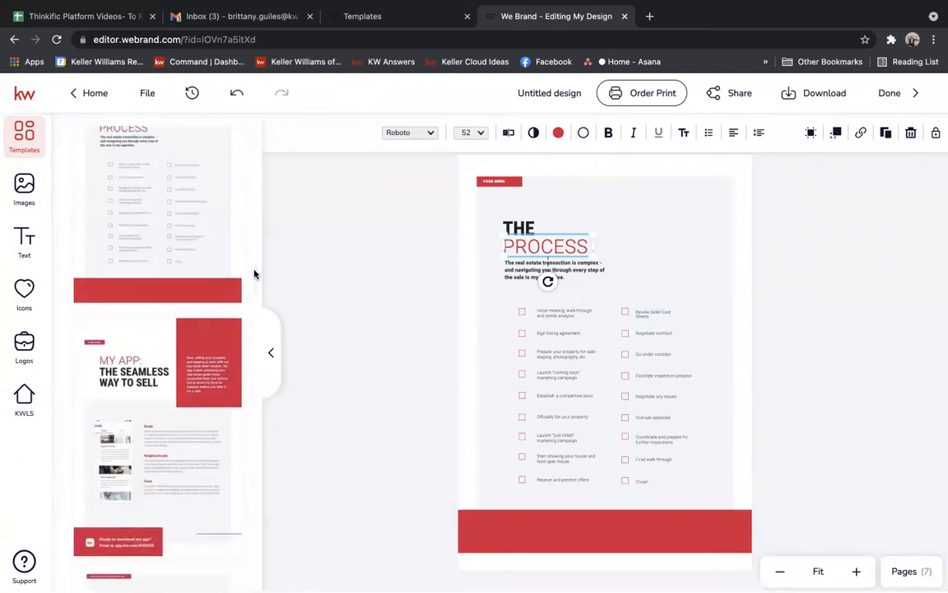
scroll(254, 274, "down", 1)
left_click(108, 261)
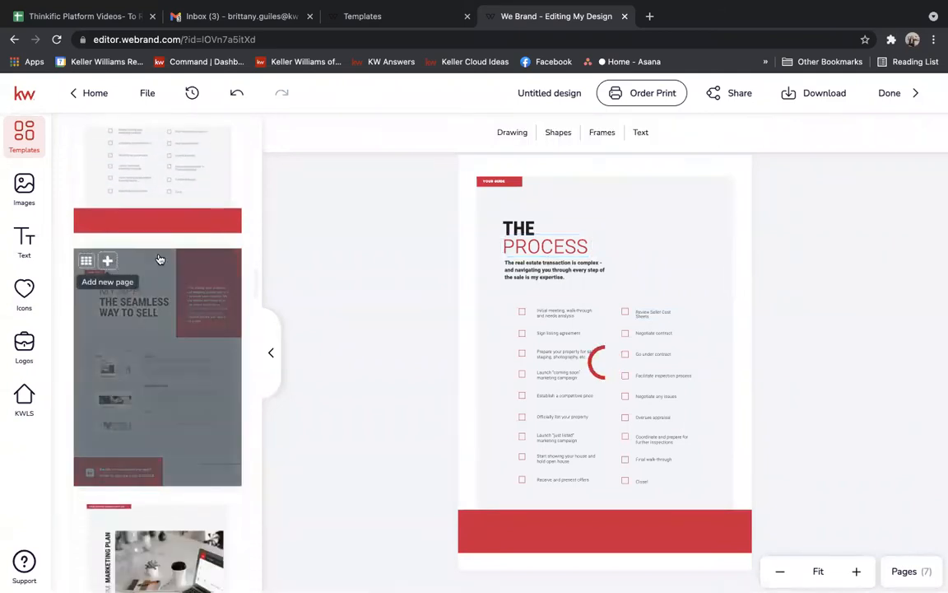
scroll(254, 296, "down", 2)
scroll(256, 306, "down", 2)
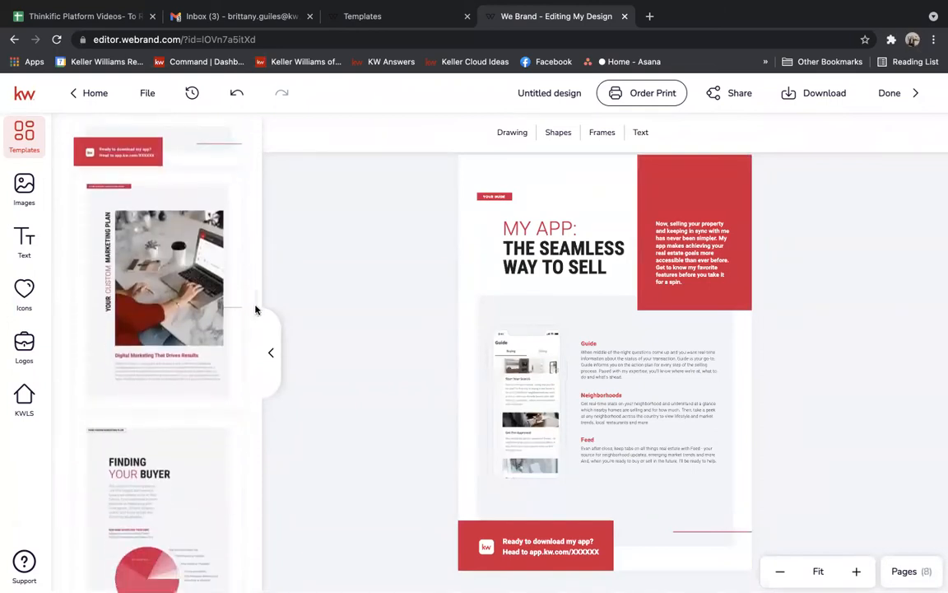
scroll(255, 310, "down", 2)
scroll(257, 308, "up", 3)
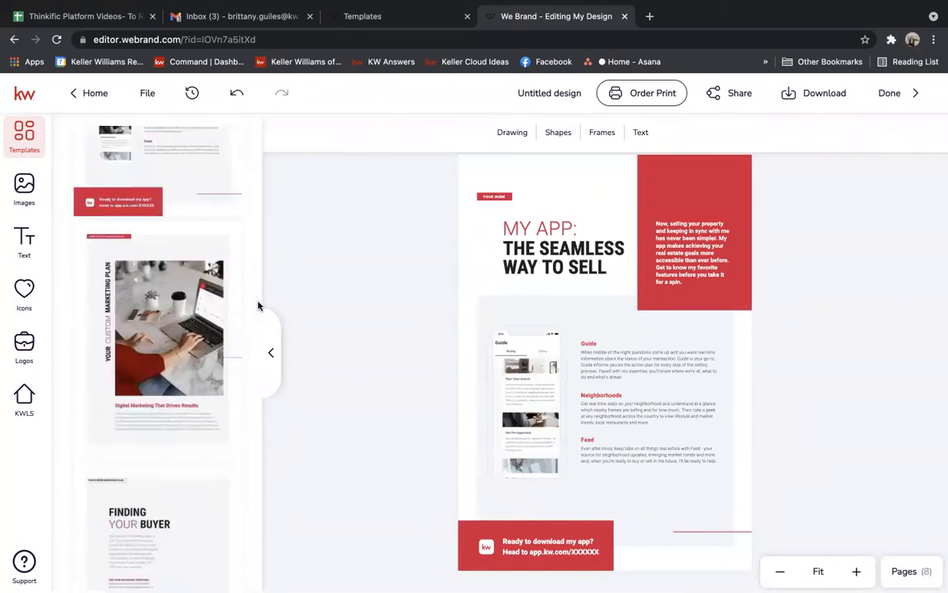
mouse_move(141, 249)
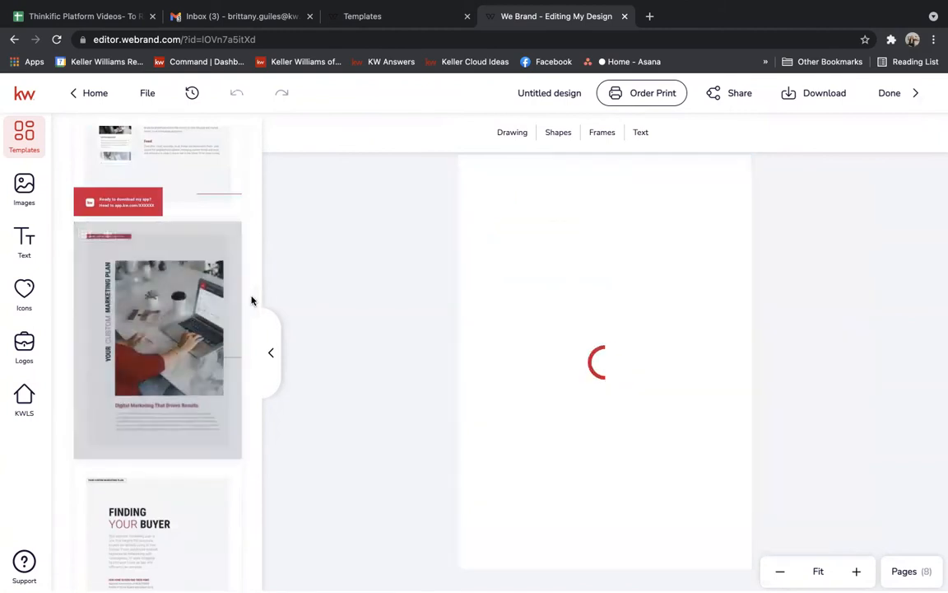
scroll(256, 303, "down", 1)
scroll(256, 309, "down", 5)
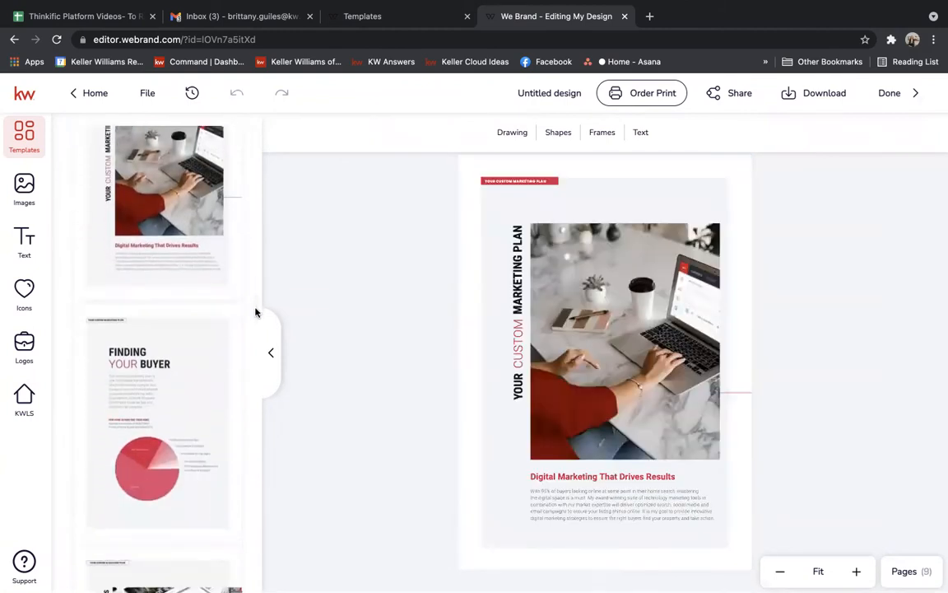
mouse_move(135, 200)
left_click(107, 156)
Add the Strategic Promotion page and scroll further through the templates.
scroll(255, 320, "down", 3)
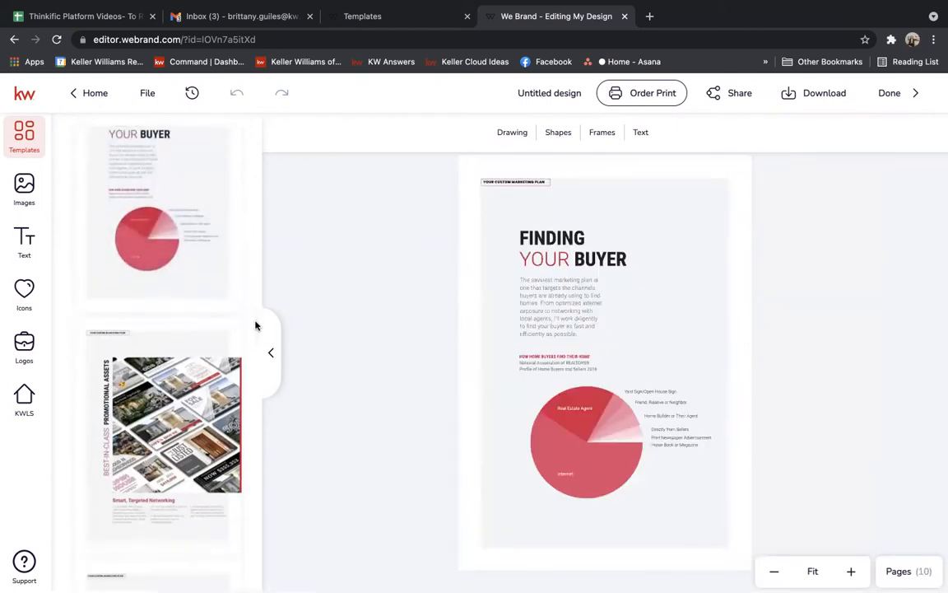
scroll(255, 333, "down", 3)
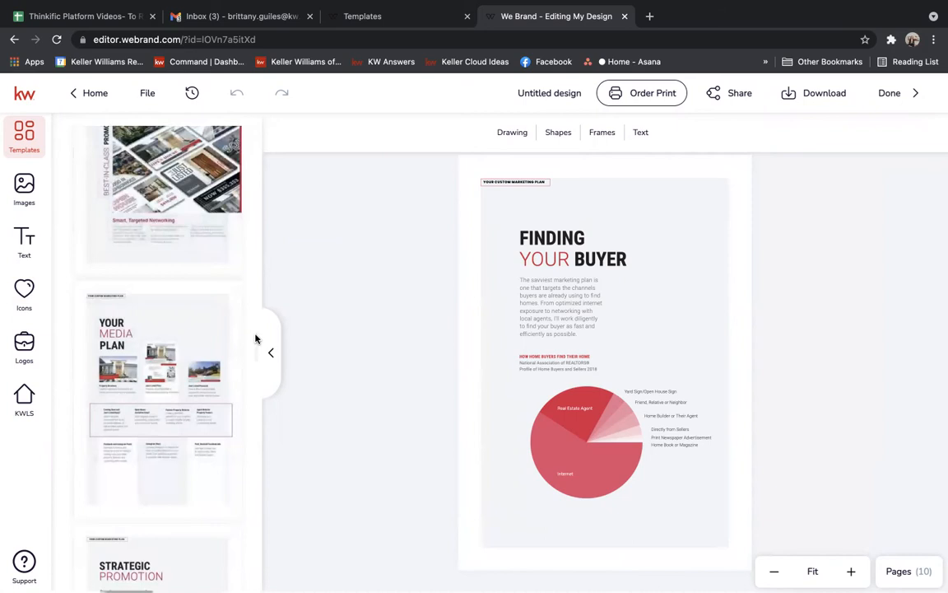
scroll(255, 338, "down", 3)
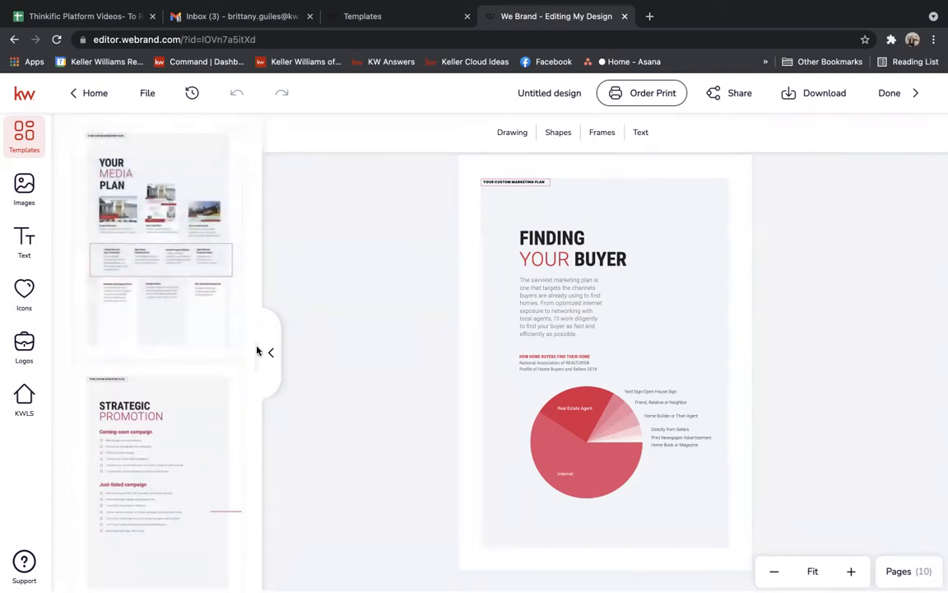
scroll(257, 354, "down", 3)
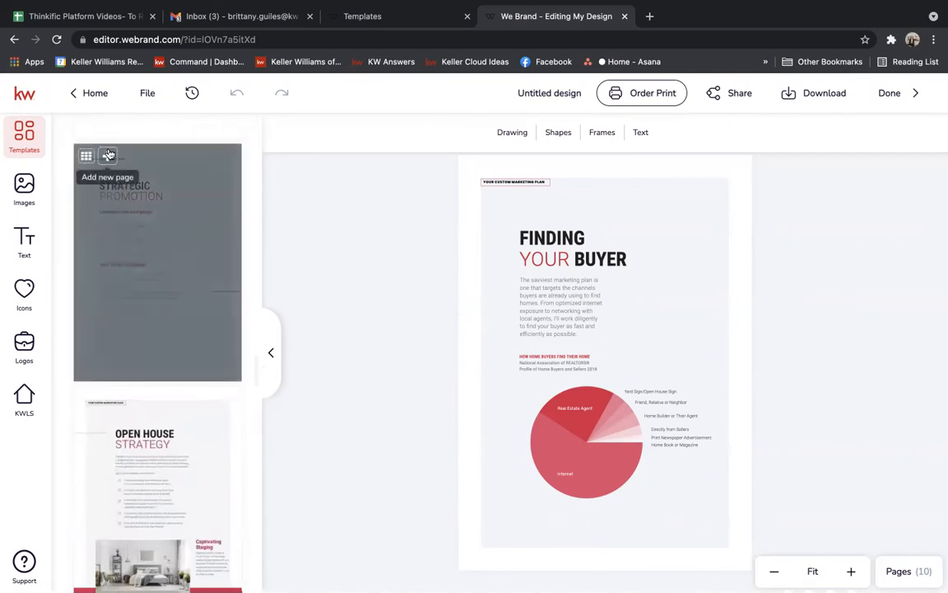
left_click(107, 156)
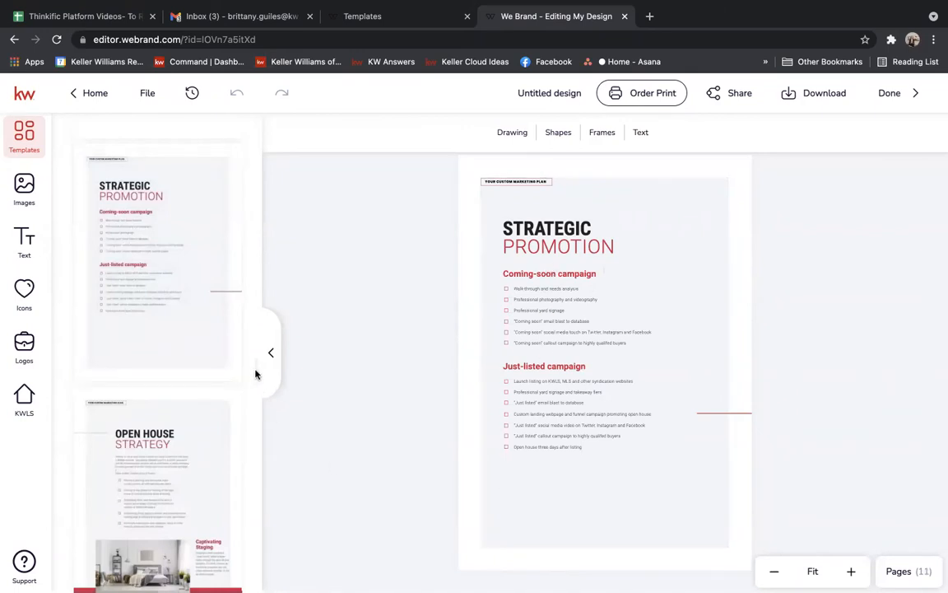
scroll(255, 375, "down", 3)
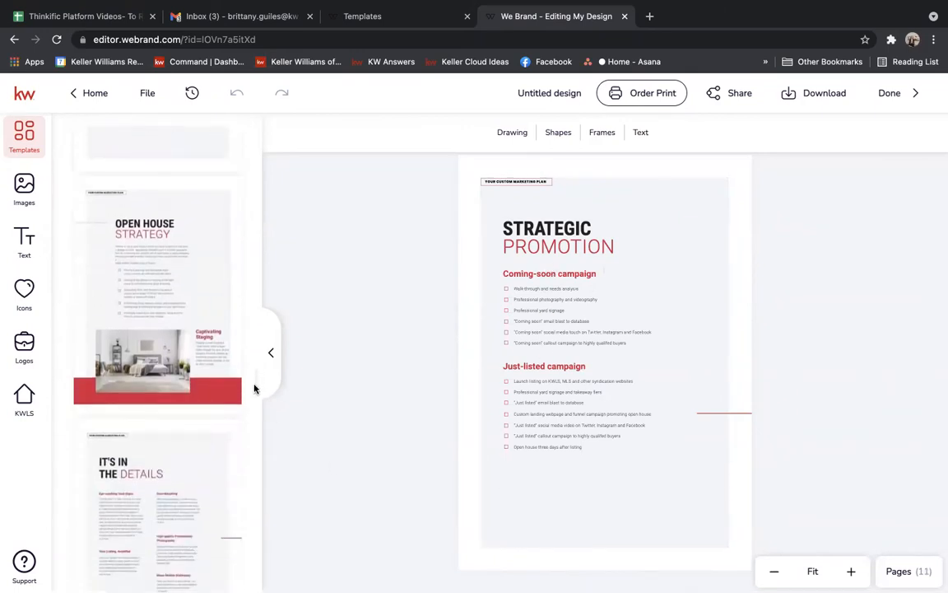
mouse_move(119, 196)
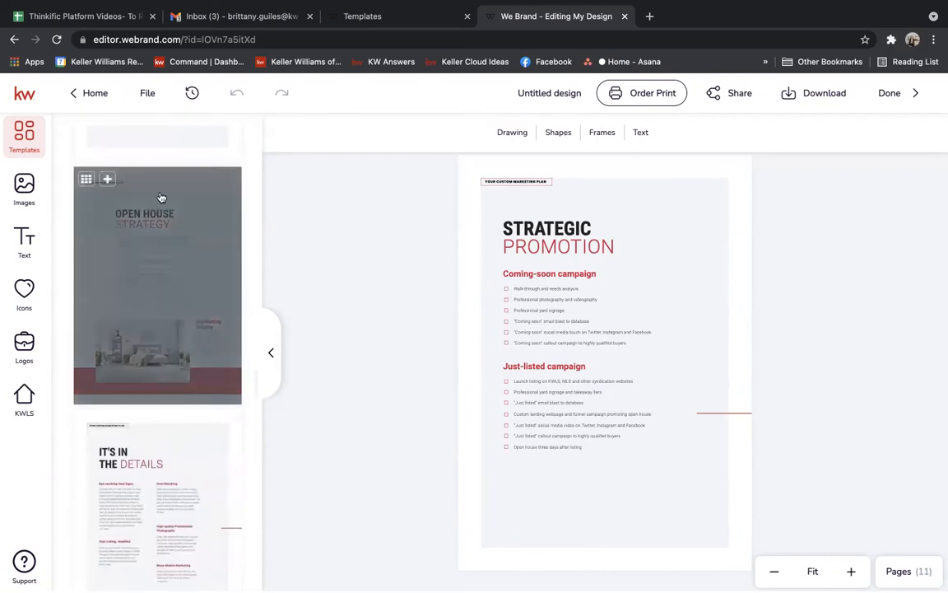
scroll(256, 378, "down", 2)
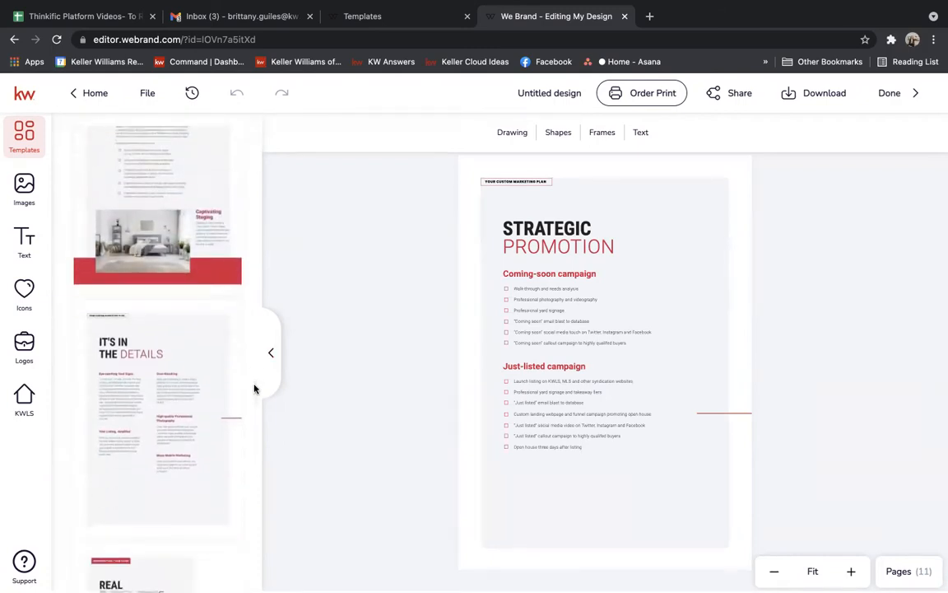
scroll(254, 391, "down", 2)
Add the It's In The Details custom marketing plan page, bringing the booklet to twelve pages.
mouse_move(136, 215)
left_click(108, 191)
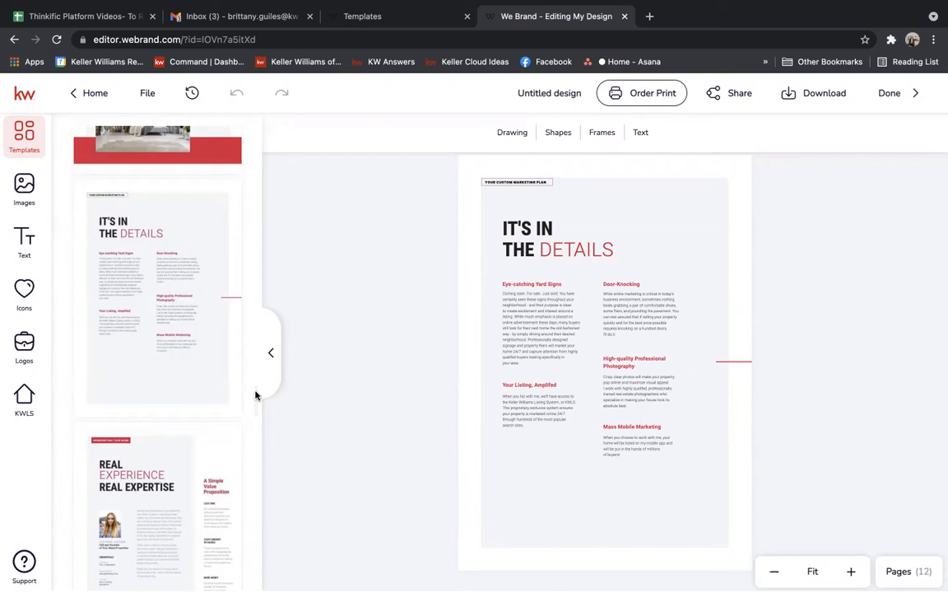
scroll(255, 395, "down", 10)
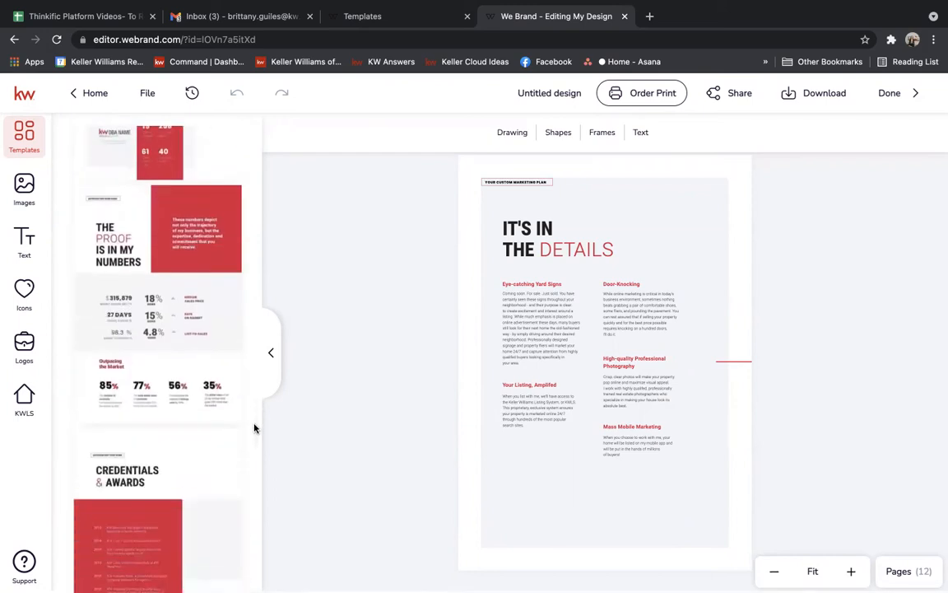
scroll(165, 395, "down", 1)
scroll(165, 395, "up", 5)
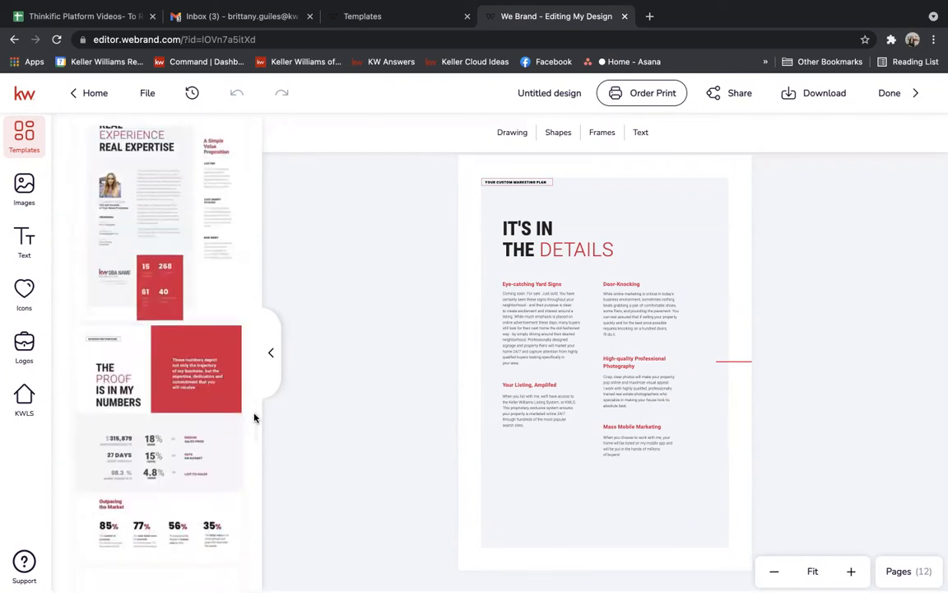
scroll(254, 420, "down", 2)
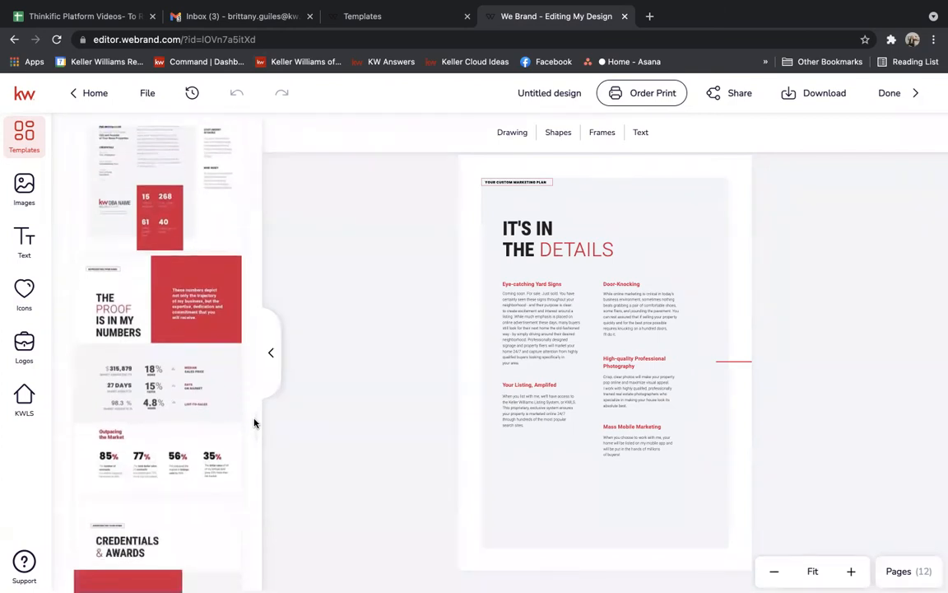
scroll(255, 423, "down", 2)
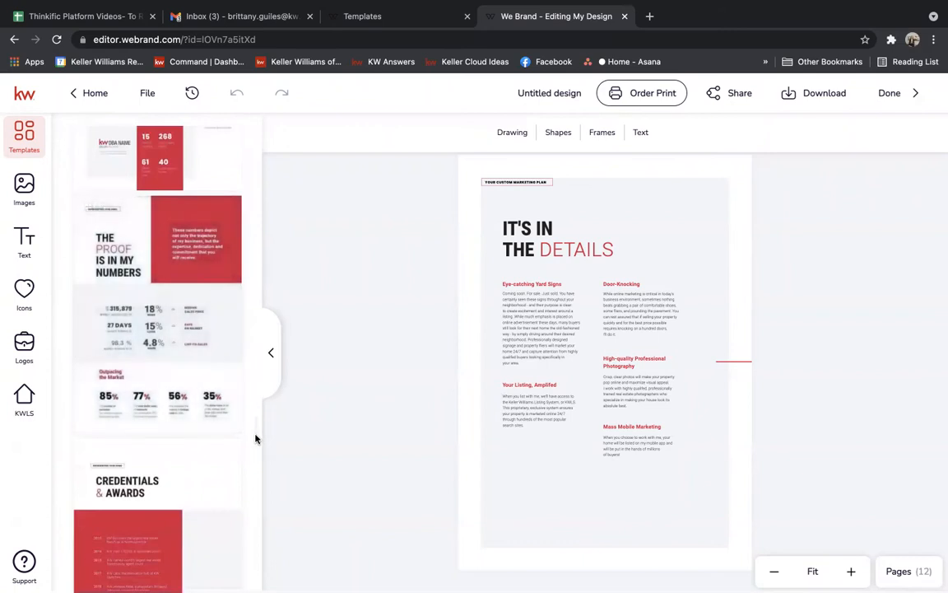
scroll(255, 436, "down", 3)
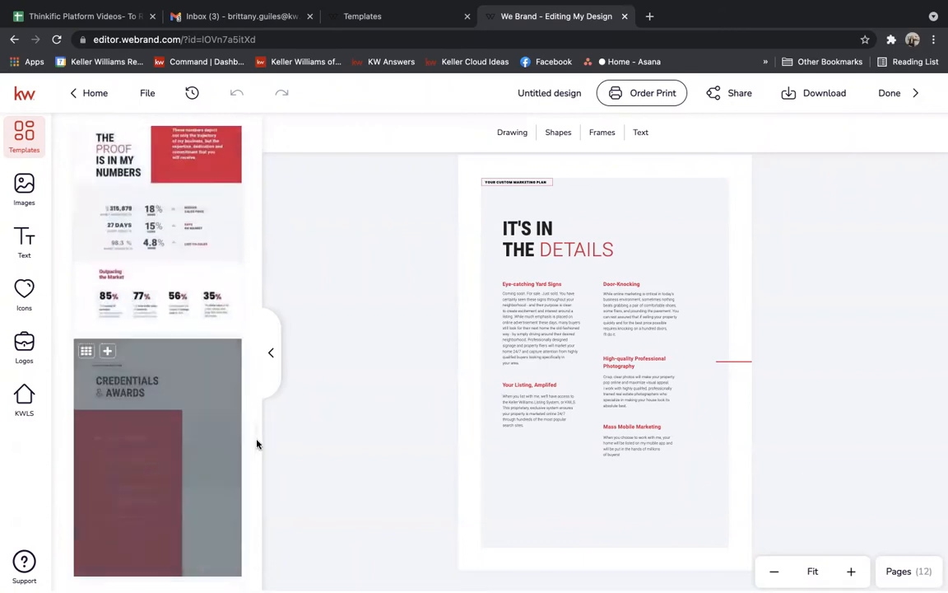
scroll(256, 433, "up", 10)
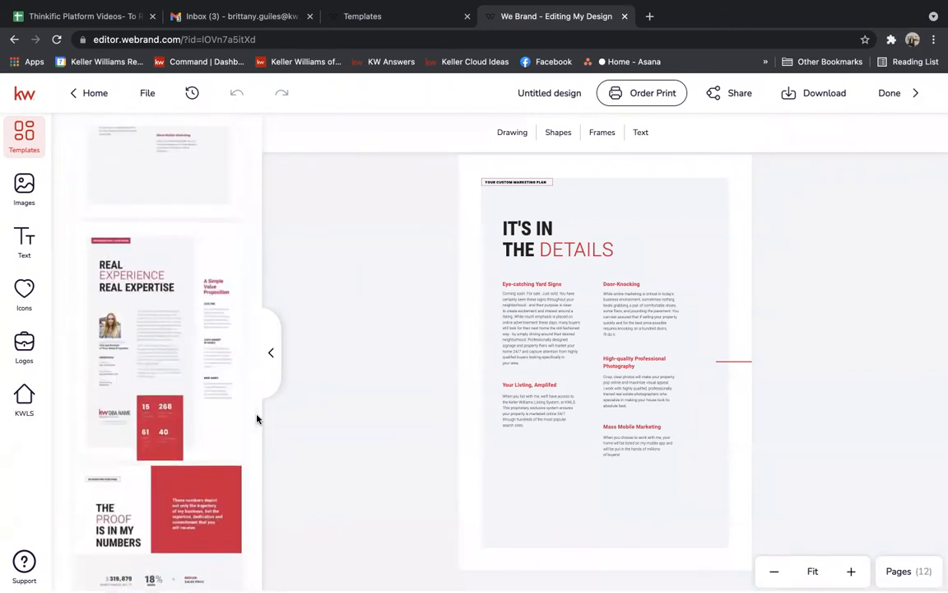
Add the Real Experience Real Expertise page and swap its sample portrait for the agent's uploaded photo.
left_click(116, 238)
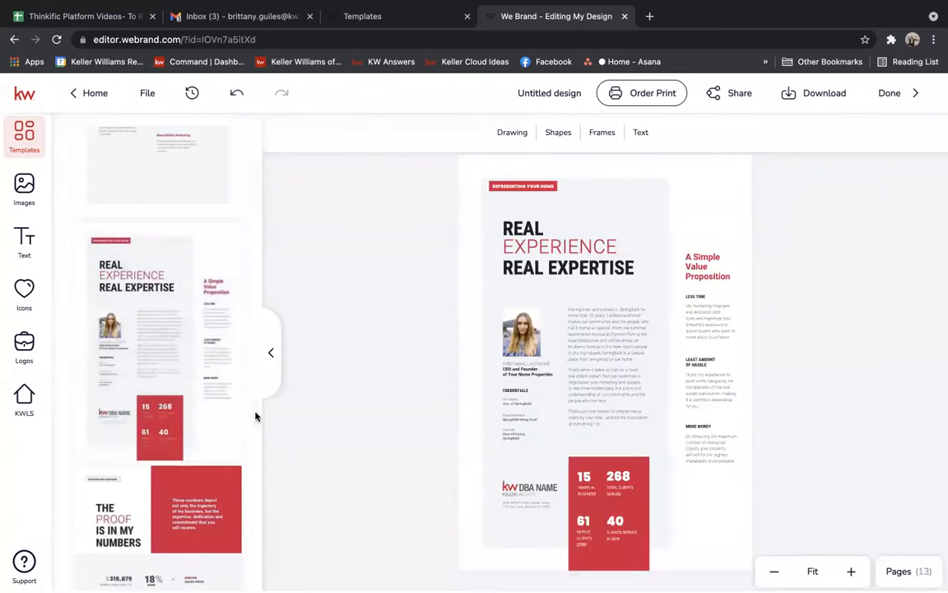
scroll(255, 419, "down", 2)
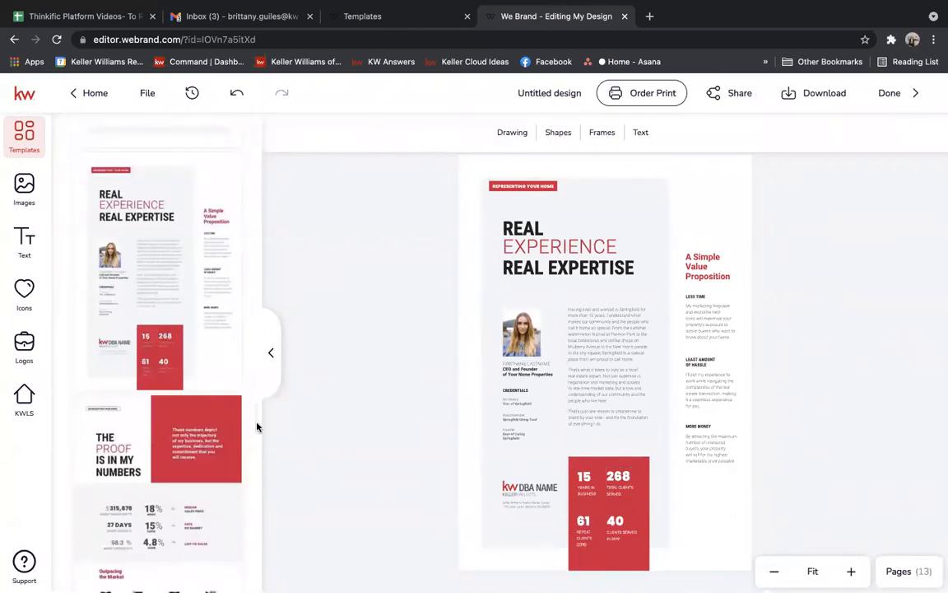
left_click(526, 333)
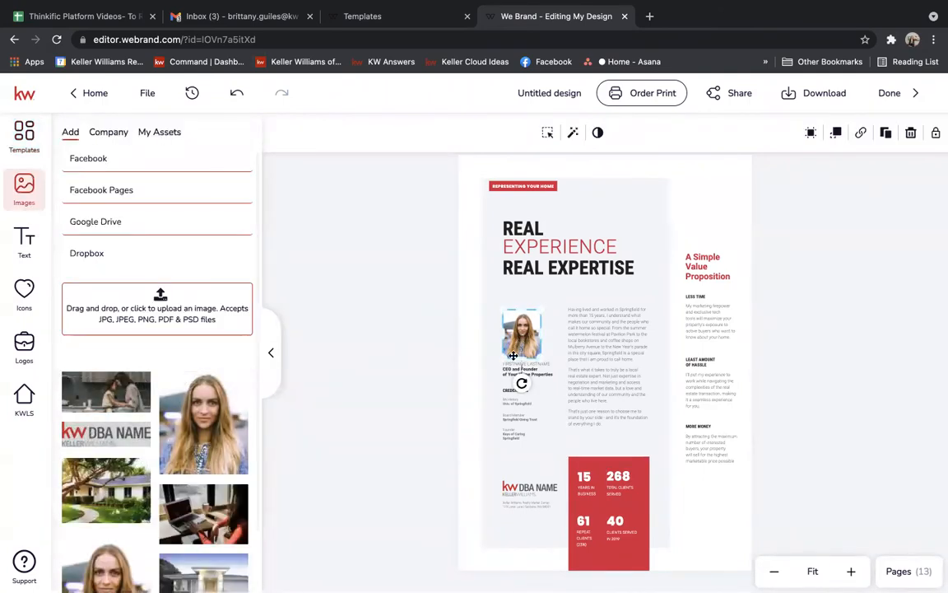
left_click(149, 132)
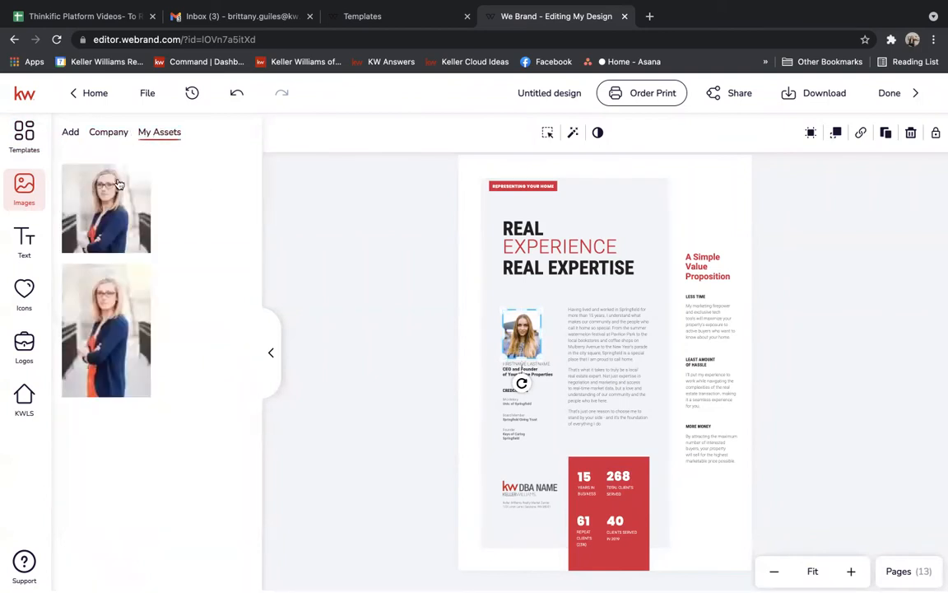
left_click(93, 174)
Replace the DBA NAME logo with the agent's Central PA office logo.
left_click(530, 488)
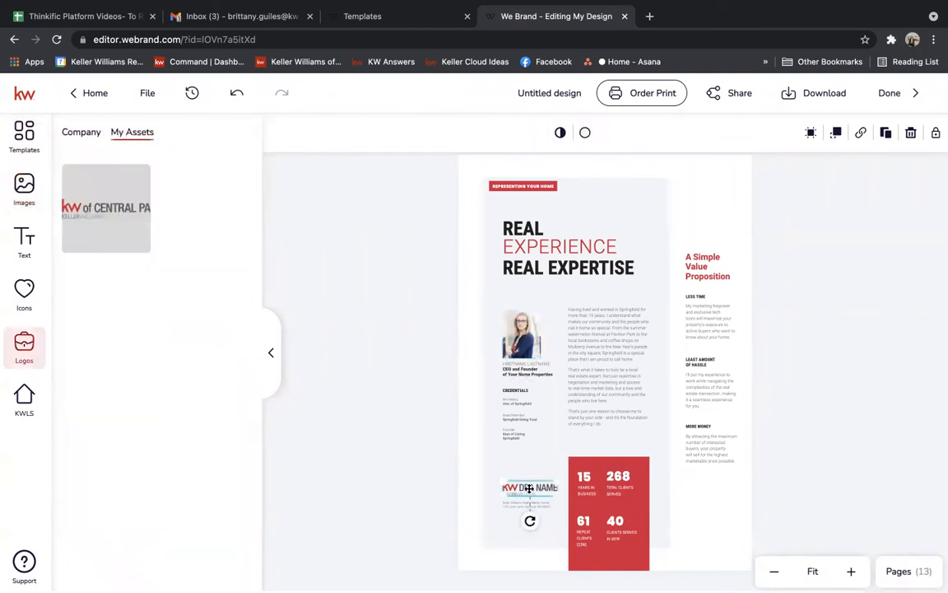
left_click(118, 184)
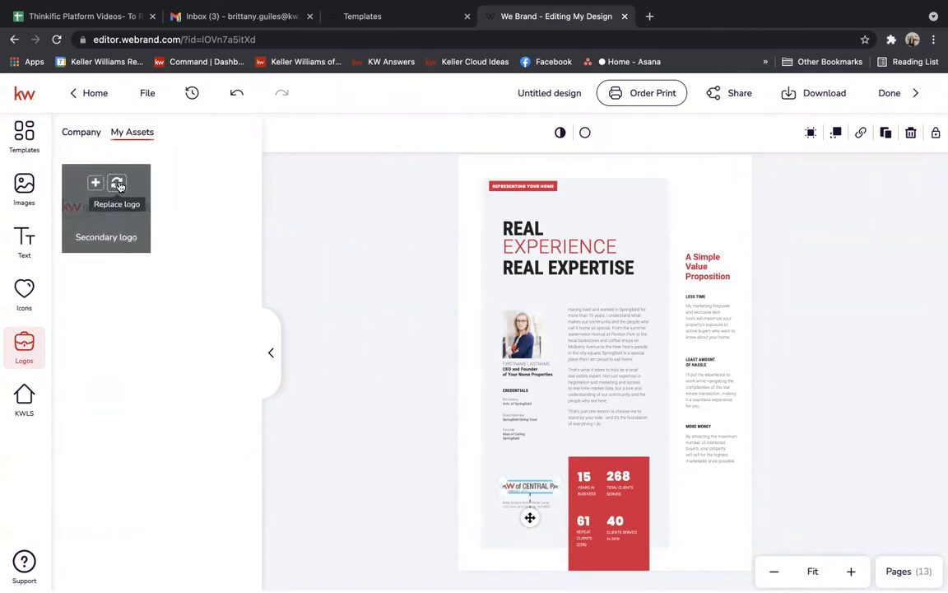
left_click(30, 137)
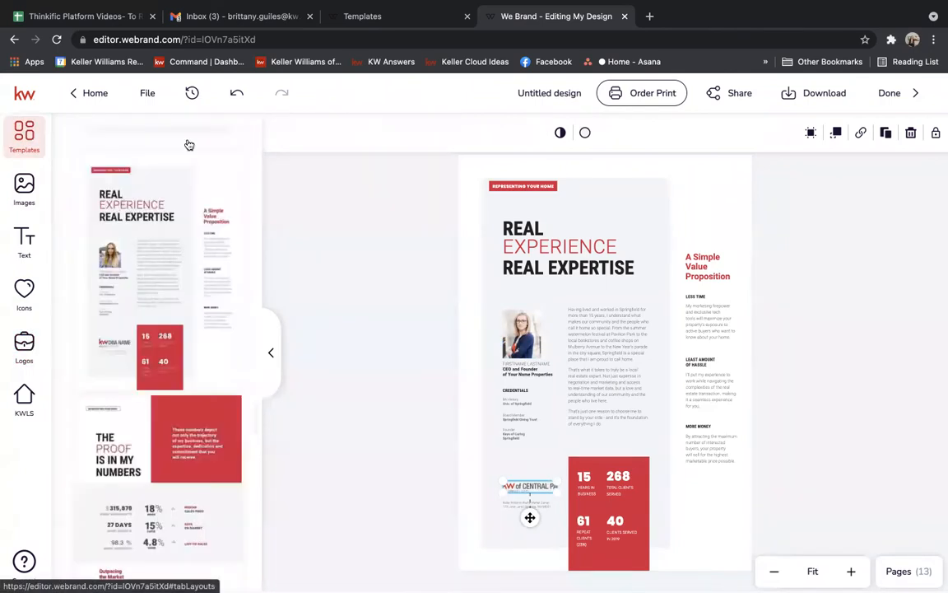
Add the A Portfolio of Excellence page with six sold-home listings as page 14.
scroll(254, 415, "down", 2)
scroll(254, 436, "down", 5)
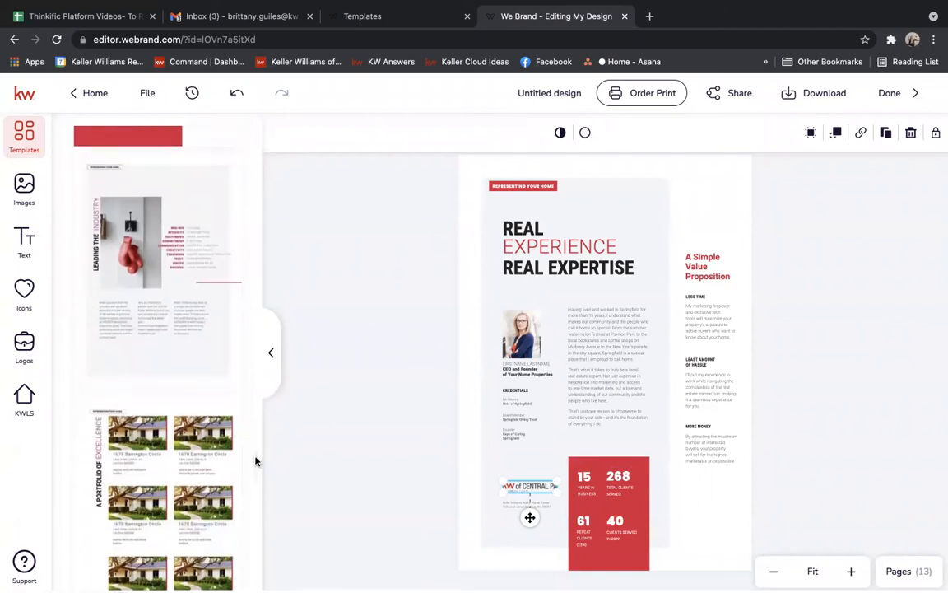
scroll(256, 461, "down", 3)
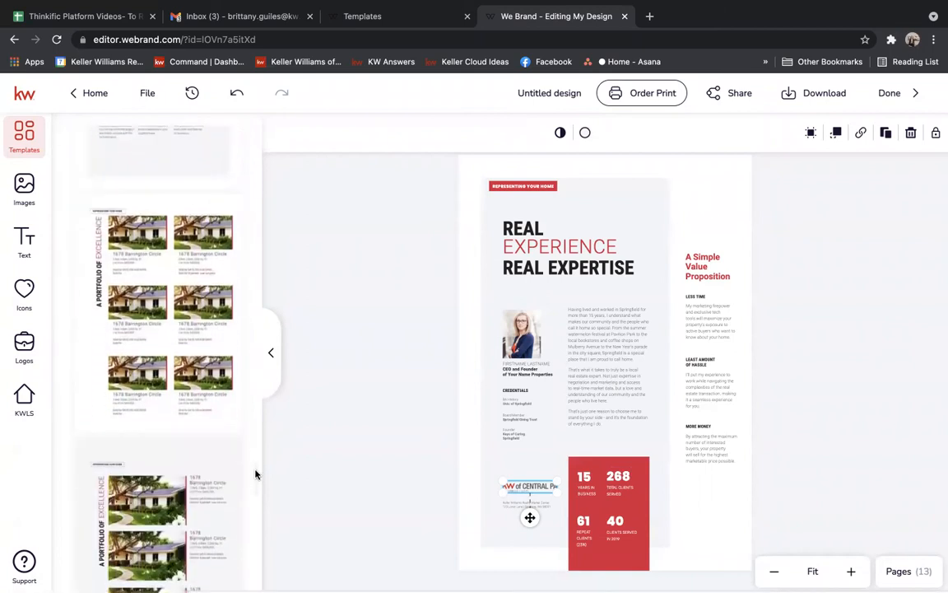
mouse_move(181, 337)
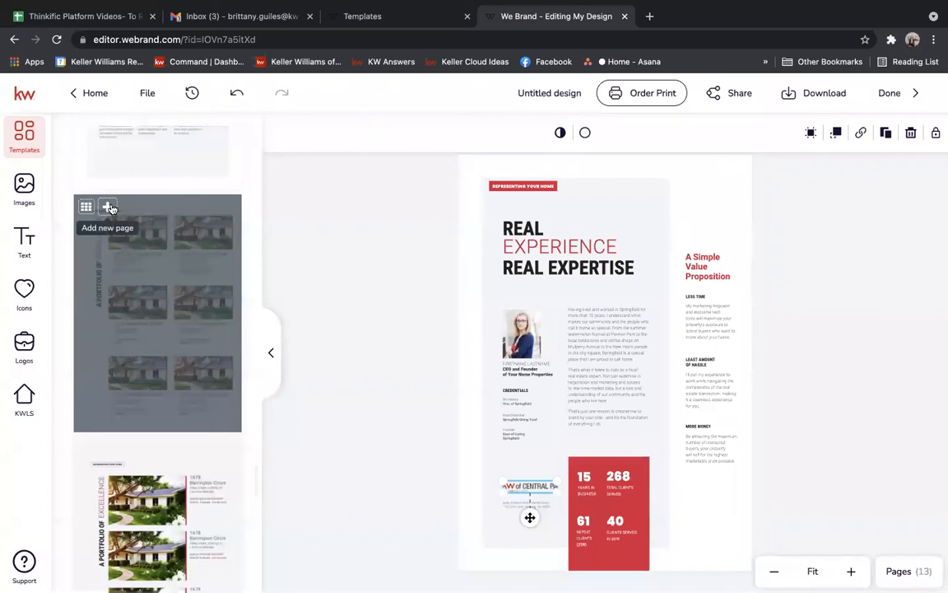
left_click(109, 207)
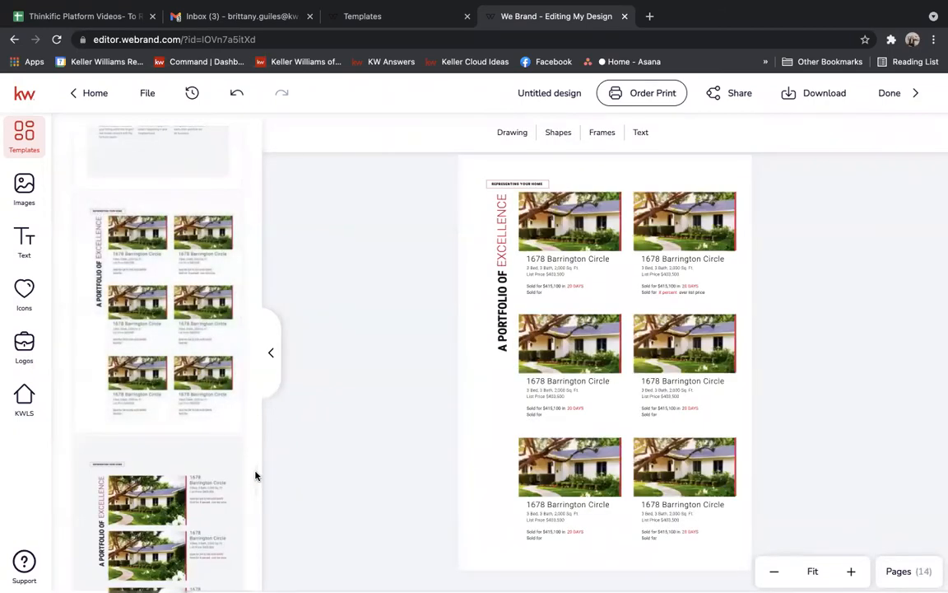
scroll(255, 476, "down", 5)
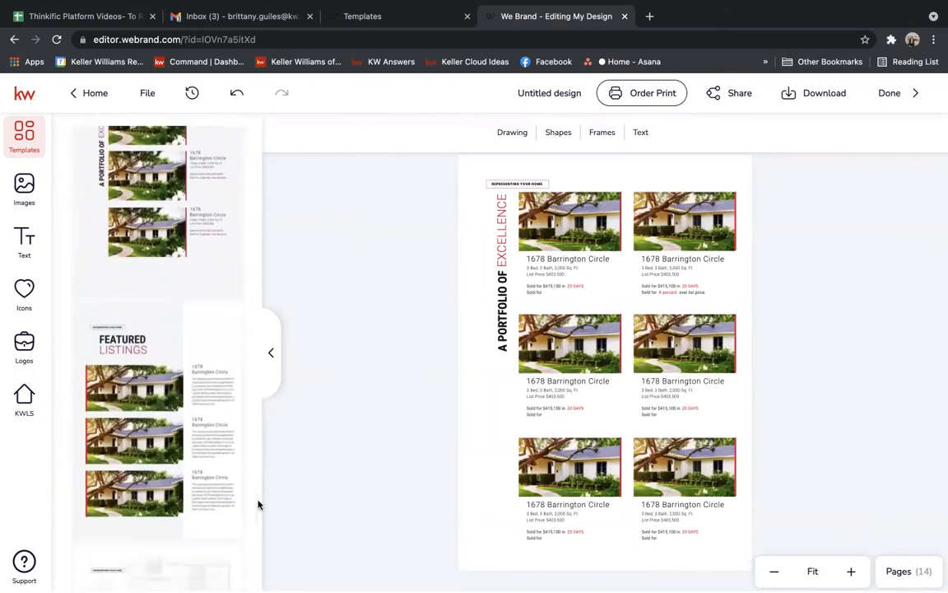
scroll(258, 503, "down", 2)
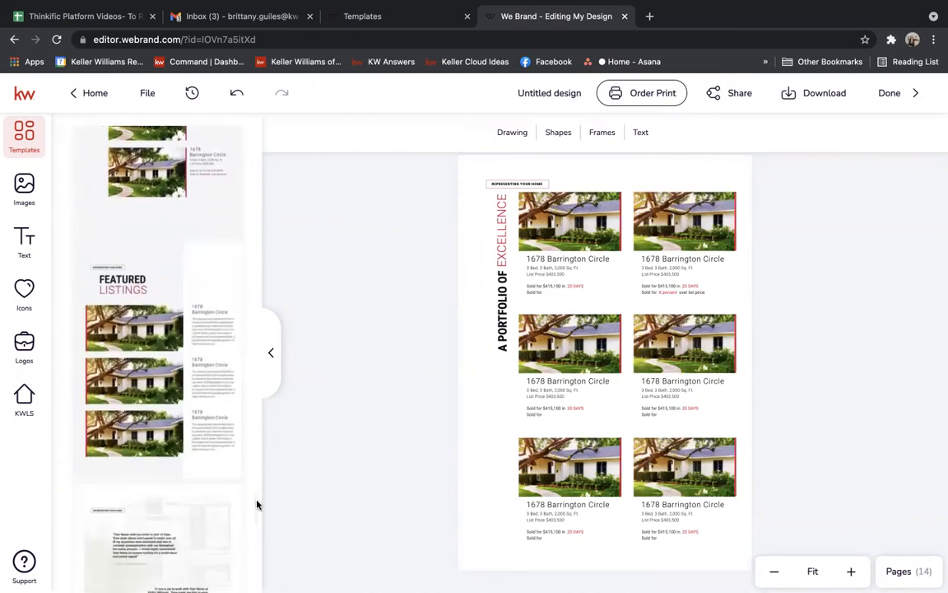
left_click(576, 336)
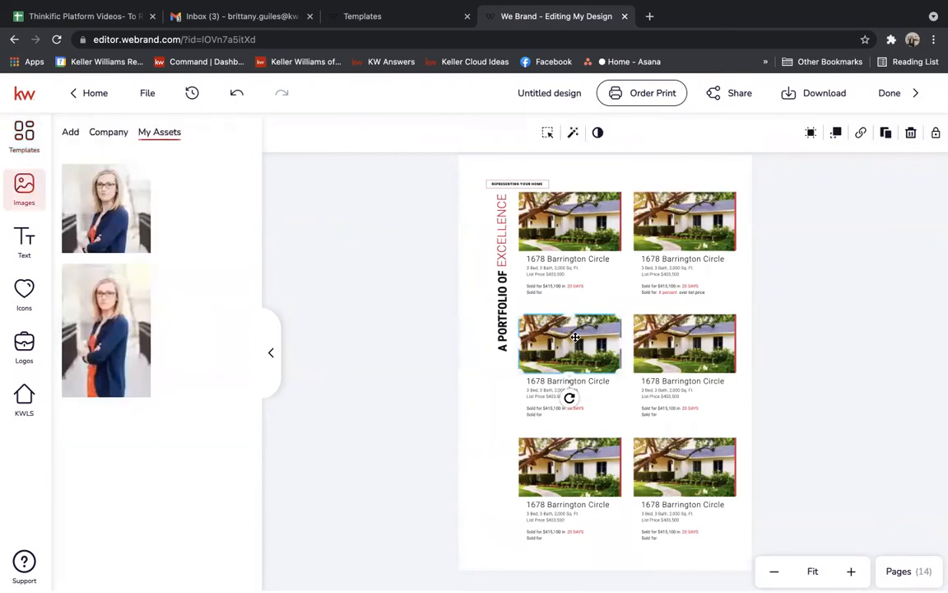
left_click(21, 396)
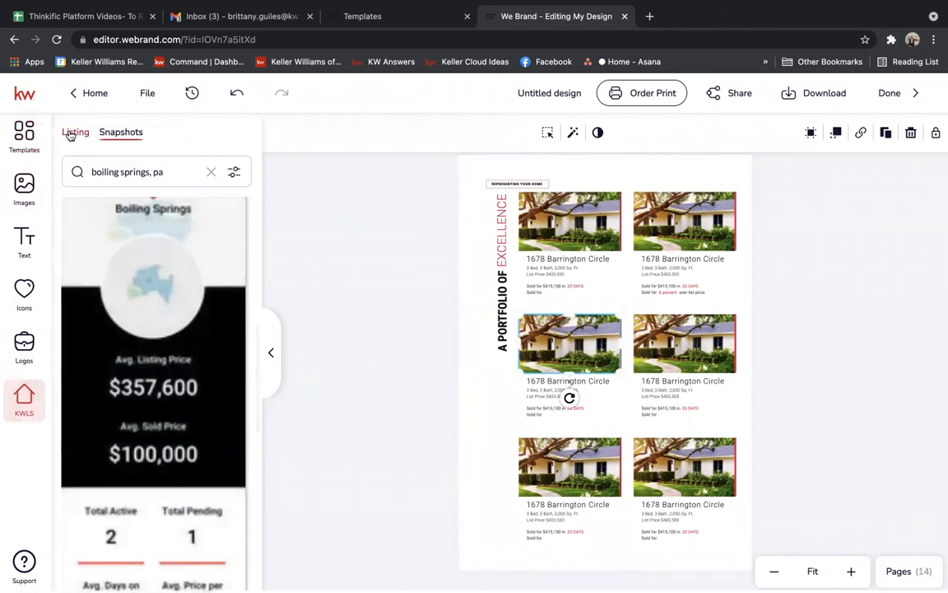
left_click(72, 133)
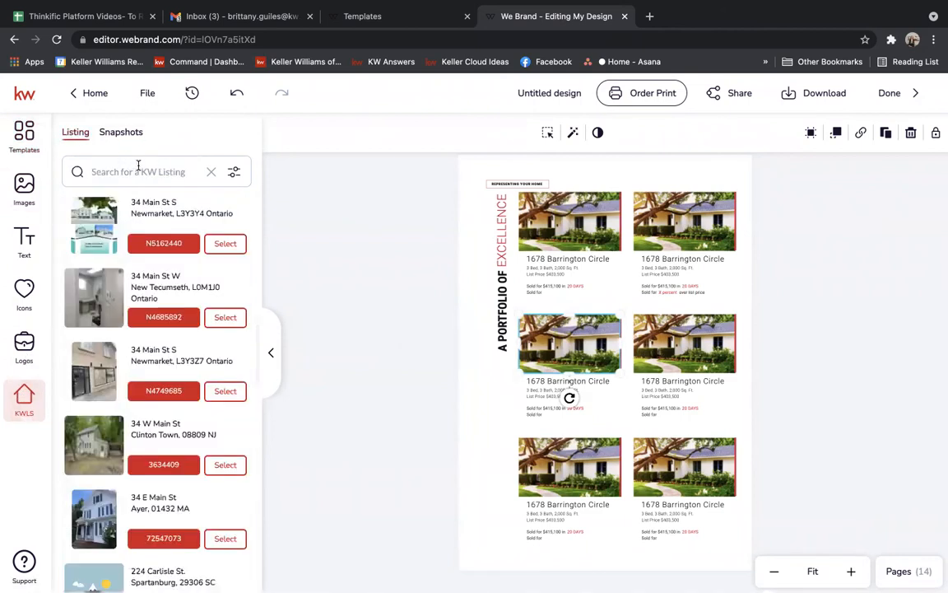
left_click(521, 207)
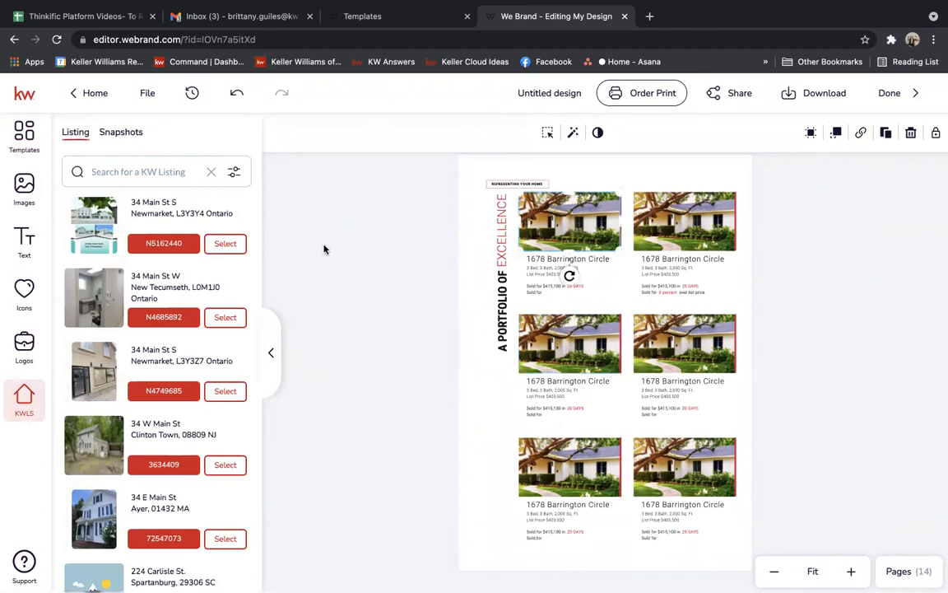
left_click(226, 243)
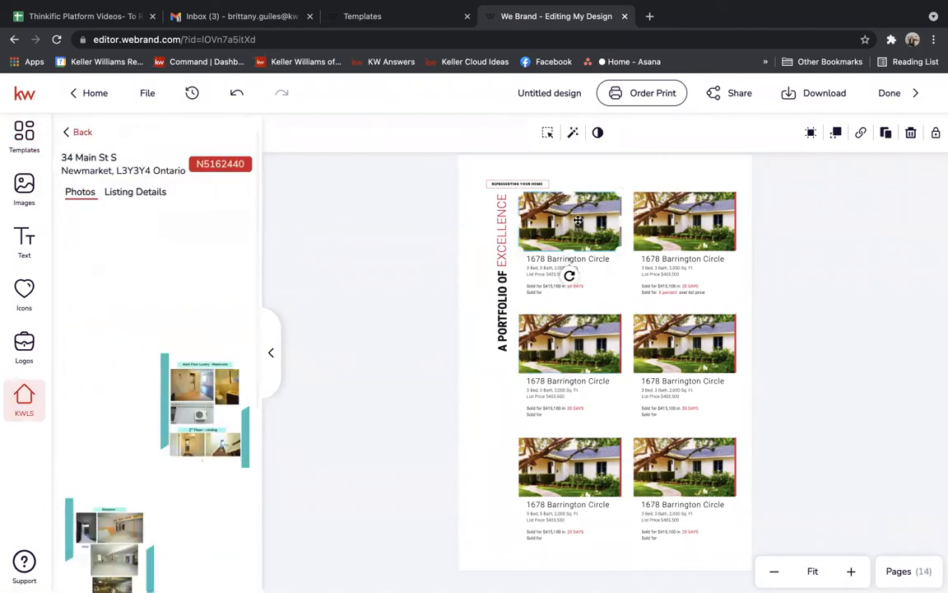
left_click(96, 220)
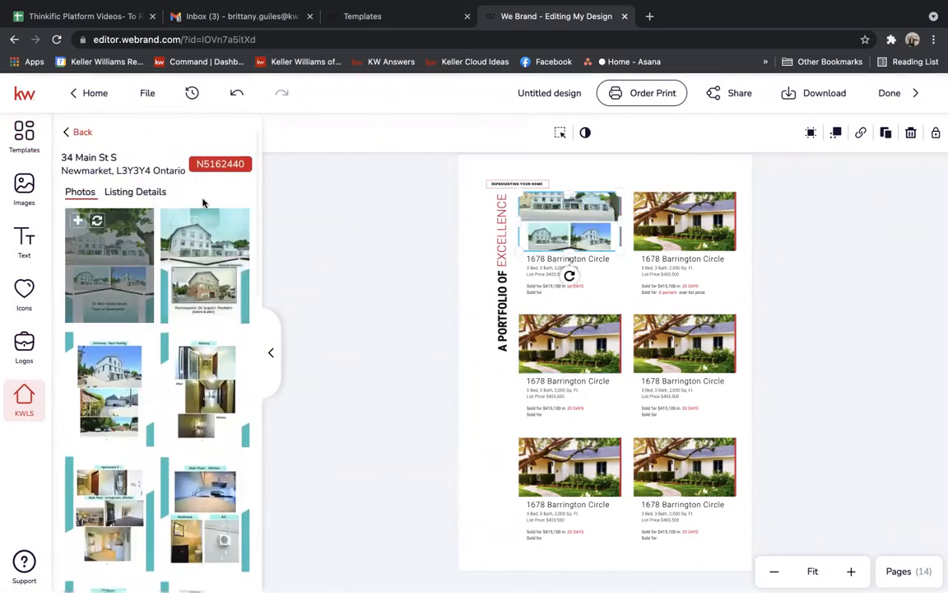
Replace that photo's details text with the listing's MLS name, Toronto REB.
left_click(536, 270)
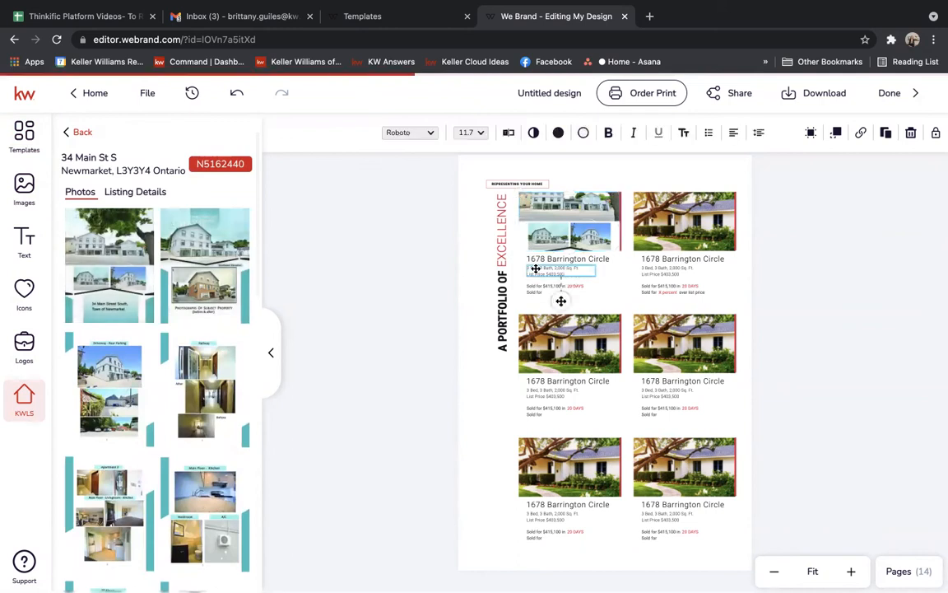
left_click(128, 190)
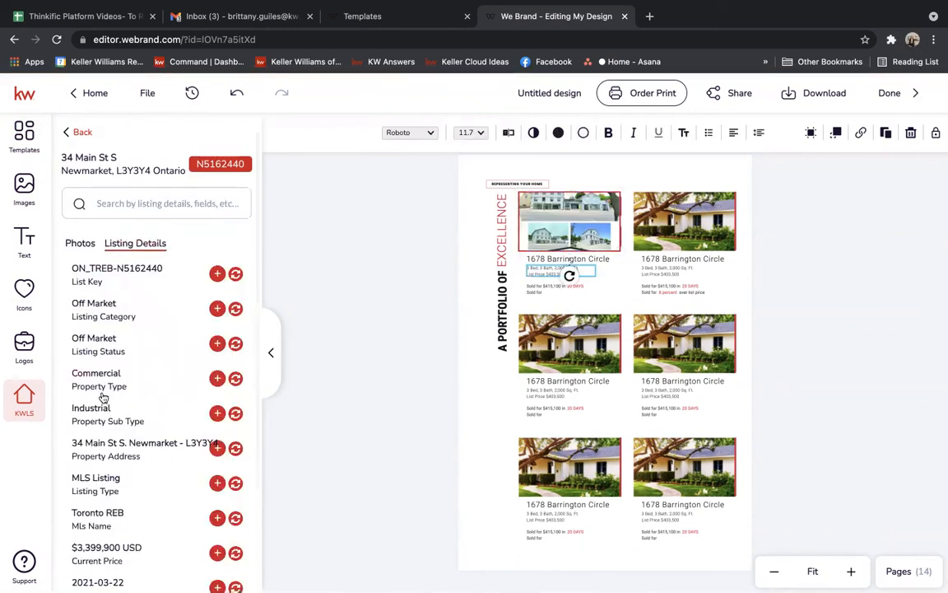
left_click(236, 519)
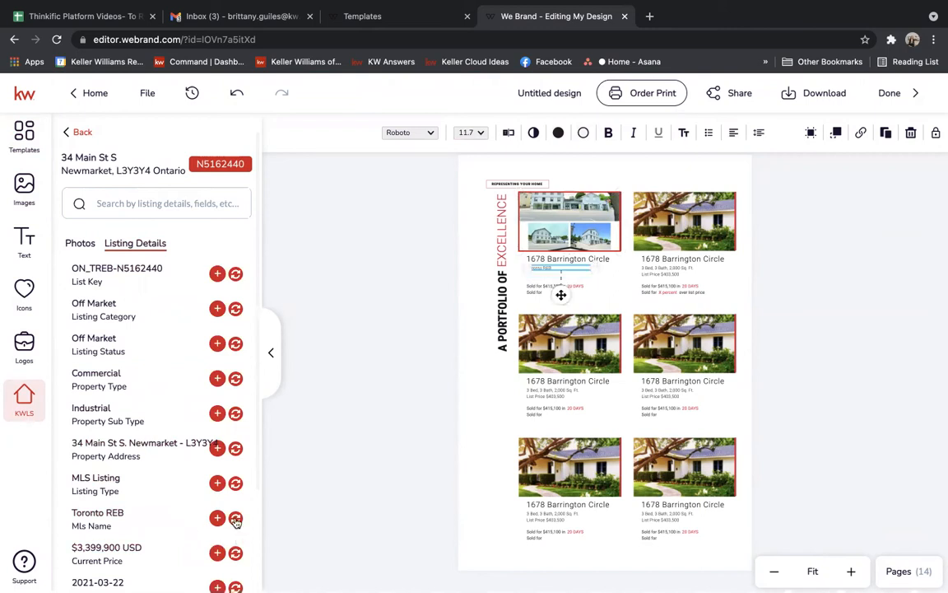
left_click(415, 301)
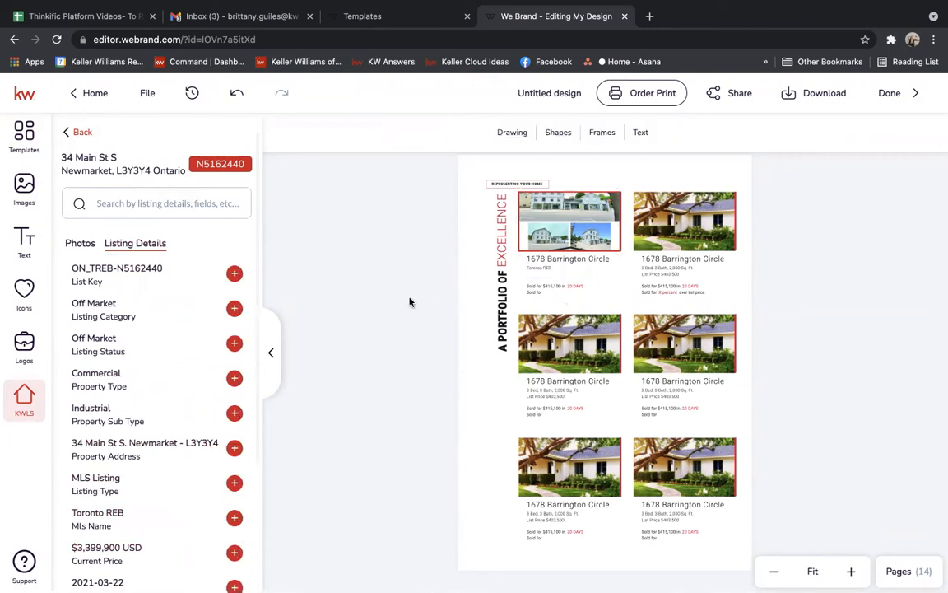
left_click(21, 134)
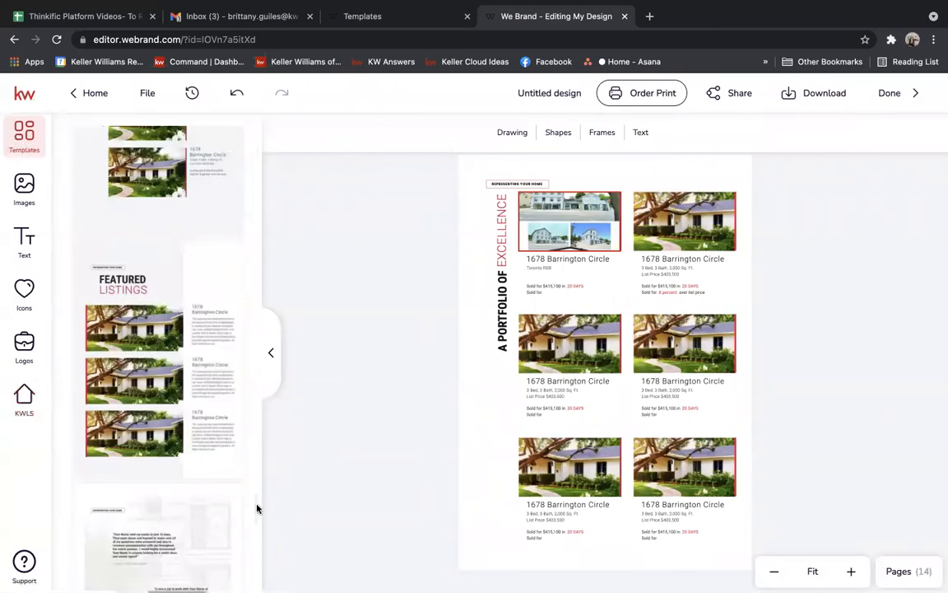
Add the client testimonials and A Promise template pages, bringing the booklet to 16 pages.
scroll(256, 511, "down", 5)
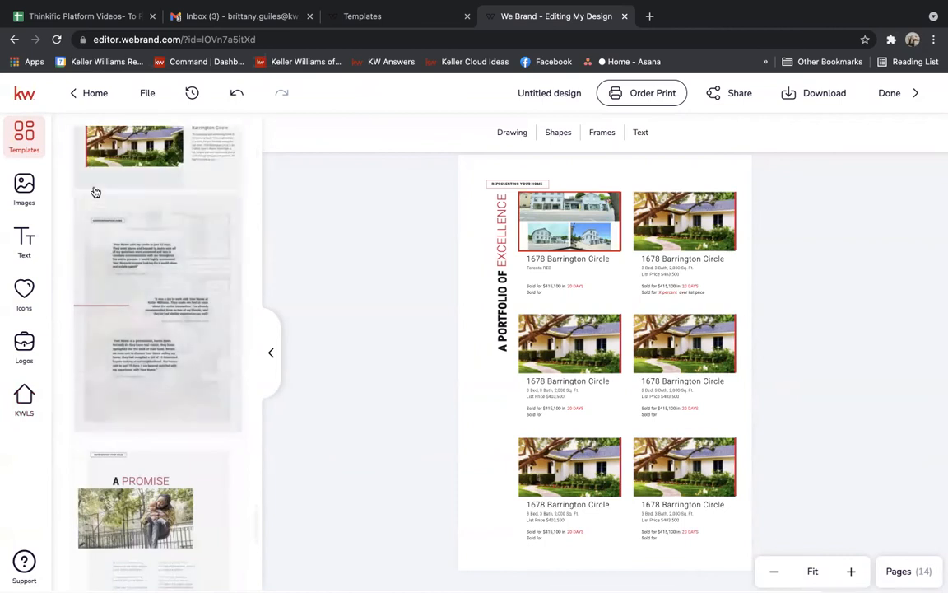
left_click(108, 207)
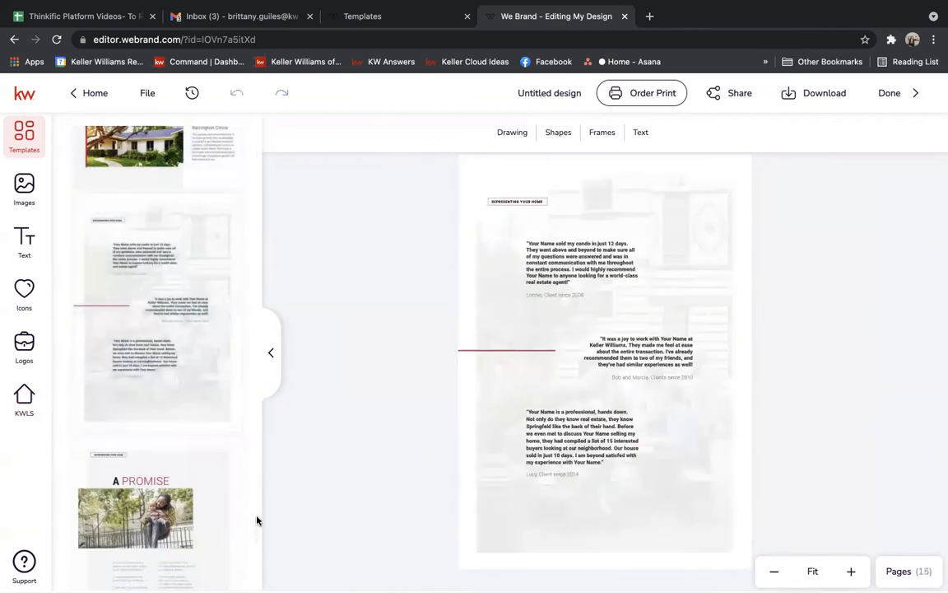
scroll(256, 520, "down", 8)
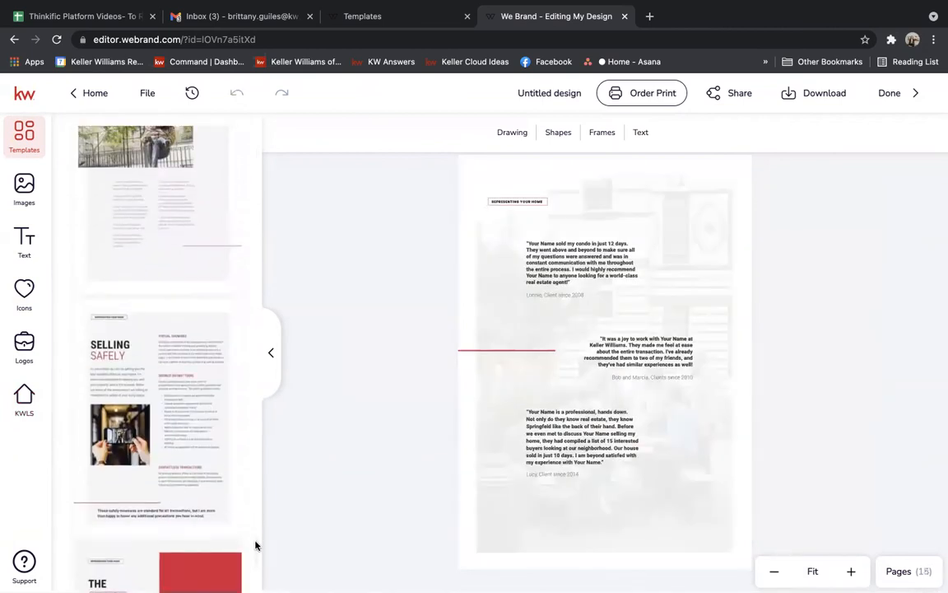
scroll(256, 539, "up", 3)
left_click(107, 250)
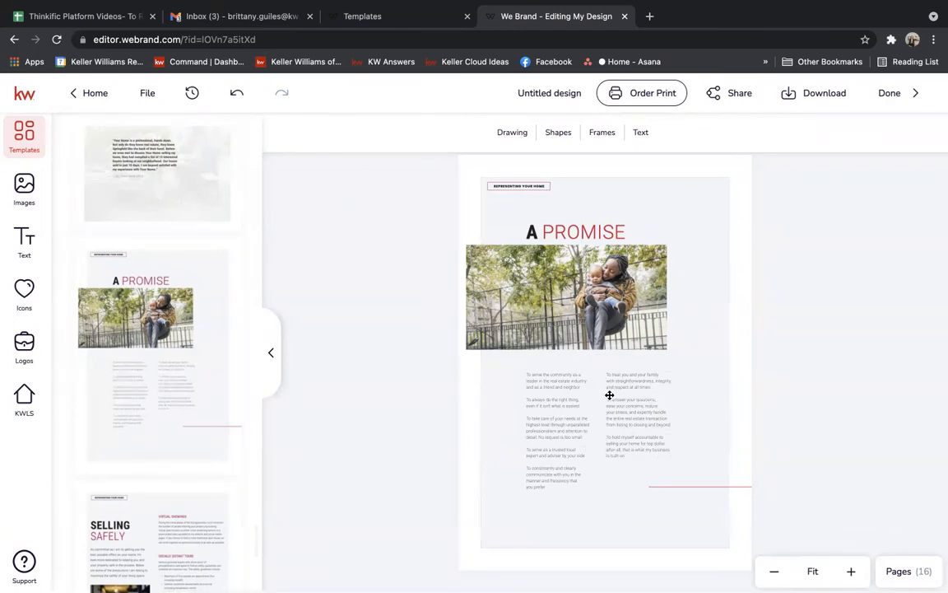
Add the Selling Safely page on virtual showings and contactless transactions as page 17.
left_click(642, 452)
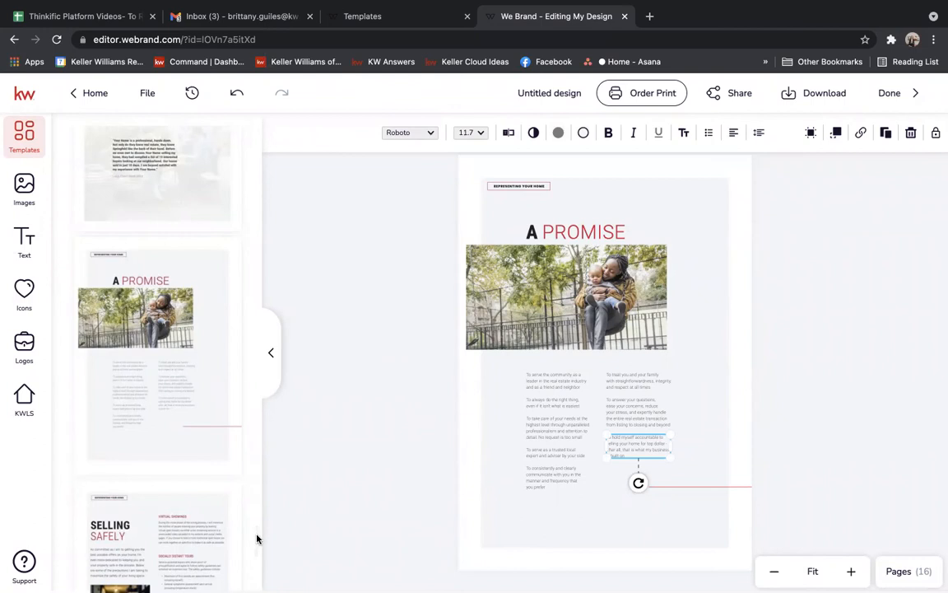
scroll(256, 537, "down", 5)
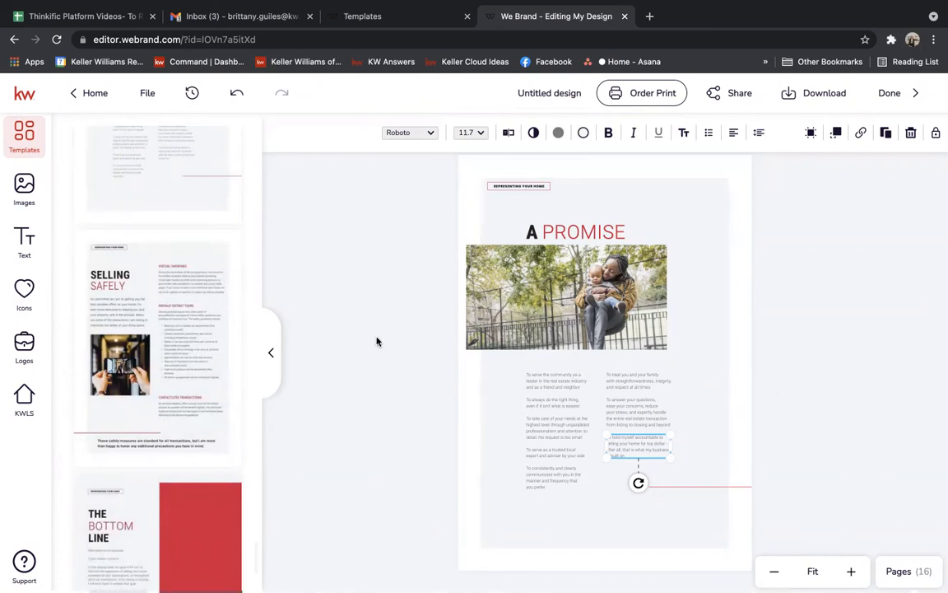
left_click(107, 242)
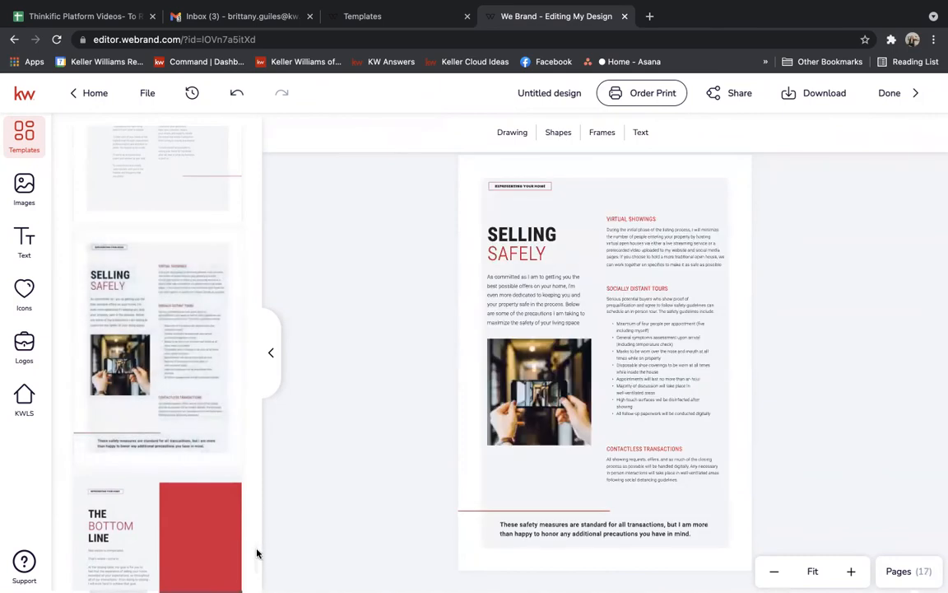
Add The Bottom Line template page to the booklet.
scroll(256, 556, "down", 1)
scroll(256, 560, "down", 2)
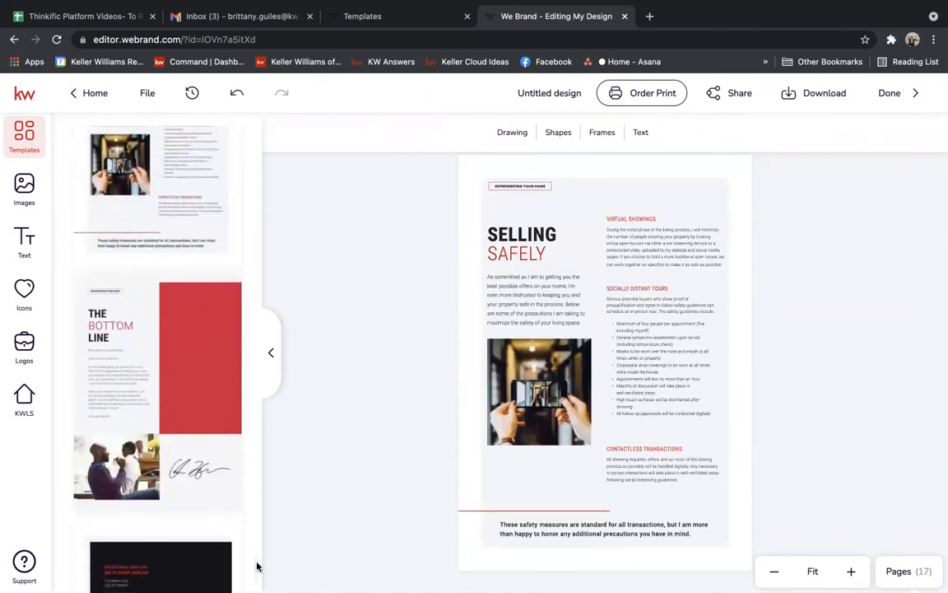
scroll(256, 569, "down", 1)
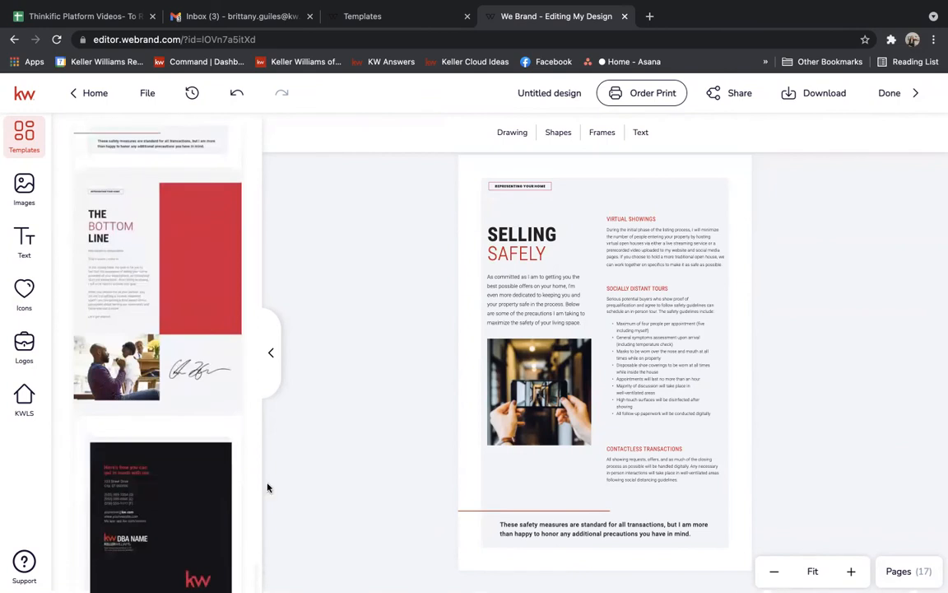
left_click(107, 185)
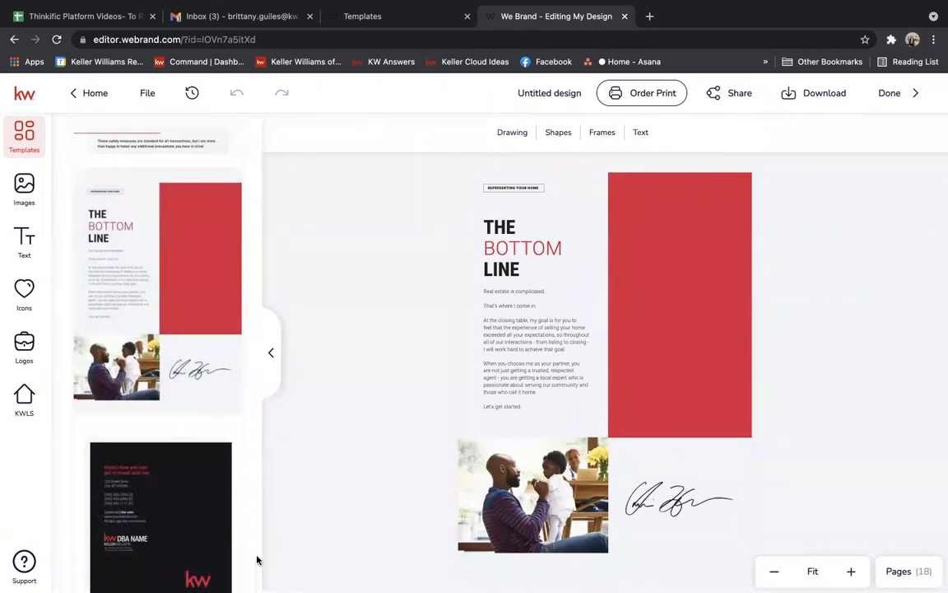
Add the dark get-in-touch contact page, bringing the booklet to 19 pages.
scroll(256, 563, "down", 1)
mouse_move(170, 533)
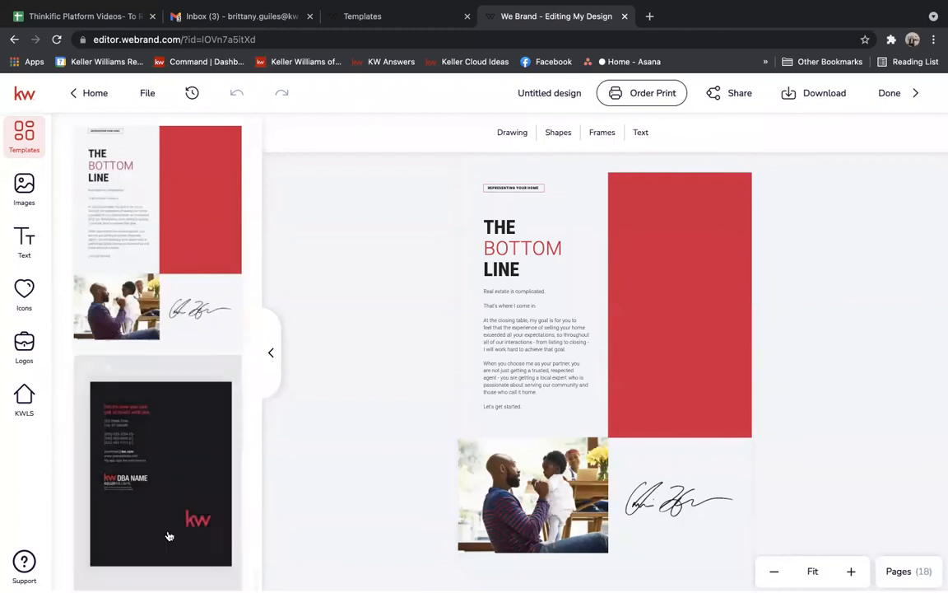
left_click(107, 369)
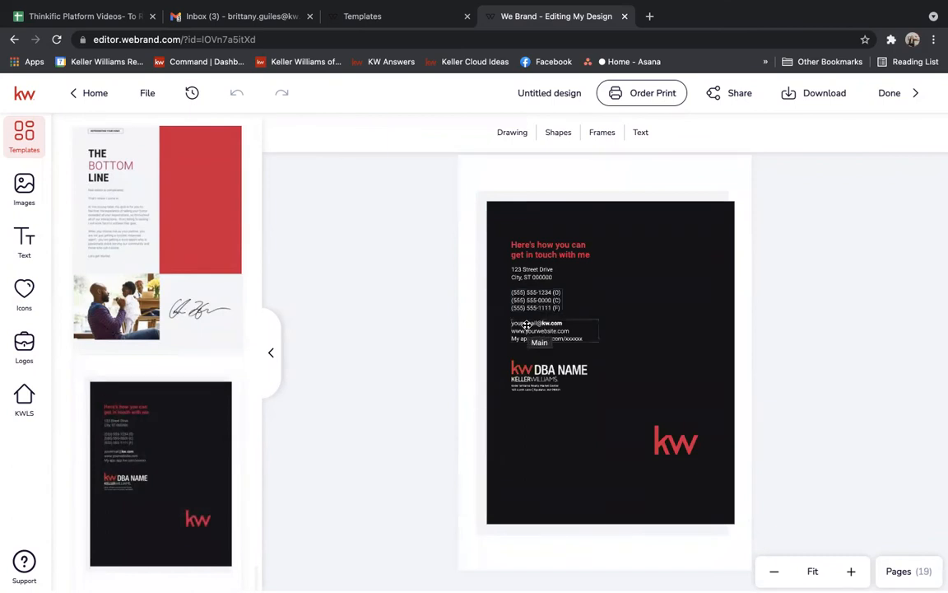
Swap the contact page's DBA NAME placeholder for the Keller Williams of Central PA secondary logo.
left_click(516, 371)
mouse_move(127, 230)
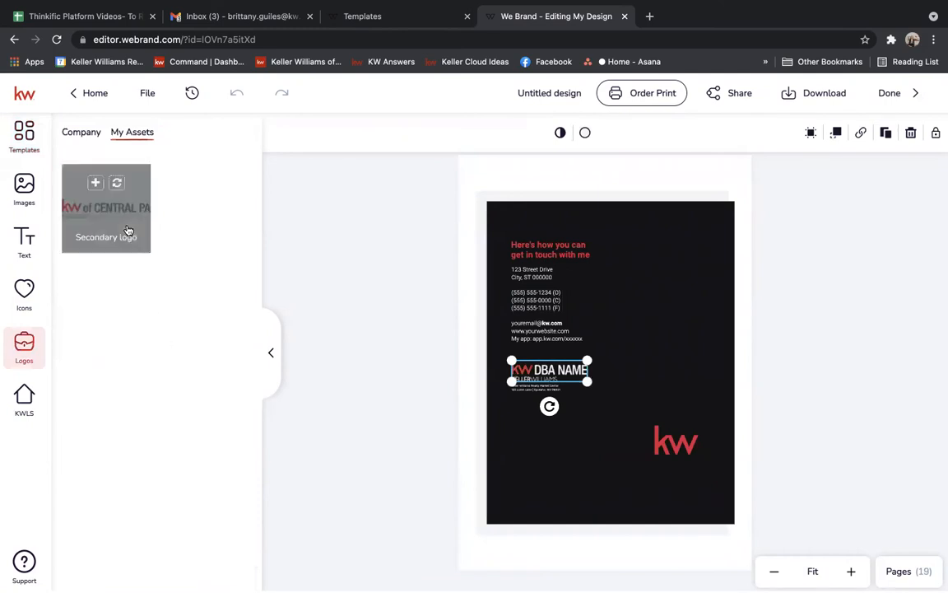
left_click(96, 183)
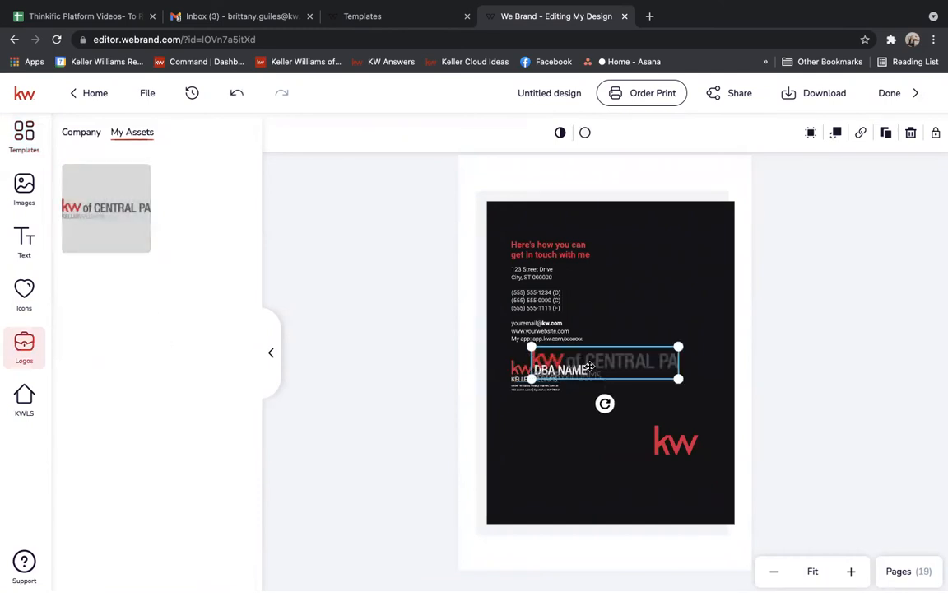
key("Delete")
left_click(549, 375)
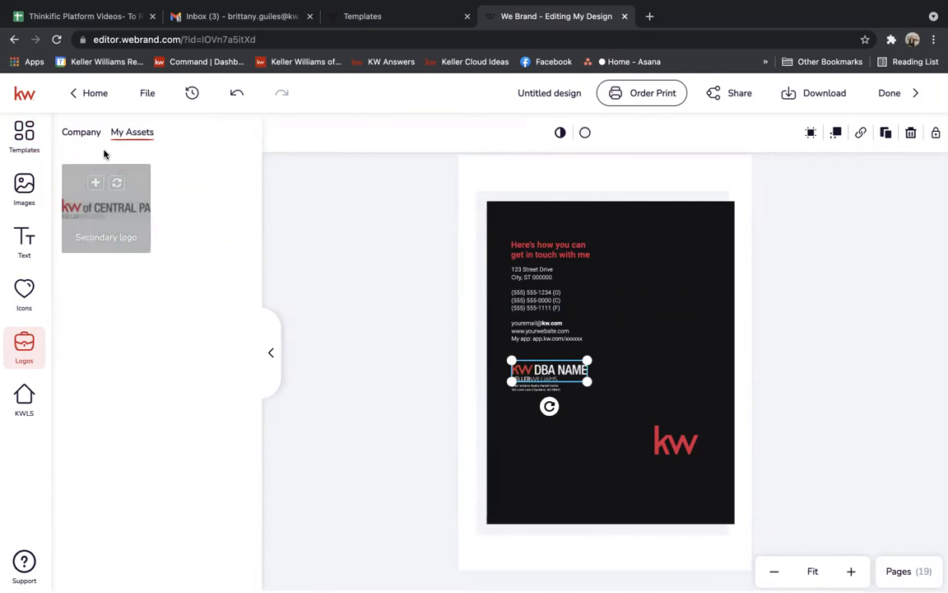
left_click(117, 183)
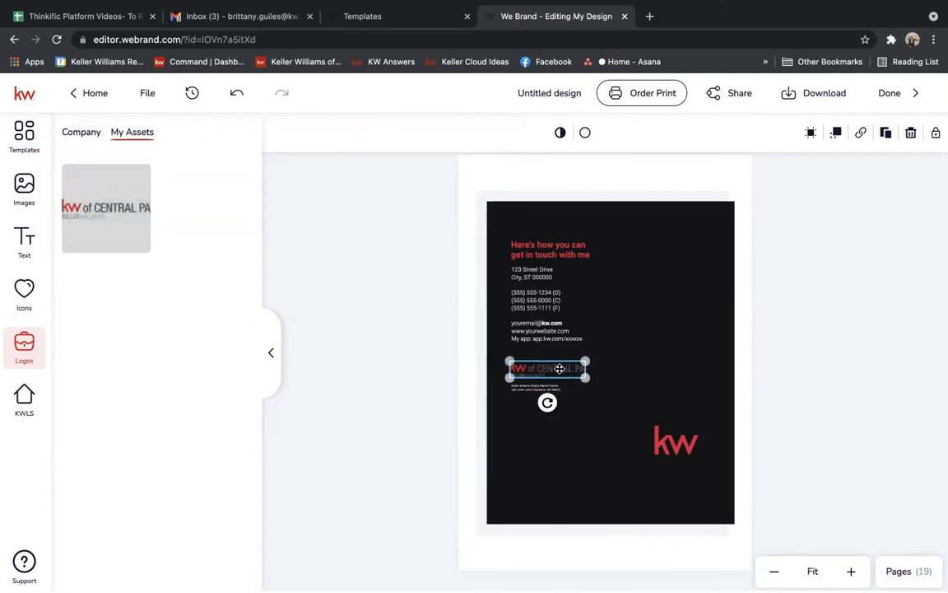
left_click(844, 313)
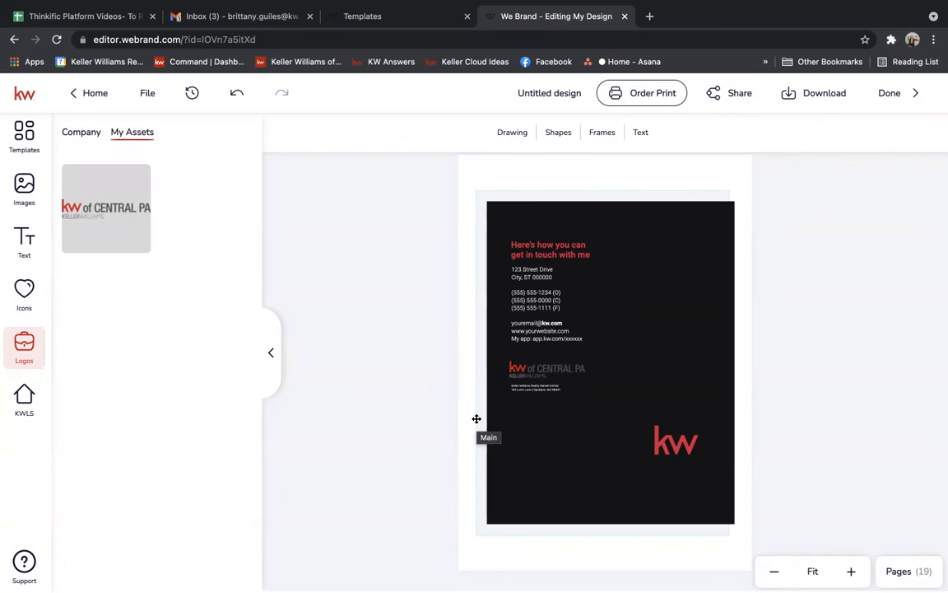
Place a shrunken white Subtitle text box at the upper right of the dark contact page.
left_click(17, 235)
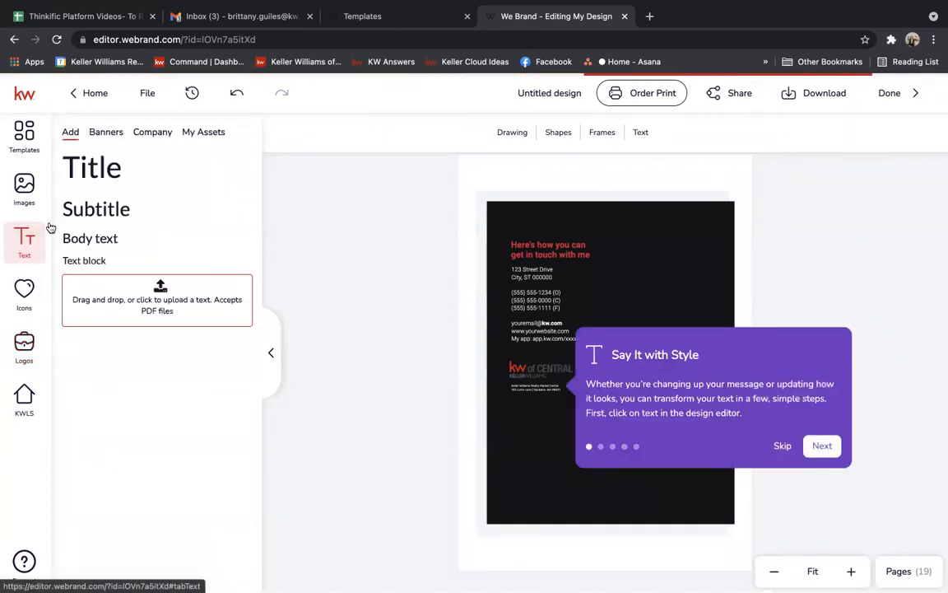
left_click_drag(133, 216, 684, 308)
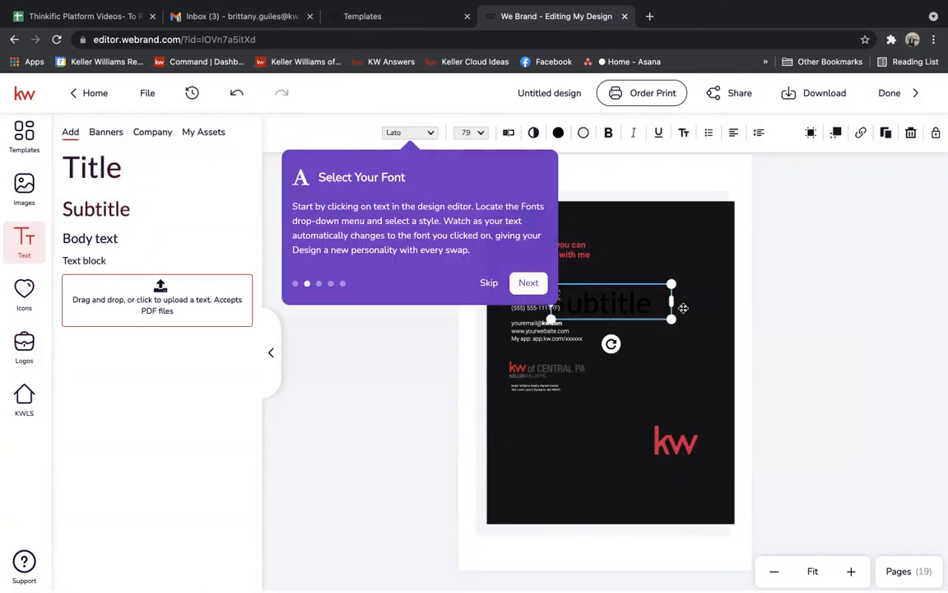
left_click(489, 283)
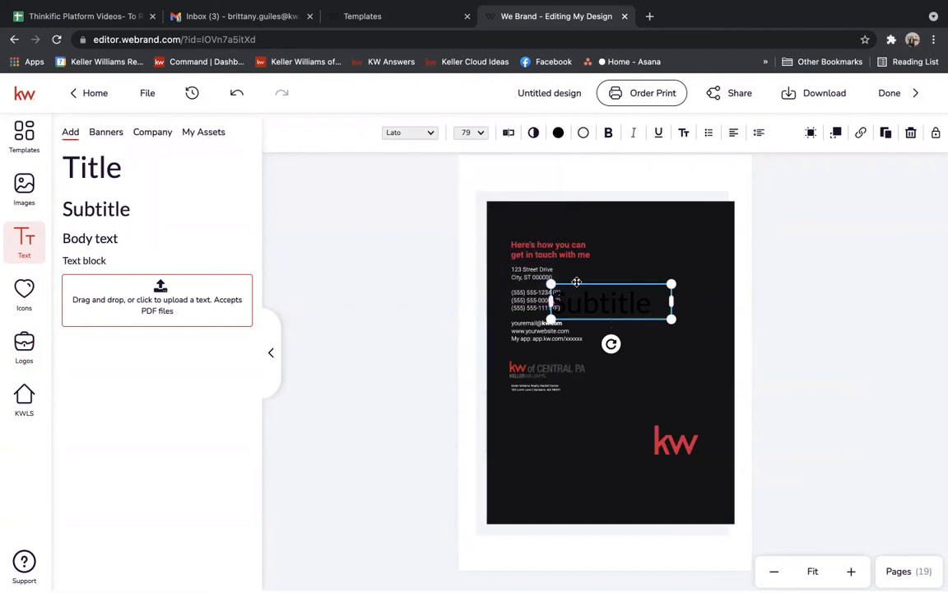
left_click_drag(576, 282, 648, 298)
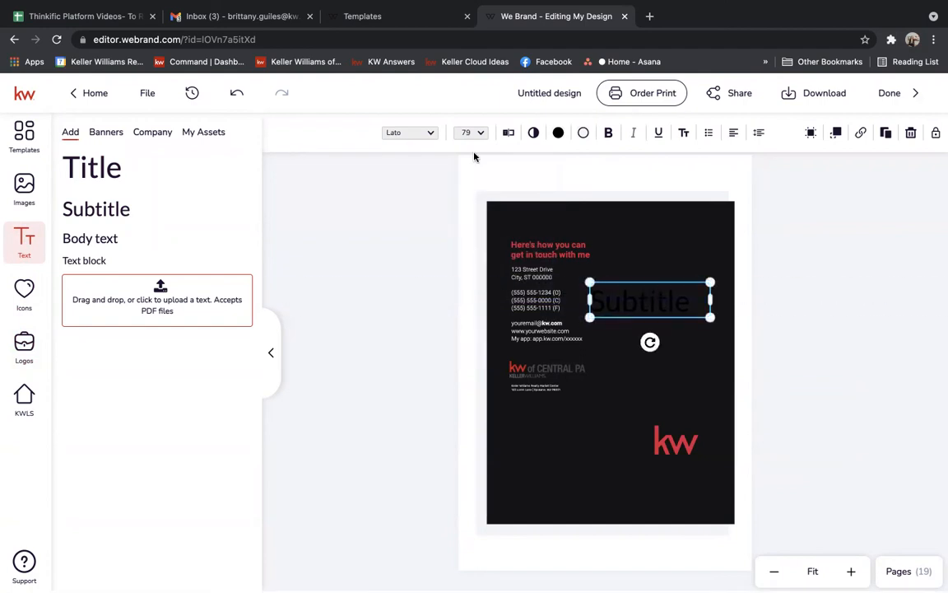
left_click(558, 132)
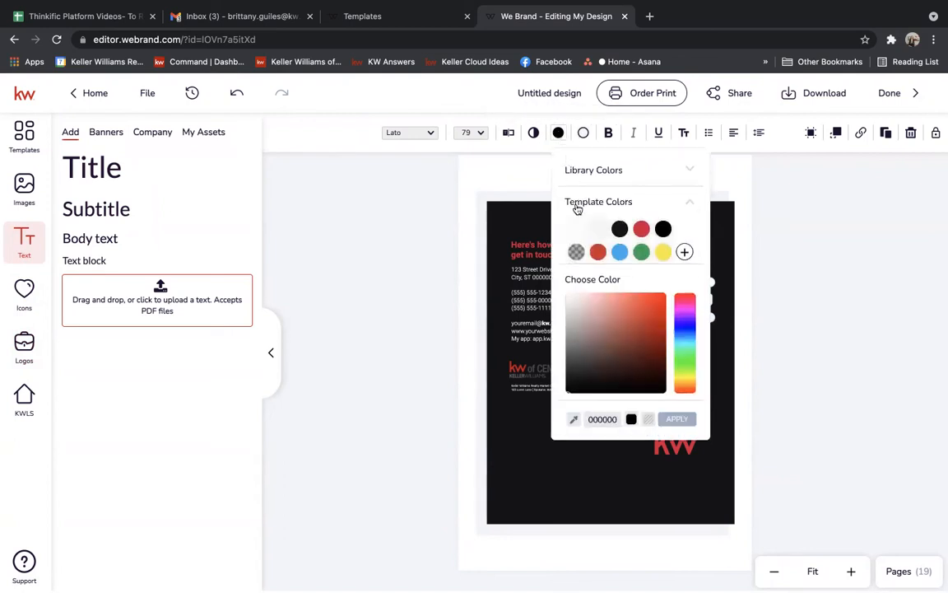
left_click(578, 230)
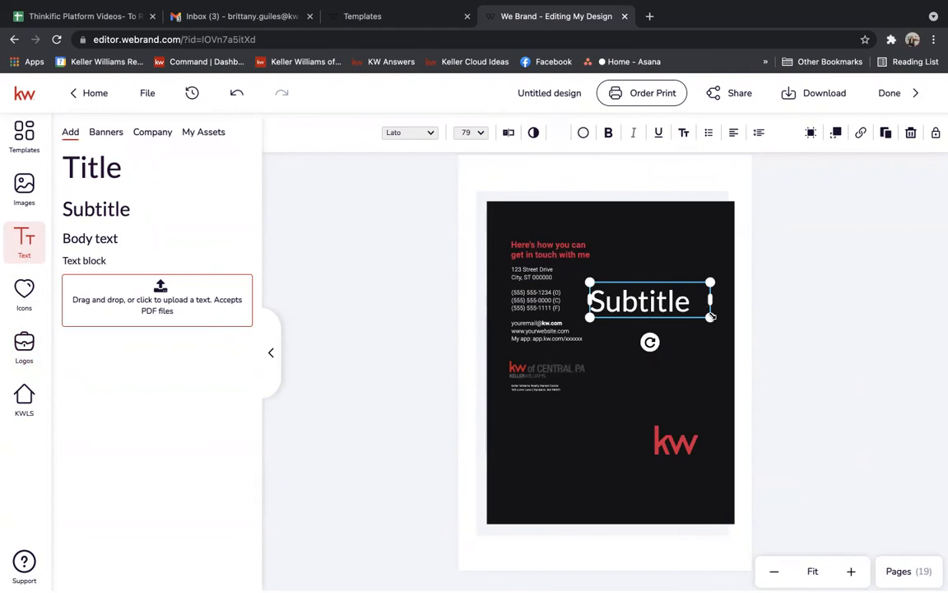
left_click_drag(710, 316, 660, 275)
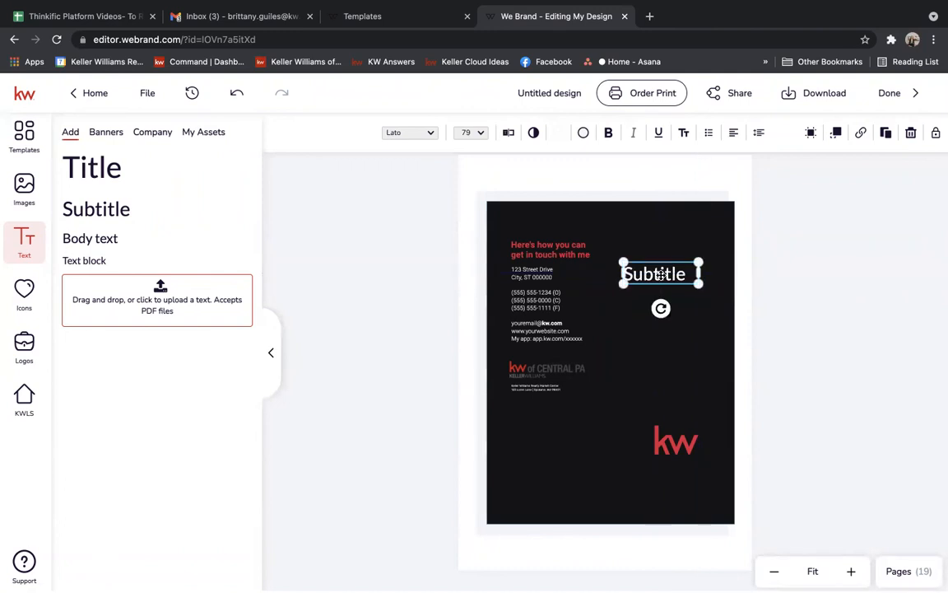
left_click(837, 323)
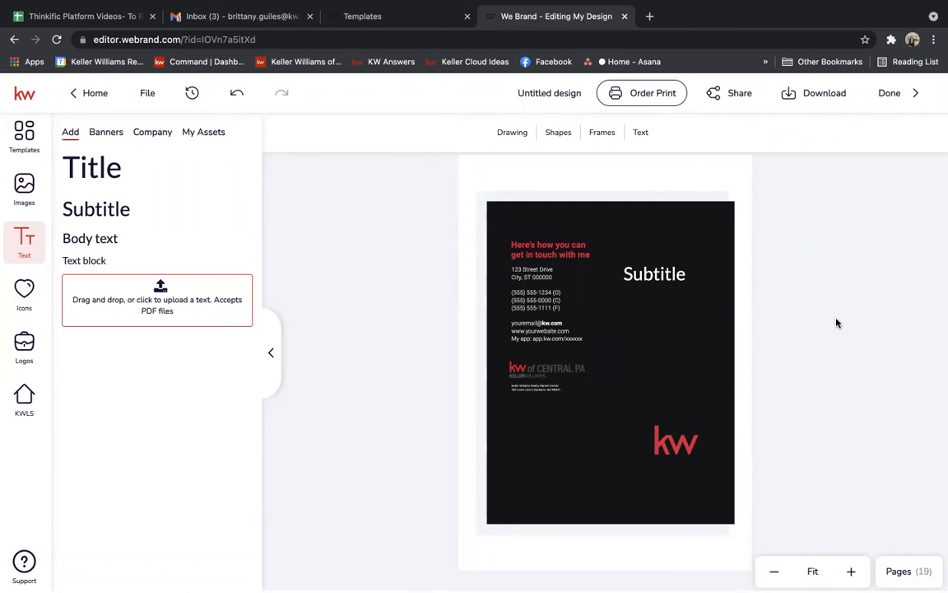
Replace the Subtitle placeholder text with the word 'Hours'.
left_click(648, 282)
left_click(647, 280)
double_click(646, 278)
left_click(645, 277)
double_click(645, 278)
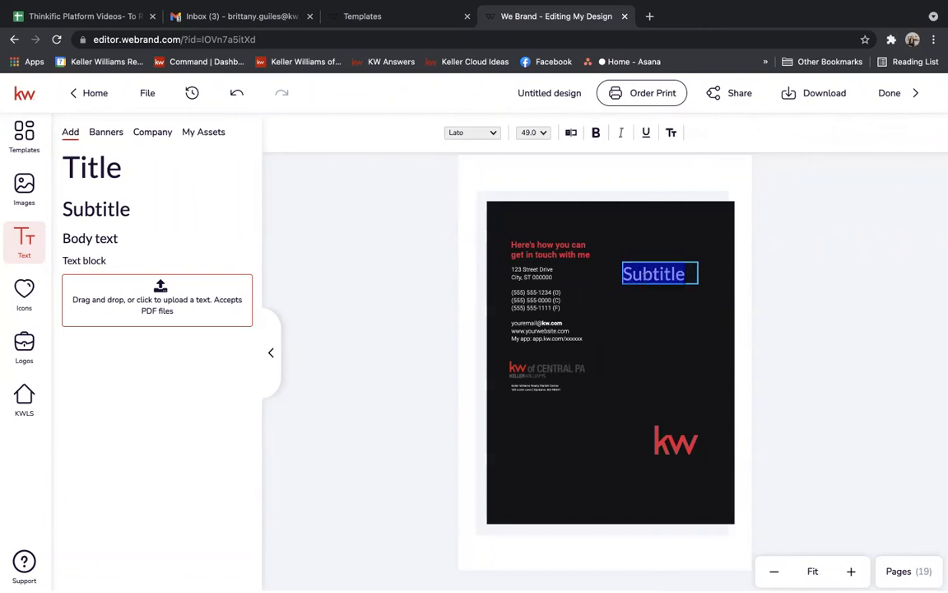
type("Hours")
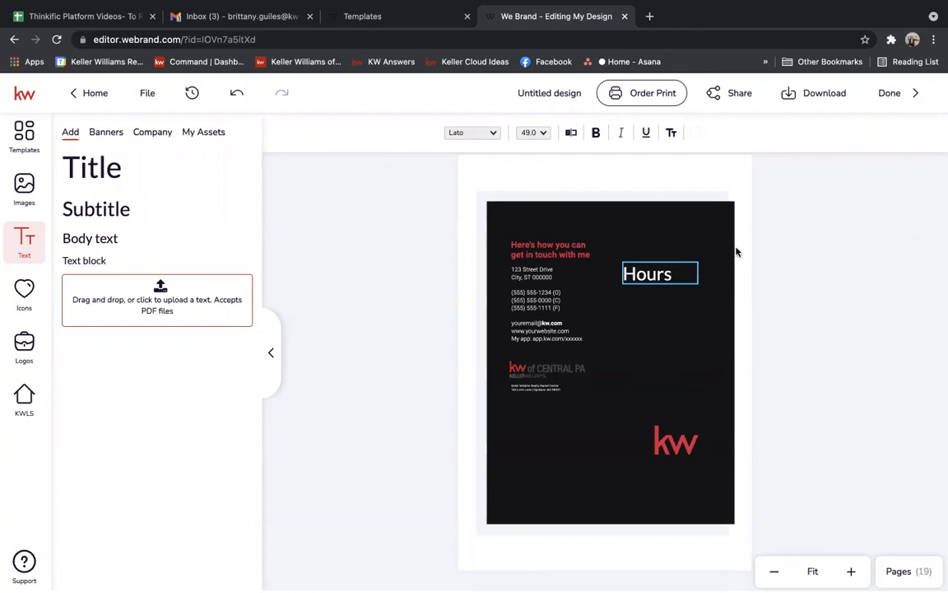
key("Escape")
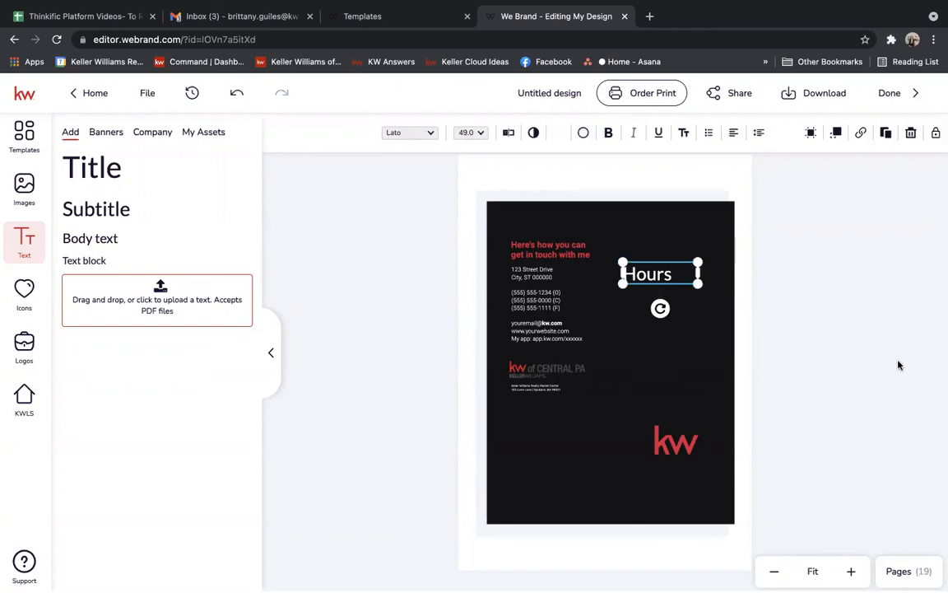
left_click(842, 322)
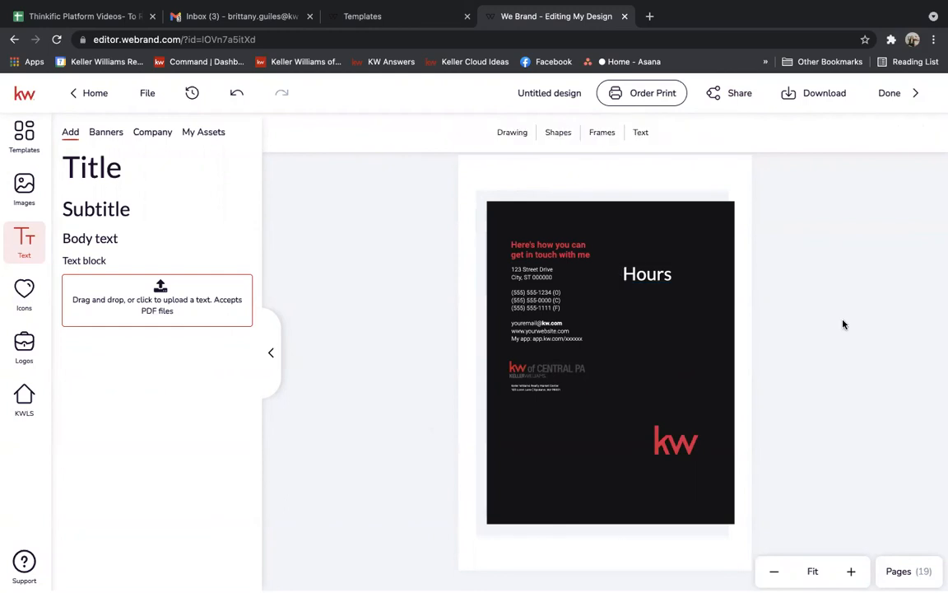
Check the Hours heading on the contact page, then deselect it.
left_click(665, 275)
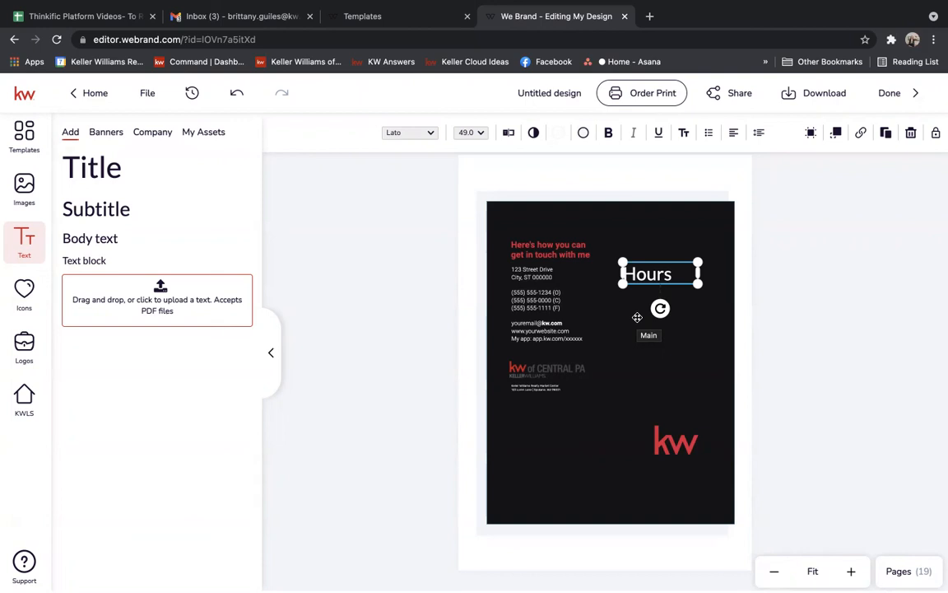
left_click(880, 221)
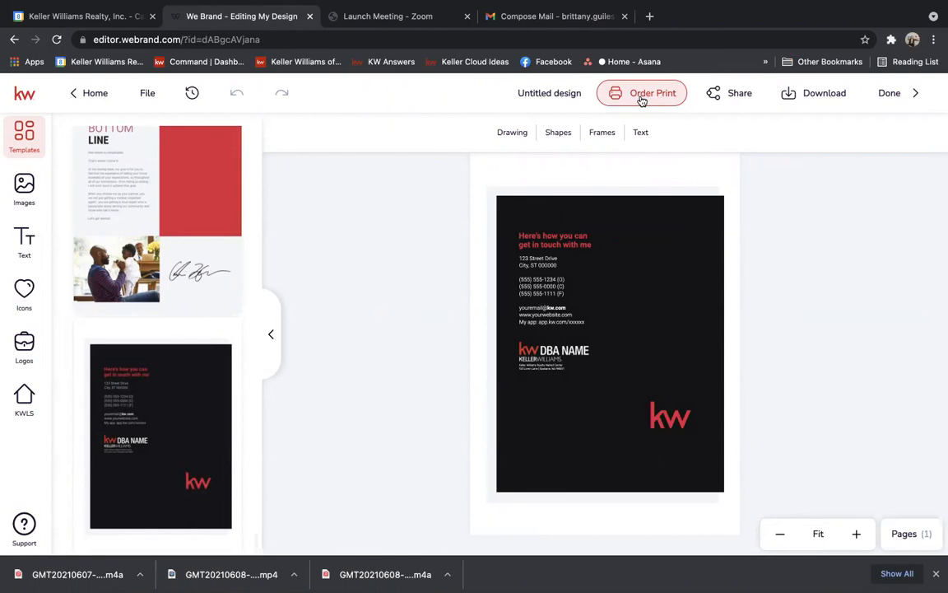
Start a print order for the one-page contact design with Order Print.
left_click(646, 93)
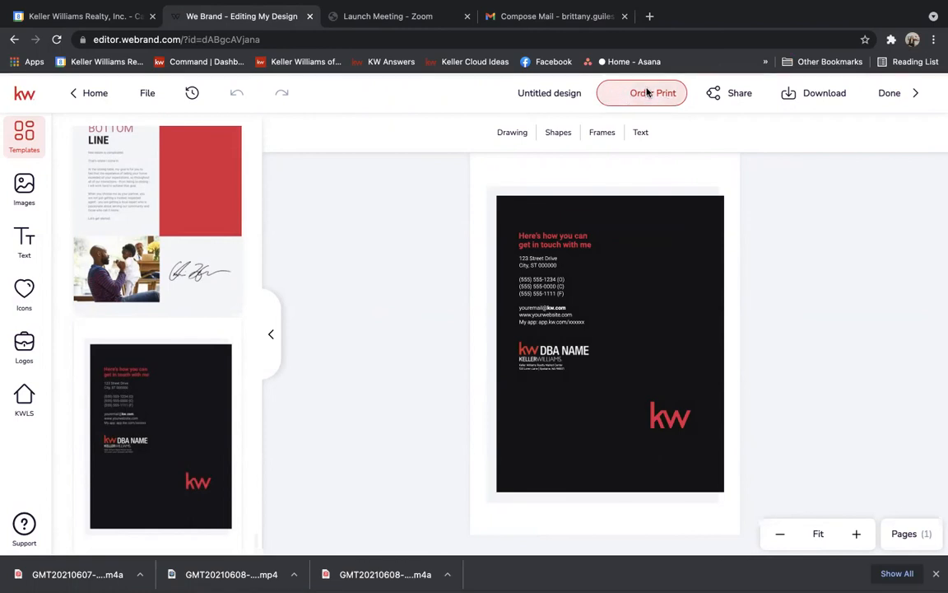